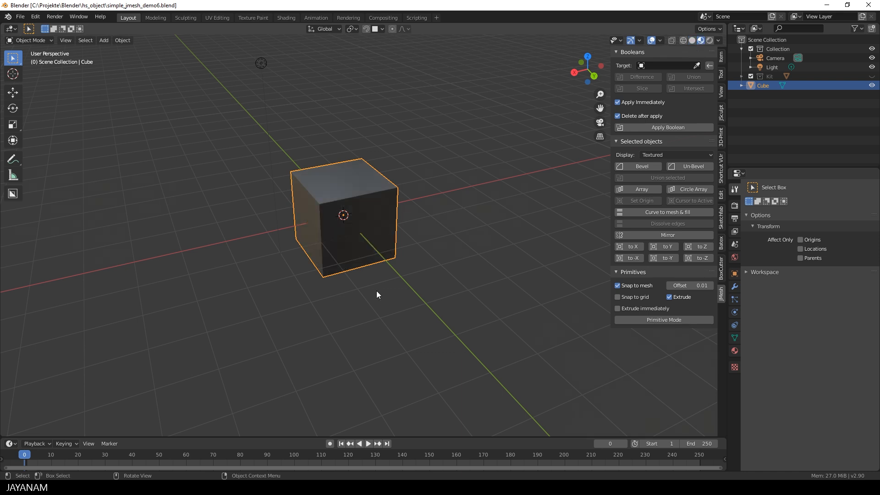
Try the Emission, Metal, Rubber and RubberB materials on the cube, ending on the Black material again.
left_click(735, 351)
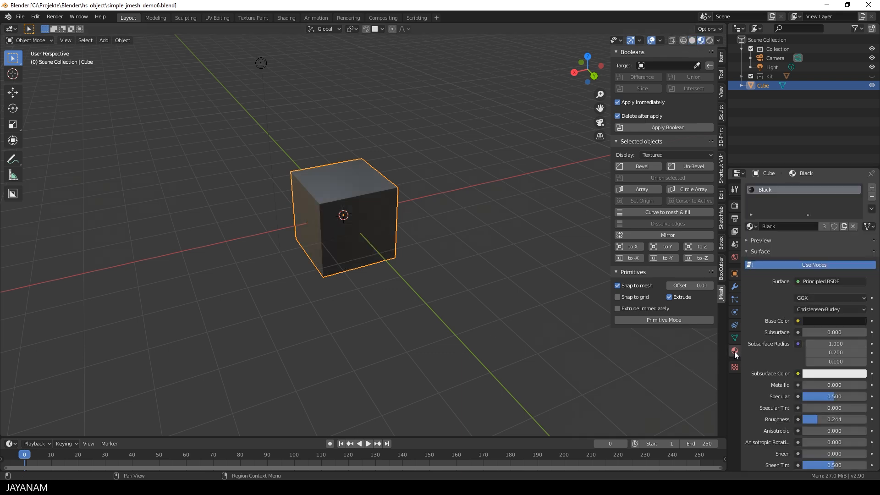
left_click(751, 226)
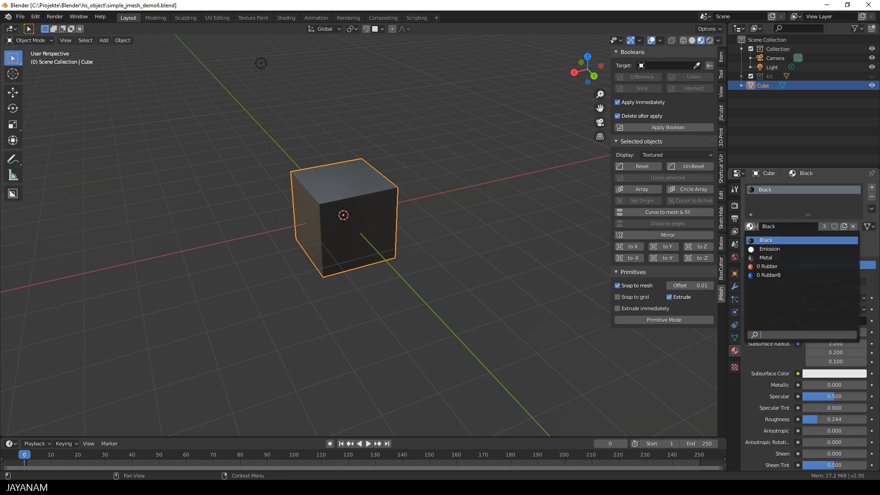
left_click(786, 250)
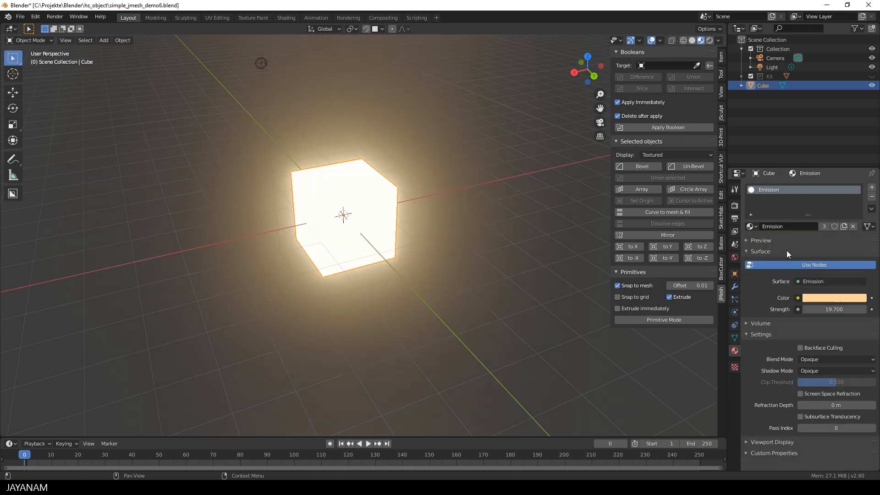
left_click(752, 226)
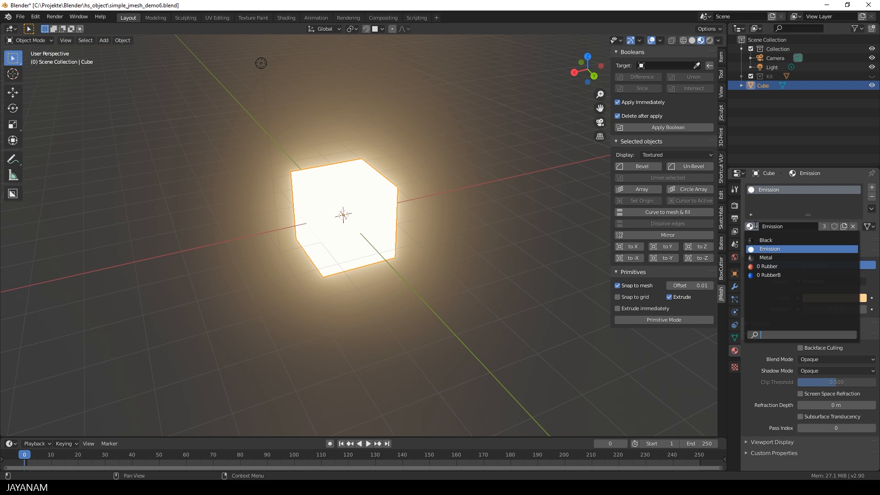
left_click(774, 257)
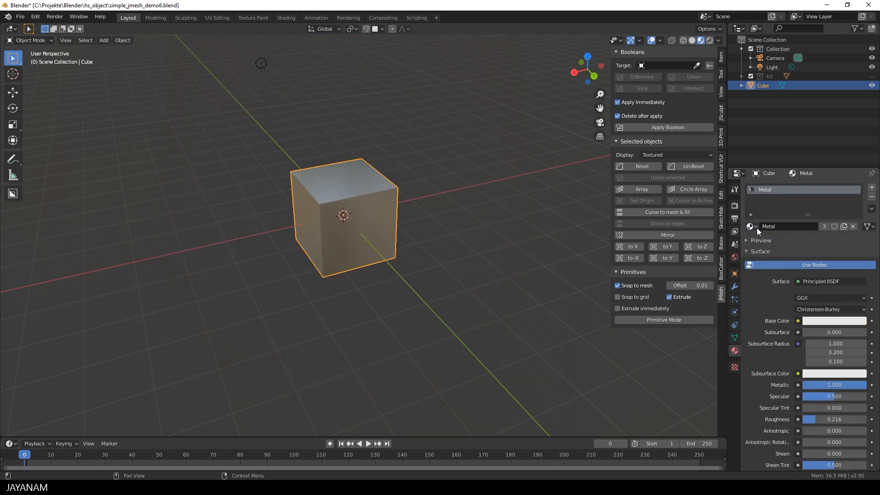
left_click(756, 227)
left_click(774, 266)
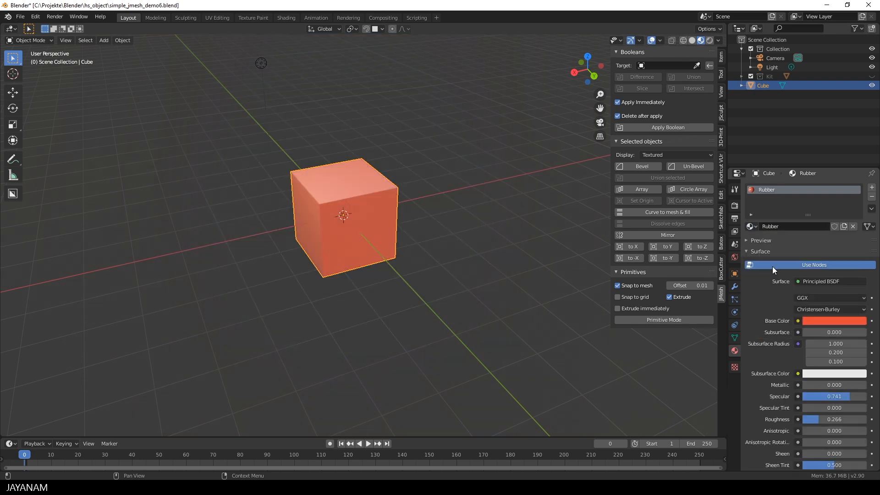
left_click(759, 225)
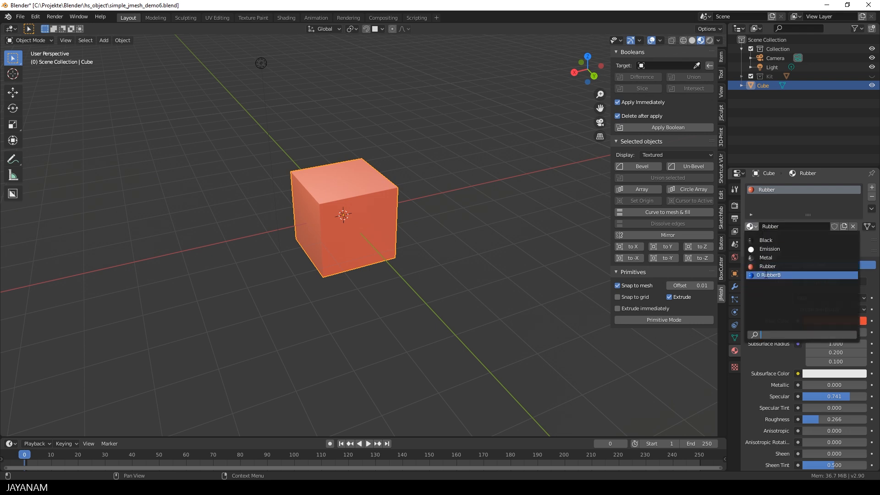
left_click(764, 274)
left_click(756, 226)
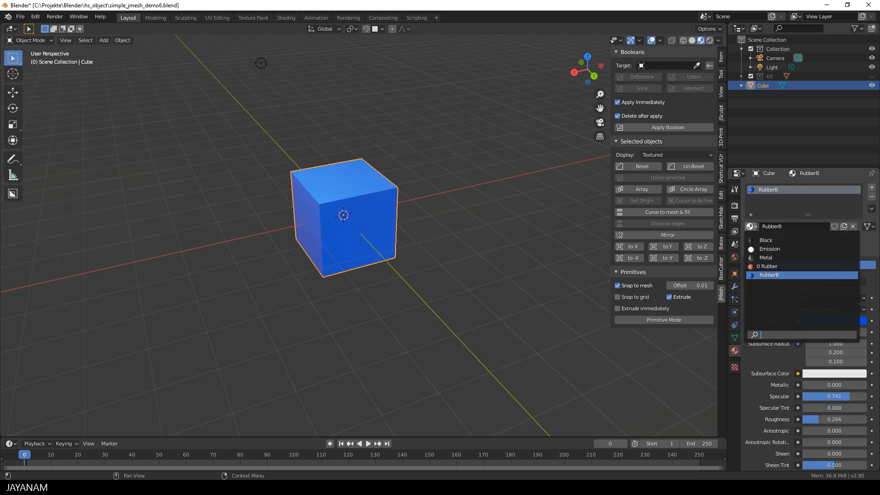
left_click(763, 241)
Start editing the cube's mesh in the back orthographic view and start the Shortcut VUr key display.
middle_click_drag(444, 296, 355, 261)
key("Tab")
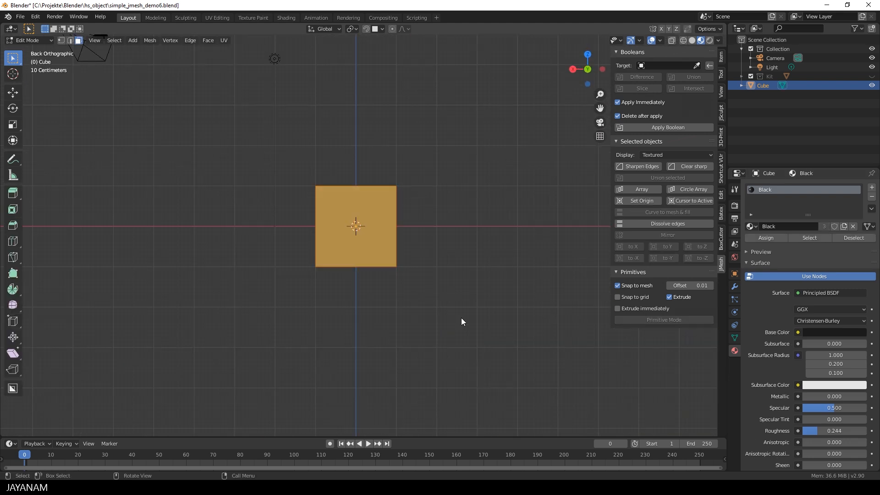
left_click(722, 172)
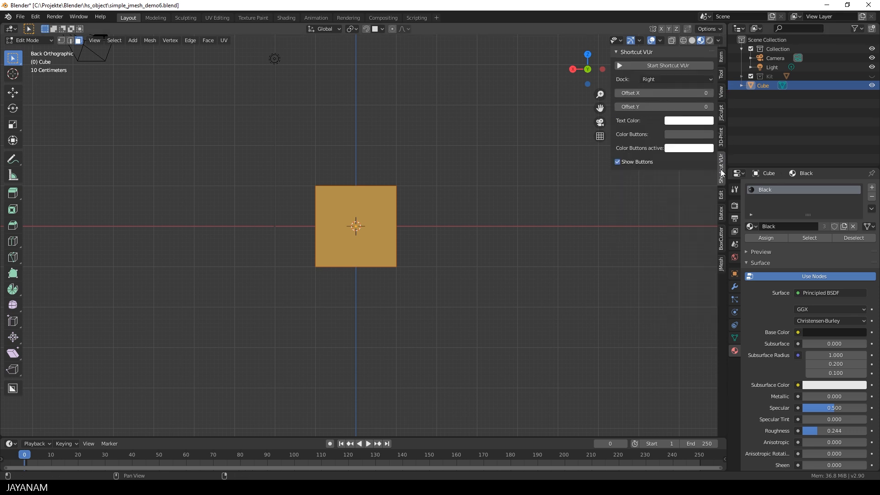
left_click(658, 65)
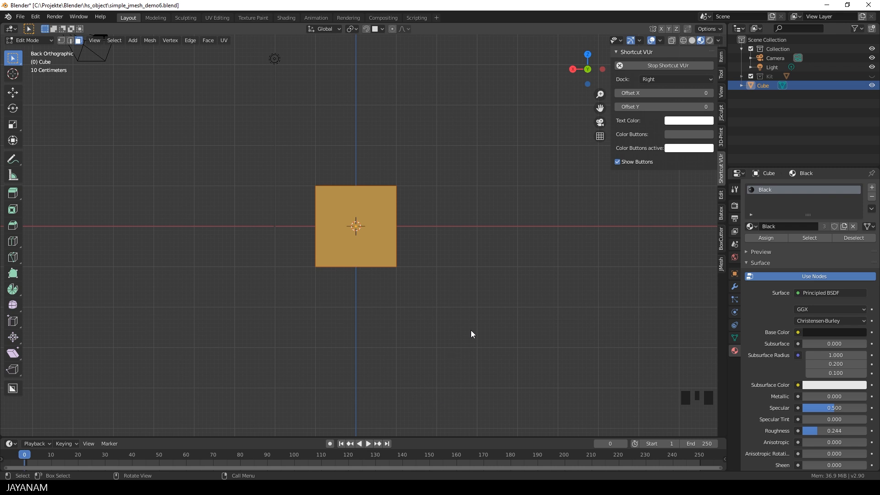
left_click(721, 263)
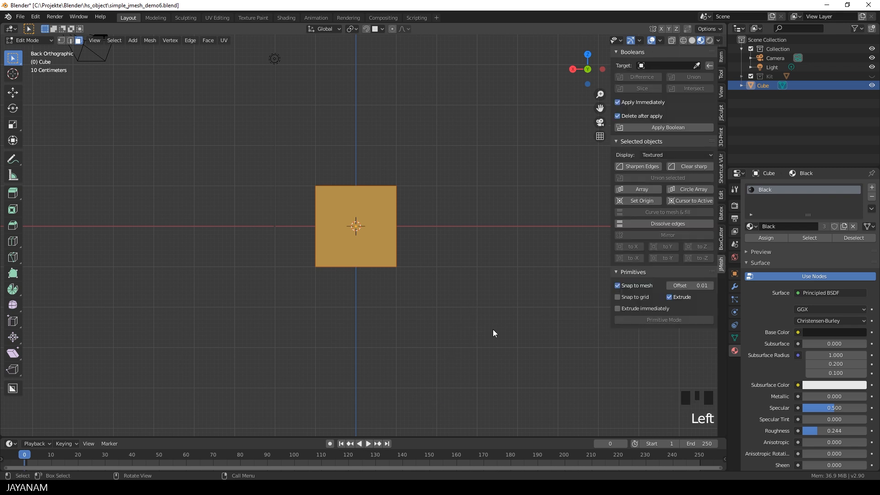
Scale the whole cube mesh down along the global Z axis into a flat slab.
key("s")
key("z")
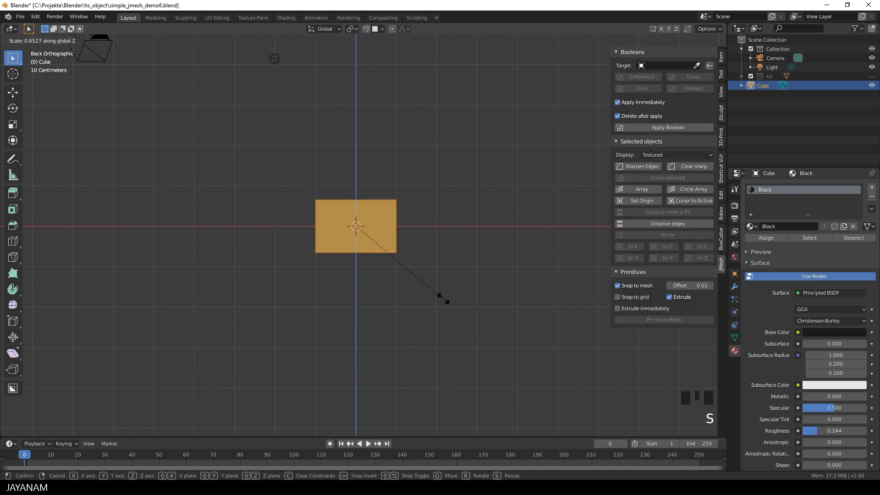
left_click(381, 249)
middle_click_drag(383, 250, 435, 299)
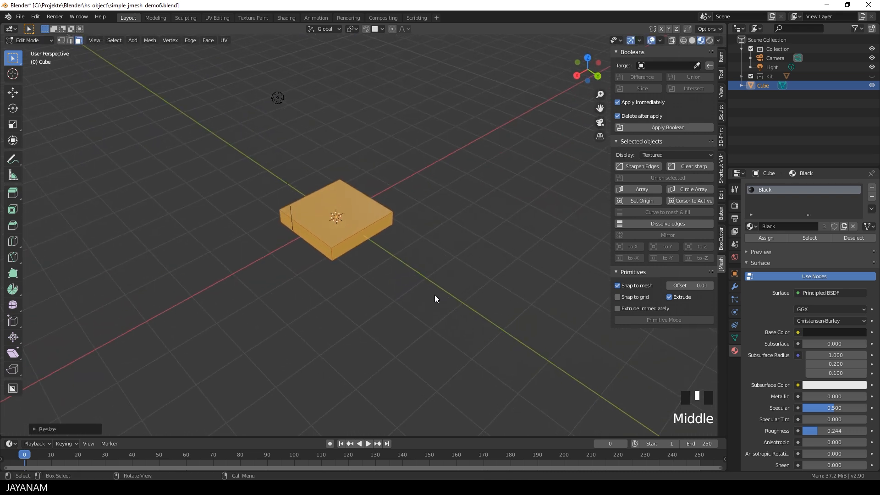
scroll(474, 284, "up", 2)
key("e")
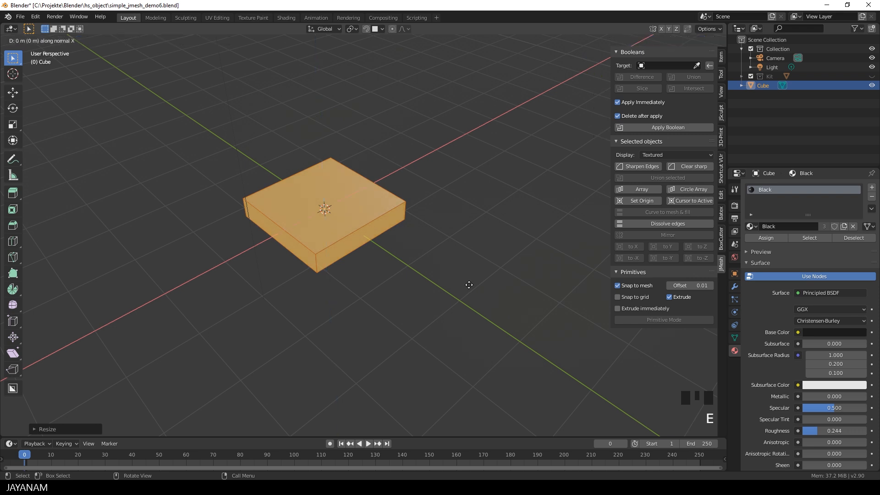
right_click(432, 263)
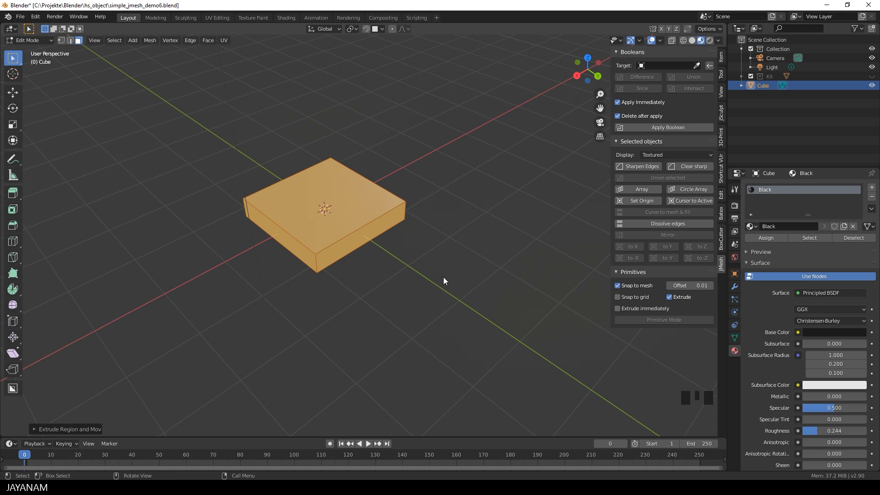
key("Delete")
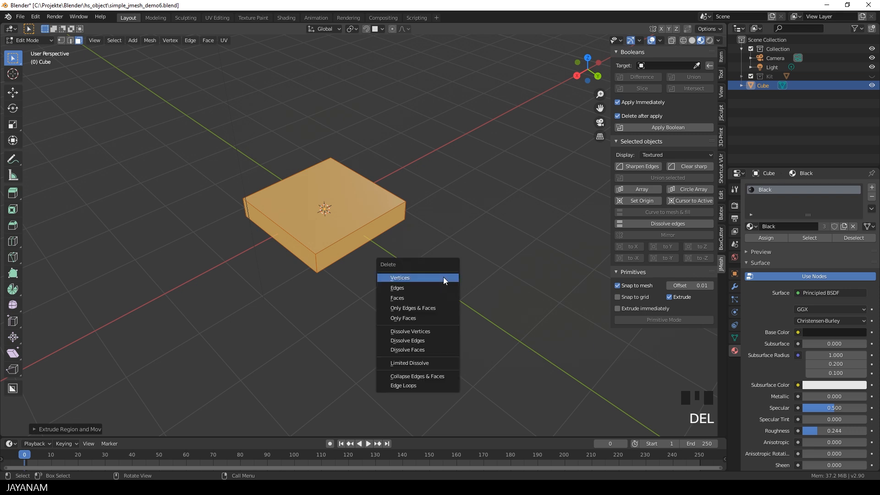
left_click(443, 276)
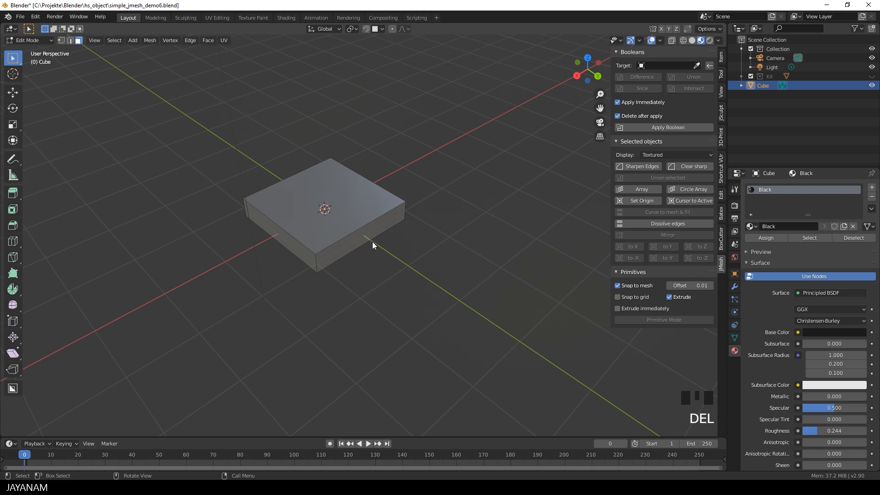
Scale the entire slab along the global Y axis to about 0.65 of its size.
key("a")
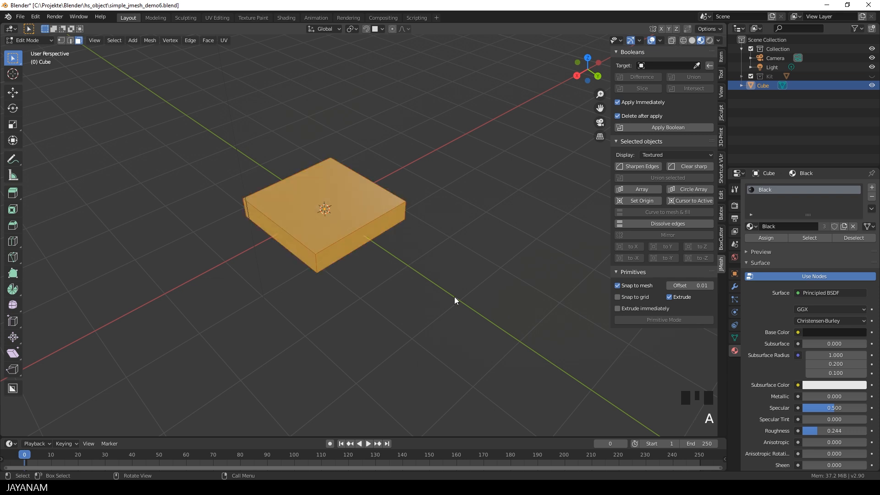
key("s")
key("y")
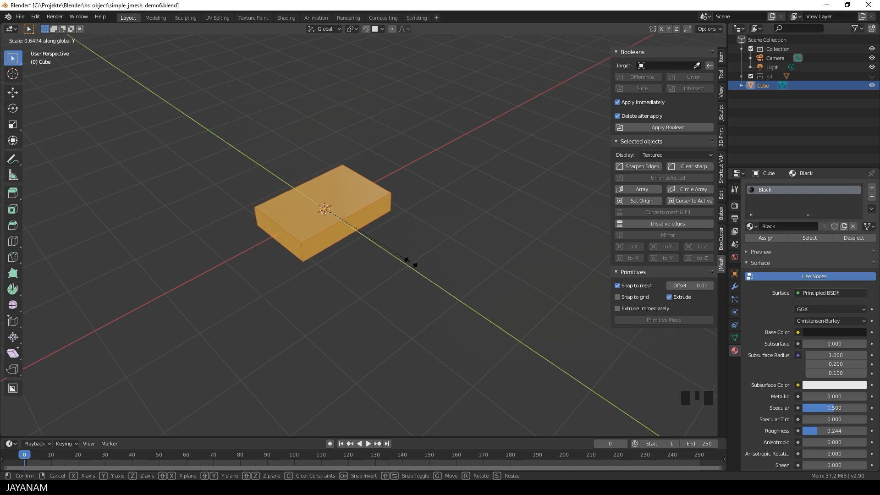
left_click(411, 262)
Bevel the upper and lower edges at both X ends of the slab with a width of about 0.07 m.
key("Tab")
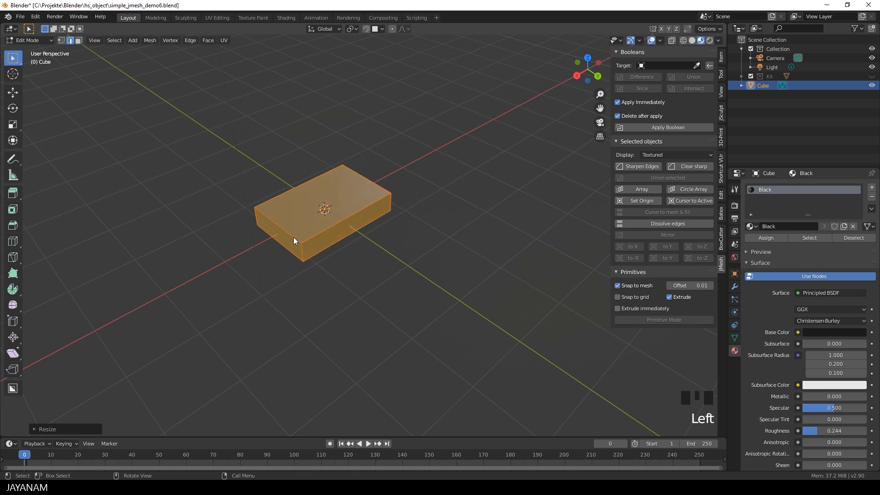
left_click(294, 237)
left_click(293, 252, "shift")
middle_click_drag(400, 234, 293, 238)
left_click(449, 227, "shift")
left_click(438, 247, "shift")
key("ctrl+b")
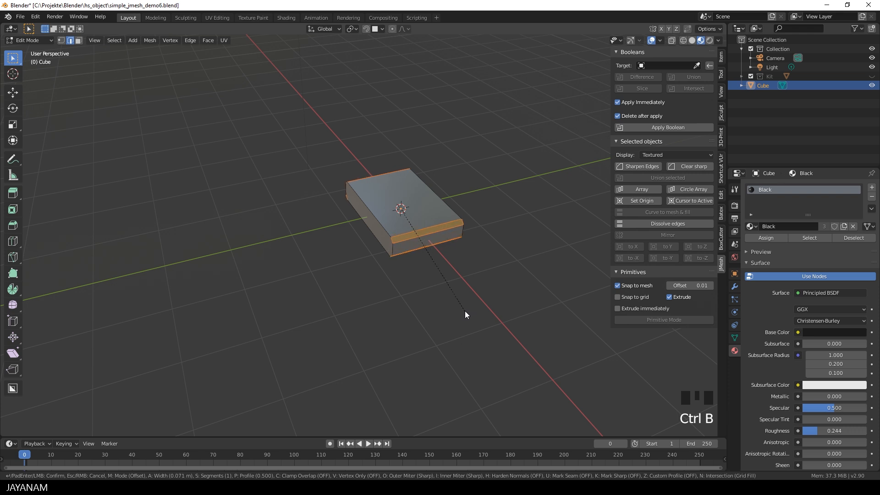
left_click(466, 311)
Inset the slab's long side face facing +Y with a thickness of about 0.045.
middle_click_drag(465, 311, 429, 268)
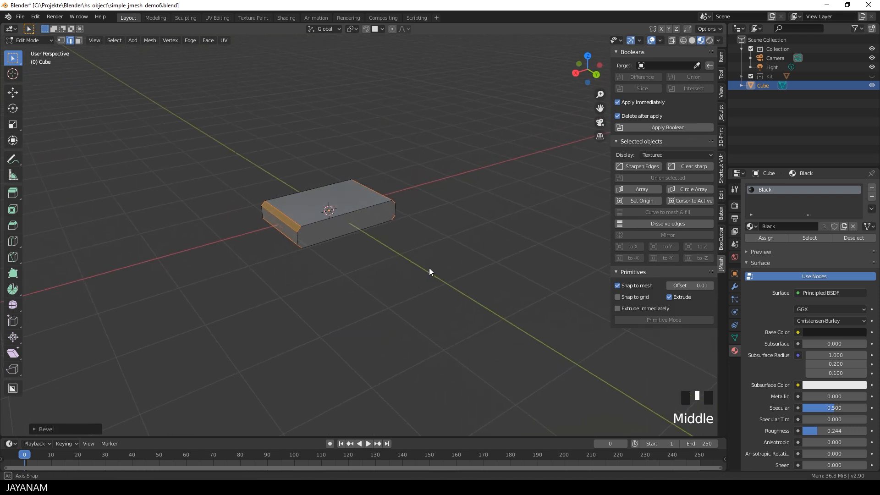
scroll(417, 276, "up", 2)
scroll(409, 273, "up", 2)
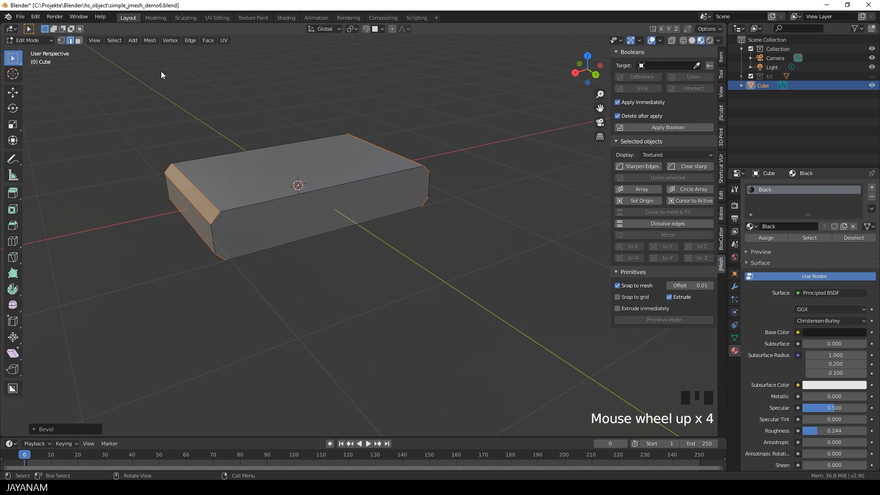
left_click(79, 41)
left_click(355, 242)
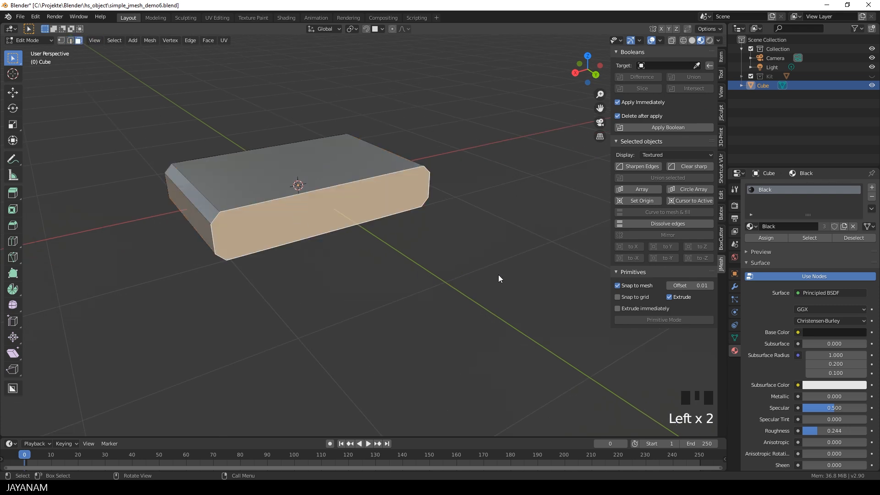
key("i")
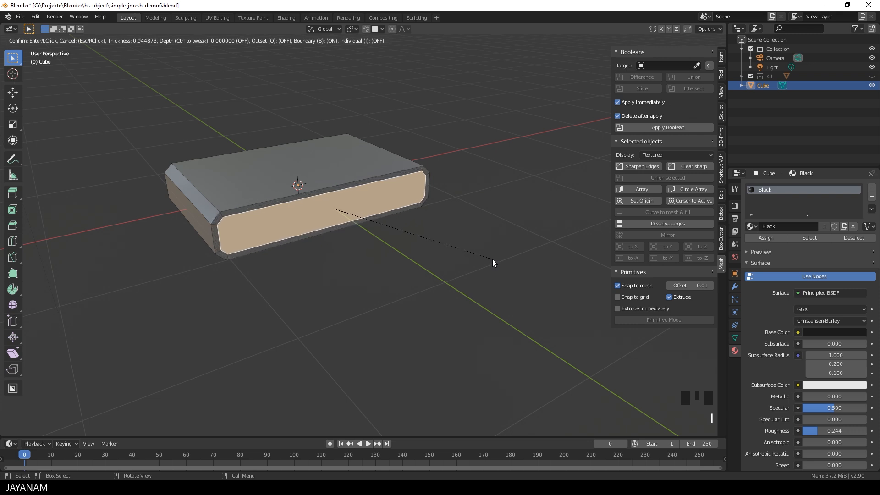
left_click(492, 260)
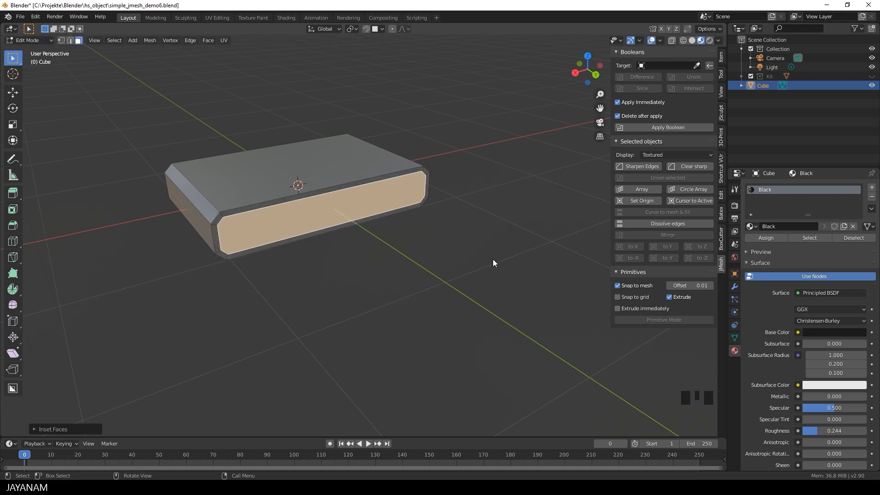
Push the inset face into the slab with Extrude Dissolve and Intersect to form a shallow recess.
left_click(12, 192)
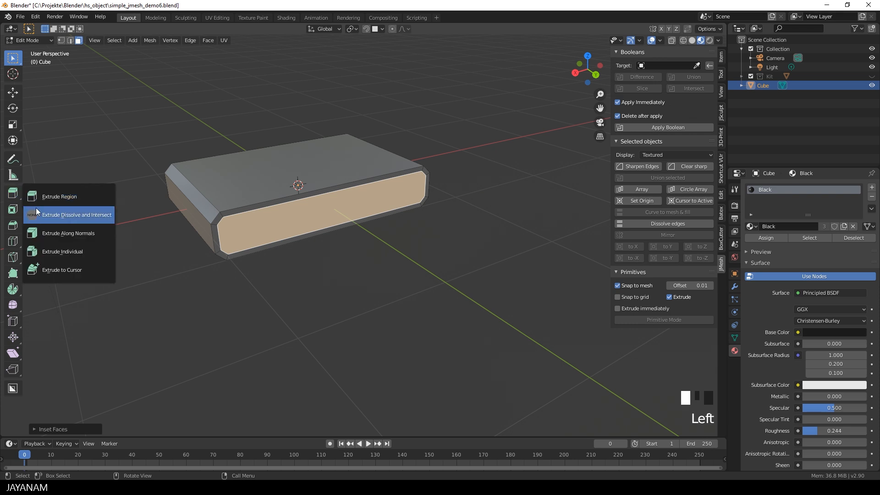
left_click(37, 212)
middle_click_drag(346, 236, 376, 242)
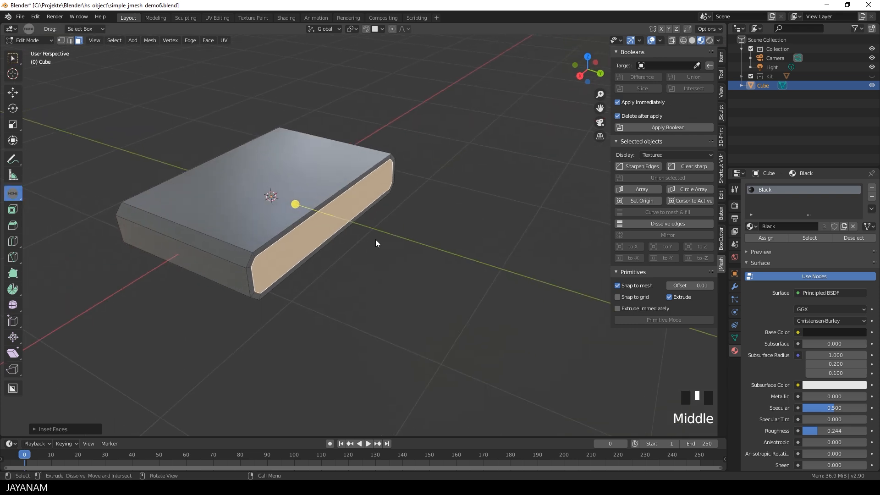
left_click_drag(295, 204, 356, 223)
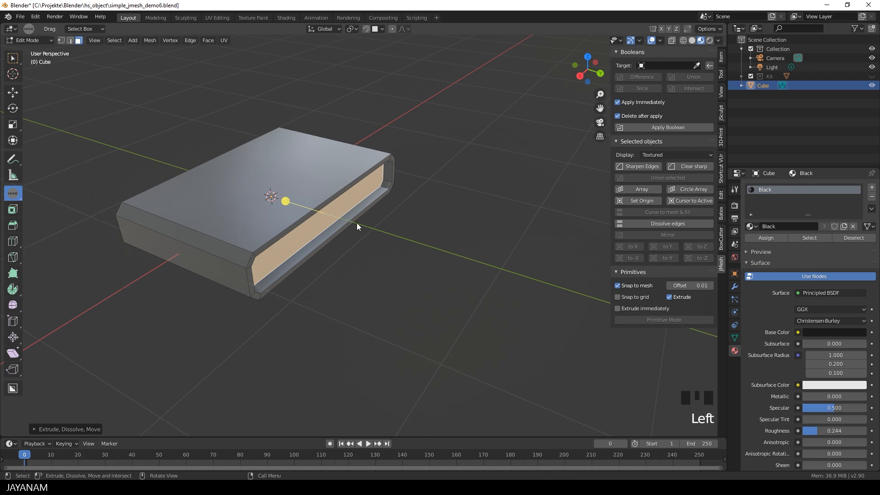
middle_click_drag(357, 225, 390, 255)
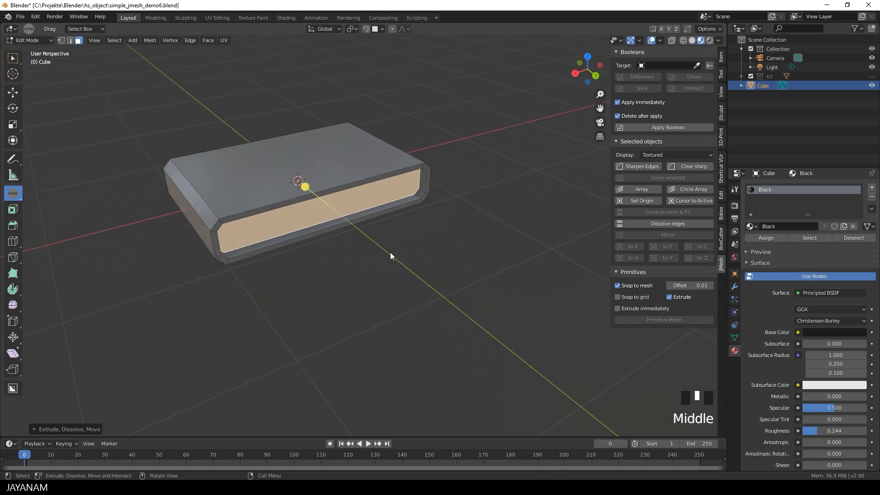
Turn on the face normals overlay and recalculate the normals of all slab faces to point outward.
key("Tab")
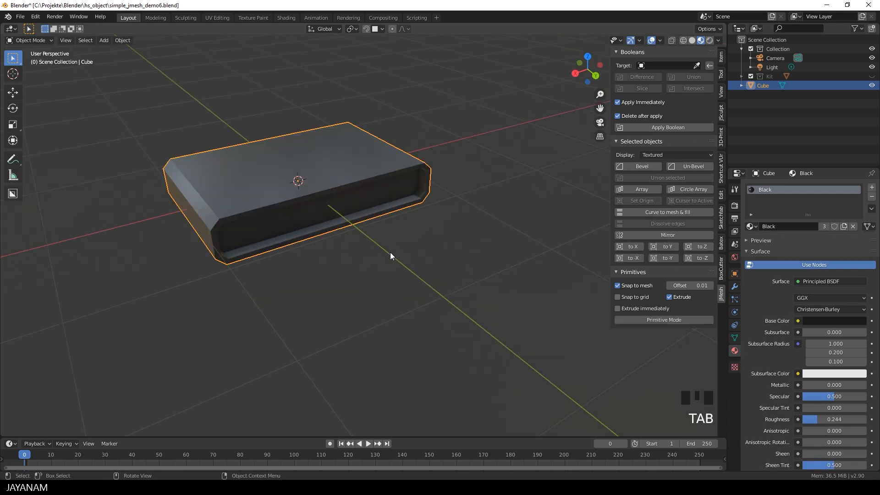
left_click(660, 40)
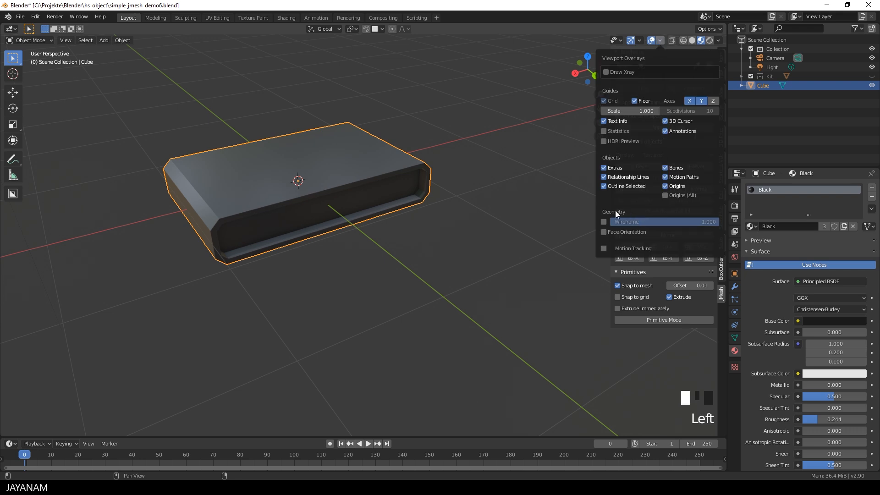
key("Tab")
key("a")
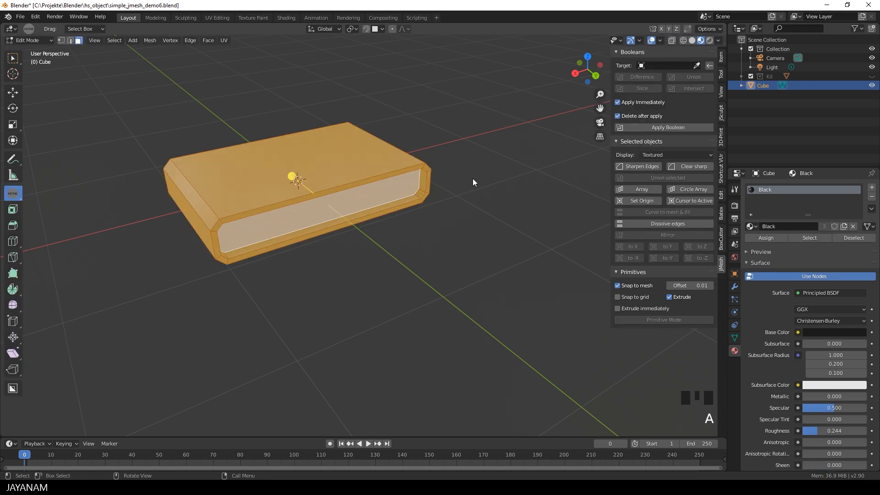
left_click(660, 40)
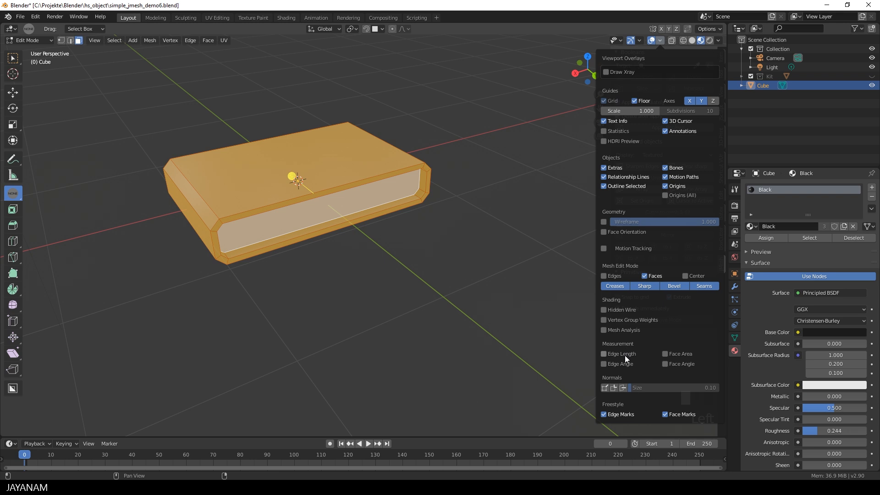
middle_click_drag(389, 287, 405, 262)
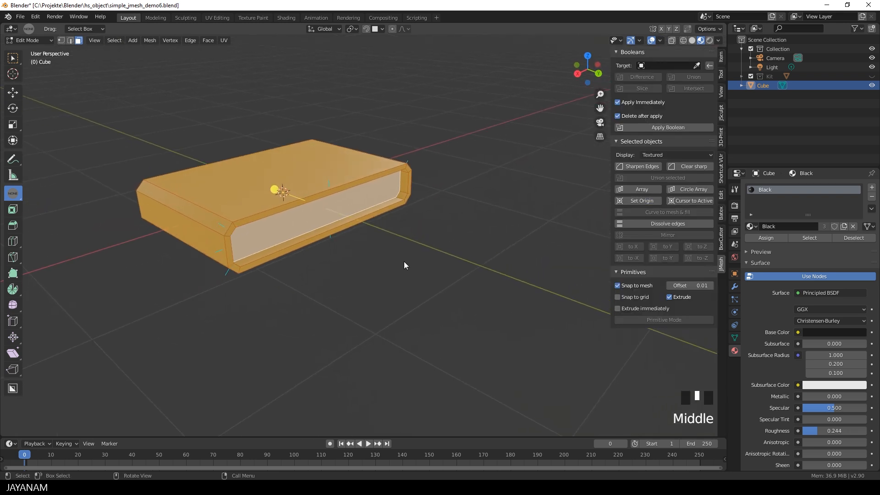
key("shift+n")
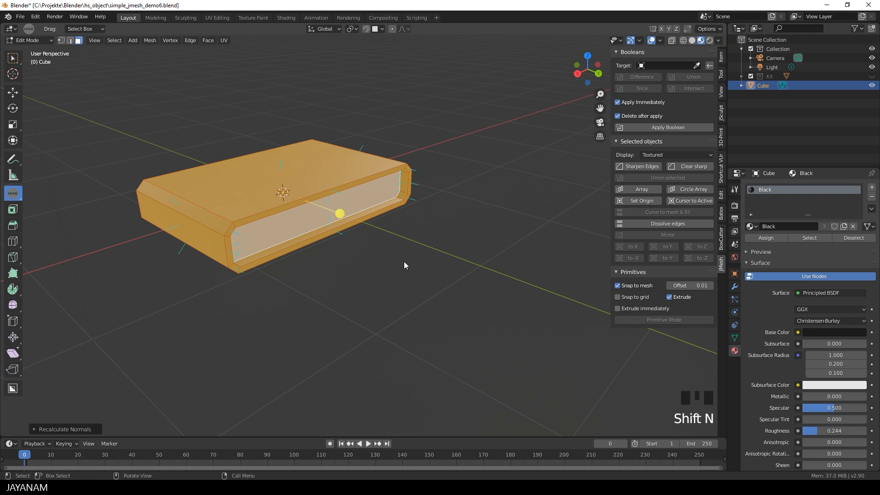
middle_click_drag(458, 251, 437, 257)
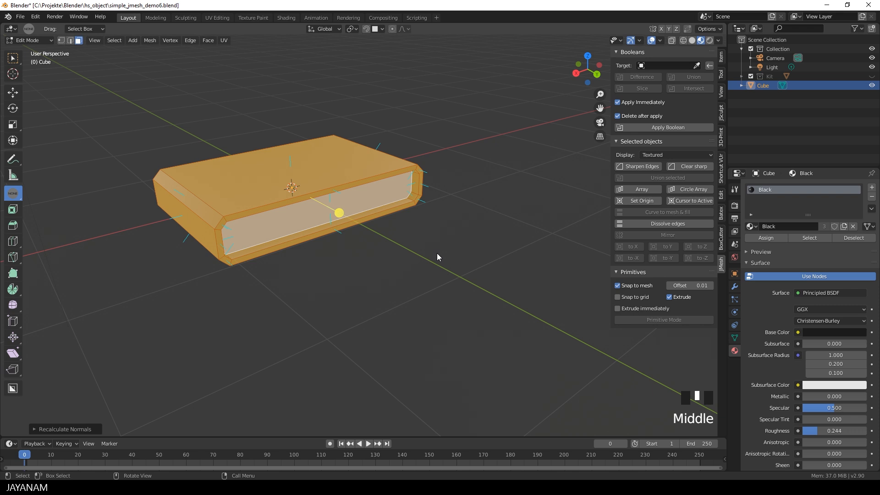
Turn off the face normals overlay for the slab in Edit Mode.
left_click(661, 41)
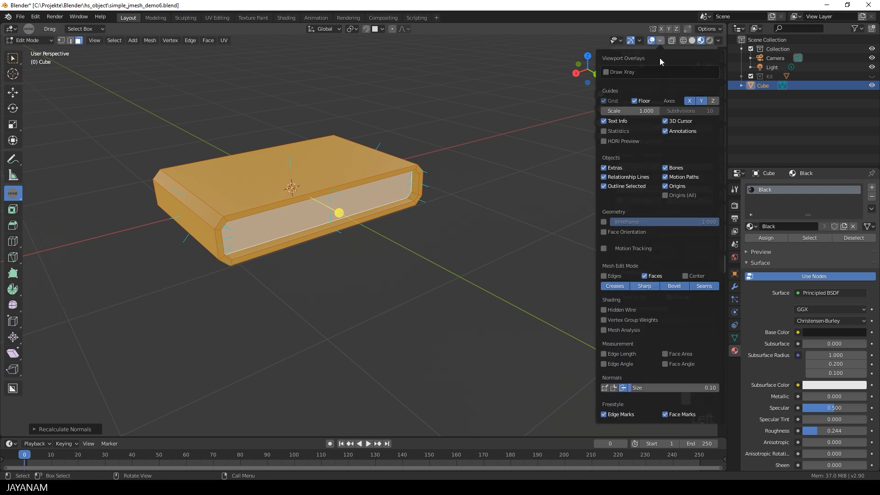
key("Tab")
key("Tab")
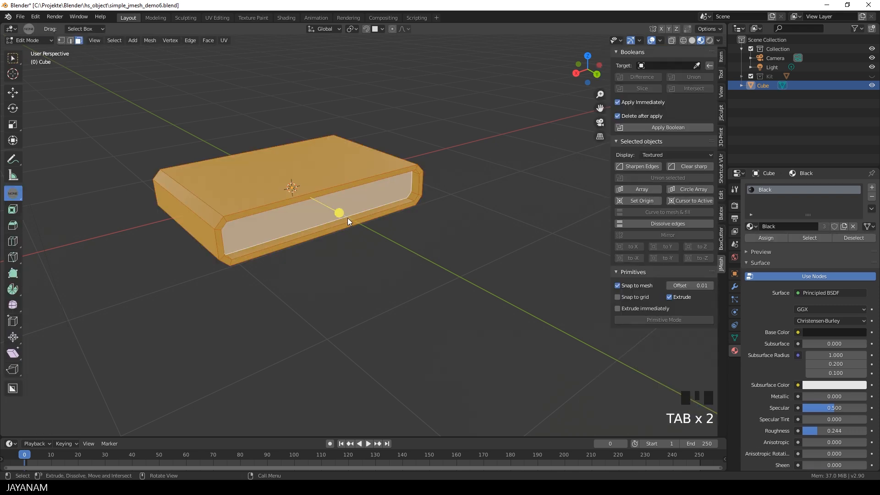
Move the recessed side face about 0.03 m outward along its normal with Extrude Dissolve and Intersect, then return to Object Mode.
left_click(358, 222)
left_click(358, 222)
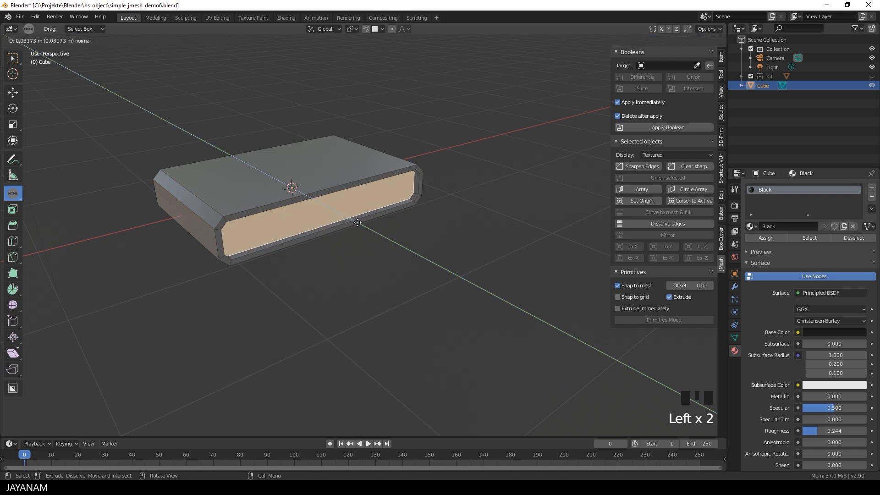
left_click(358, 222)
key("Tab")
middle_click_drag(449, 257, 438, 277)
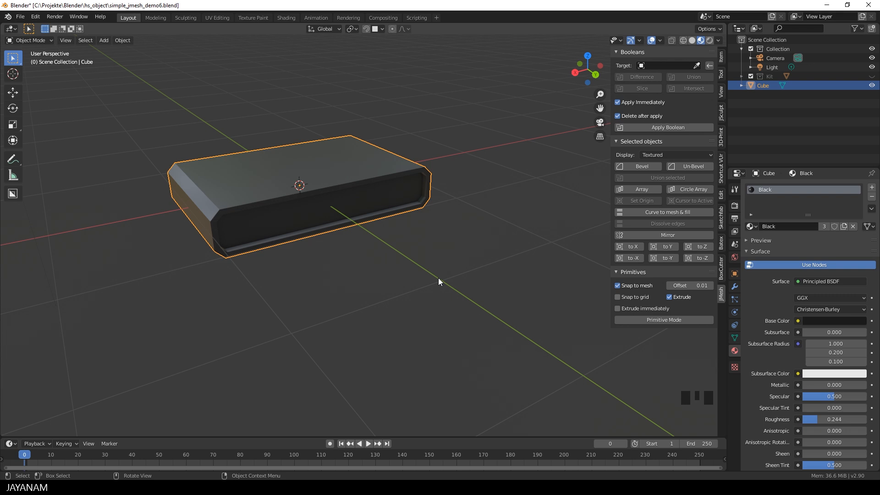
Add a JMesh bevel to the slab and set its bevel width to 0.005 m.
left_click(646, 164)
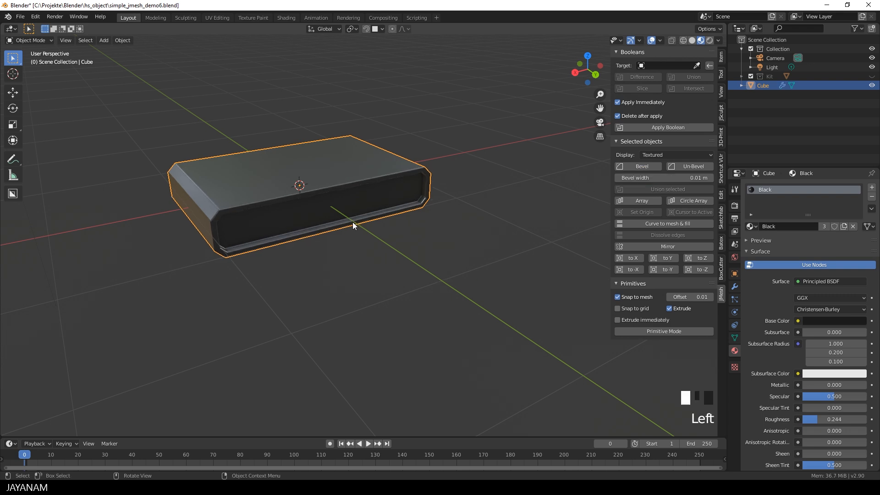
double_click(688, 178)
type("0.005")
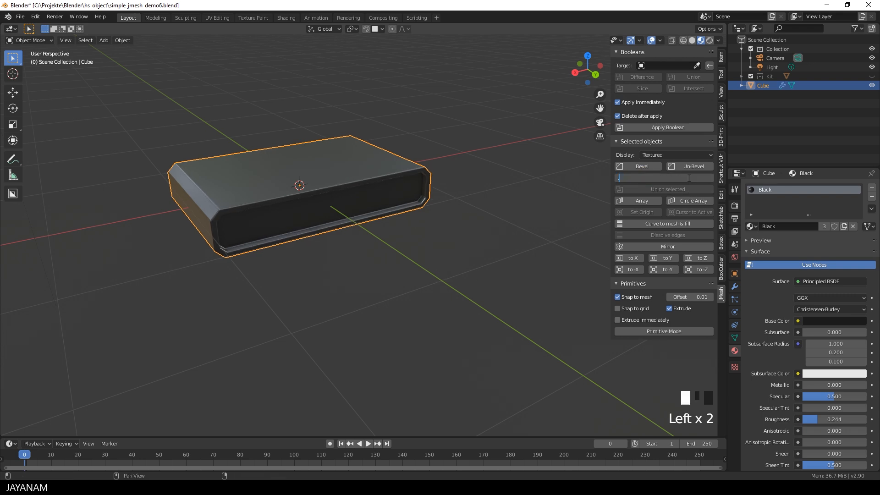
key("Return")
middle_click_drag(510, 209, 464, 219)
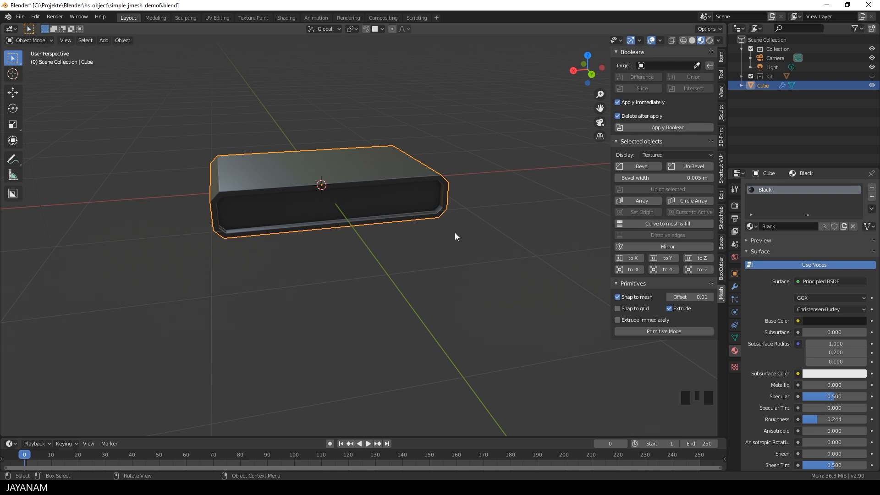
Start JMesh Primitive Mode facing the recessed side in back view, with a Circle primitive, Union operation and X mirror.
middle_click_drag(455, 233, 387, 236)
scroll(208, 205, "up", 2)
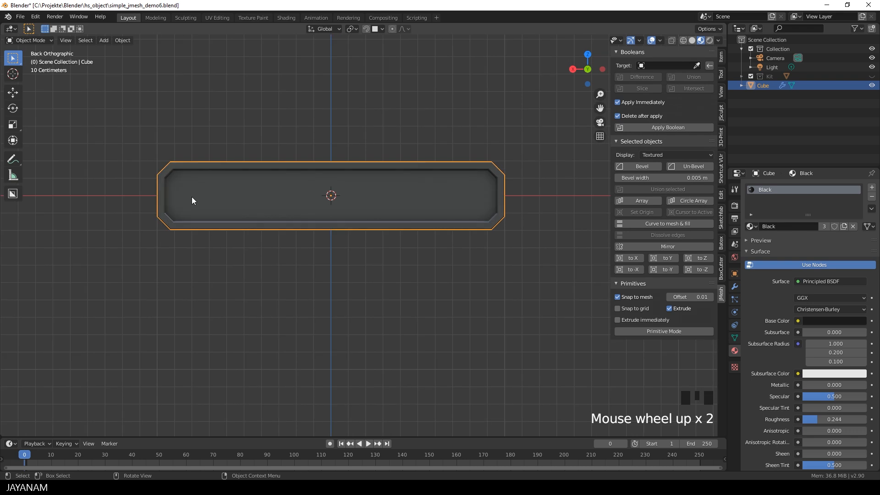
left_click(662, 331)
key("p")
key("p")
key("p")
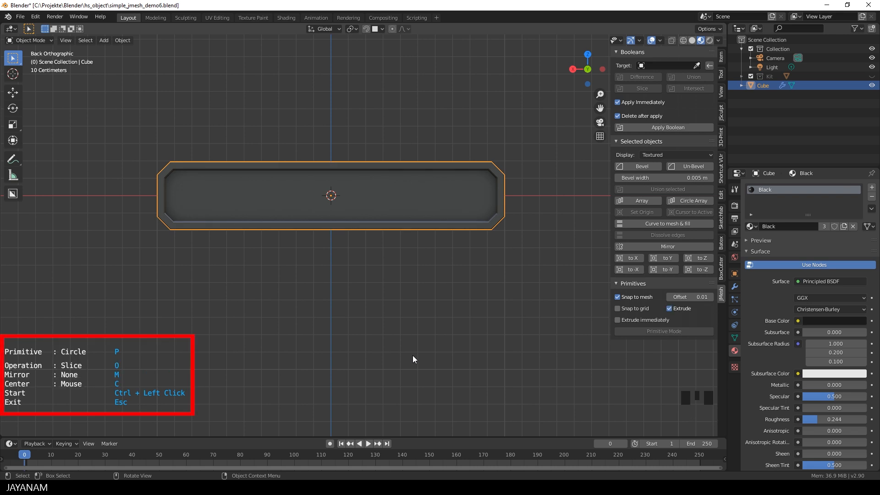
key("o")
key("o")
key("o")
key("m")
Draw a circle of radius 0.100 at the centre of the recess using Snap to grid, then disable grid snapping.
left_click(617, 308)
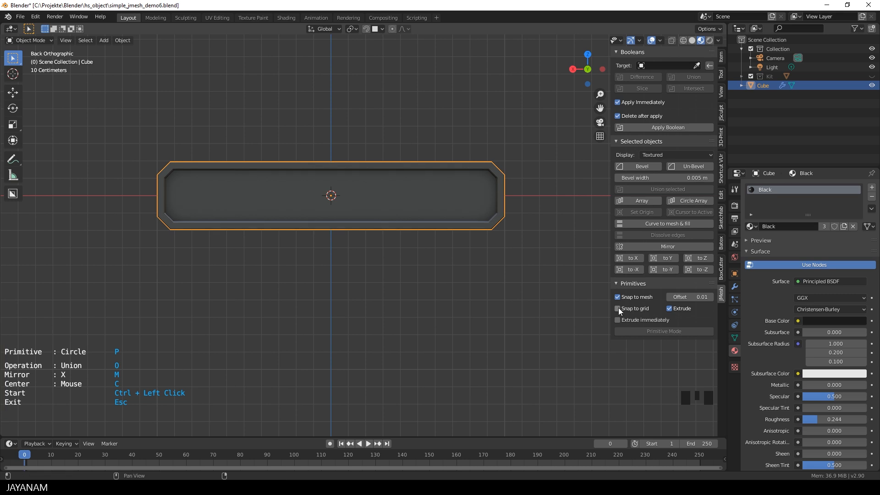
left_click(331, 196, "ctrl")
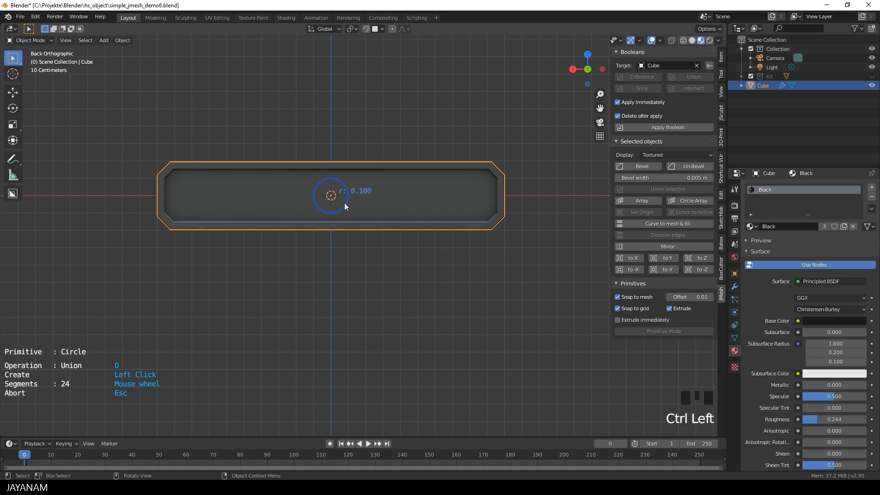
left_click(346, 206)
left_click(617, 309)
Move the circle along X near one end of the recess and scale it to a radius of about 0.088.
scroll(371, 216, "up", 2)
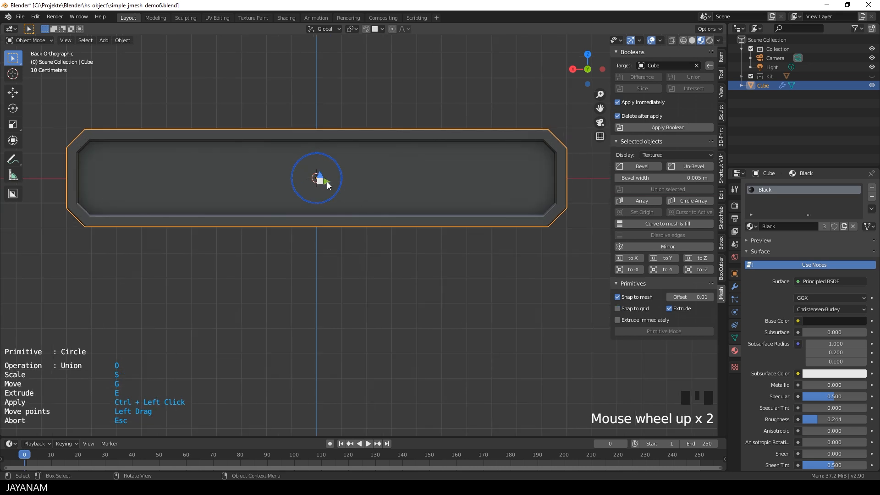
key("g")
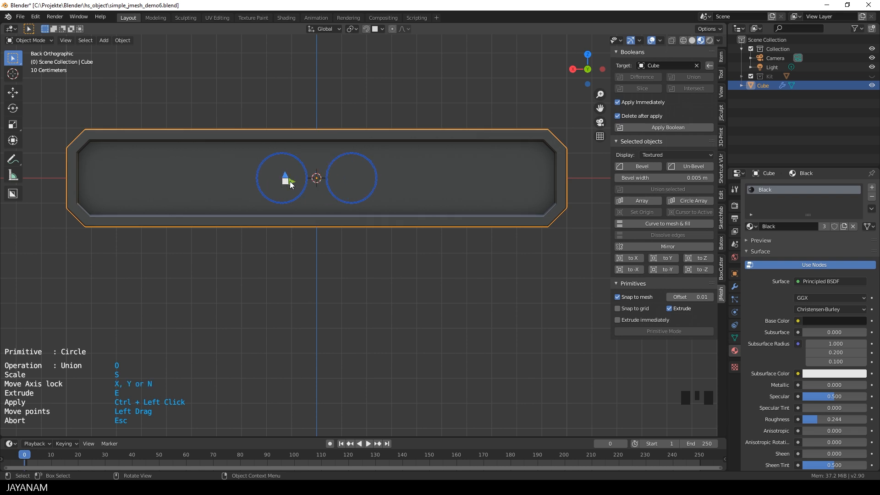
left_click(137, 184)
key("s")
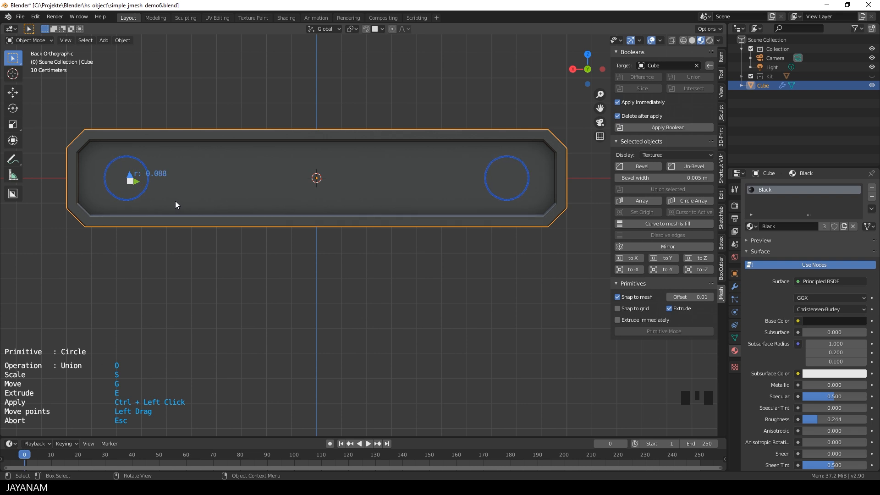
left_click(176, 201)
Extrude the mirrored circles along Y from just outside the recessed side back into the slab.
scroll(233, 220, "down", 5)
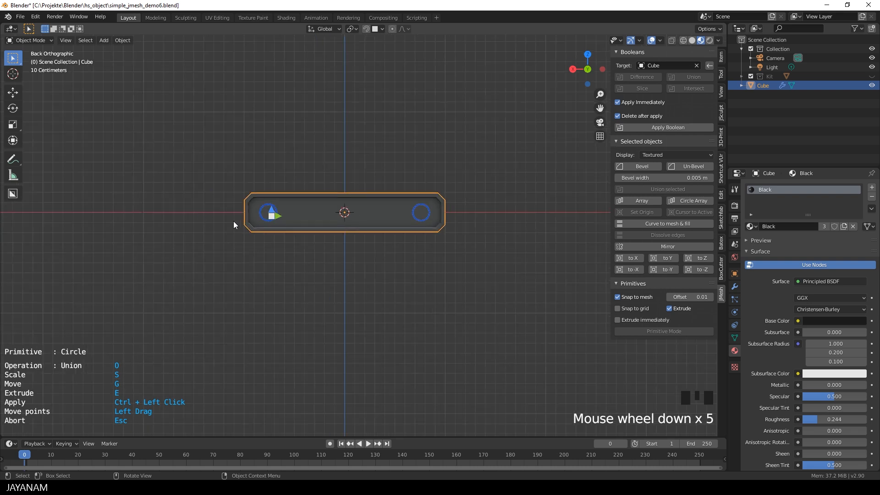
middle_click_drag(297, 258, 393, 266)
scroll(366, 276, "up", 3)
scroll(389, 248, "up", 3)
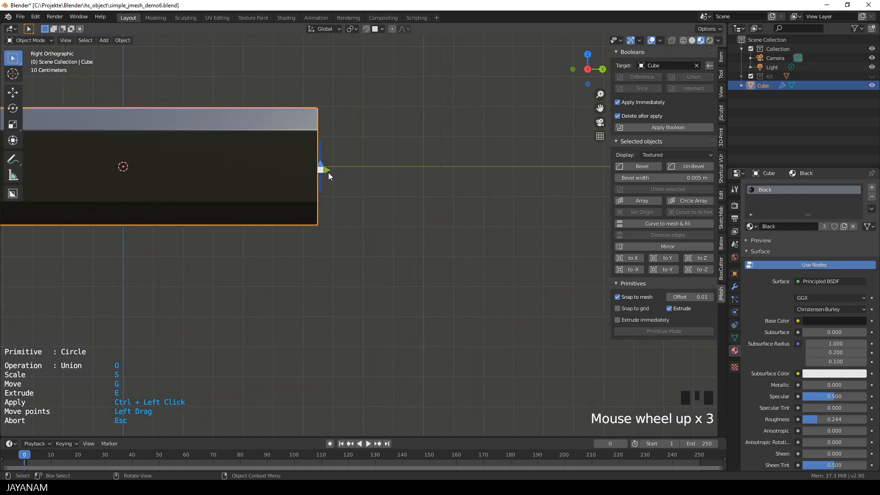
left_click_drag(336, 167, 351, 168)
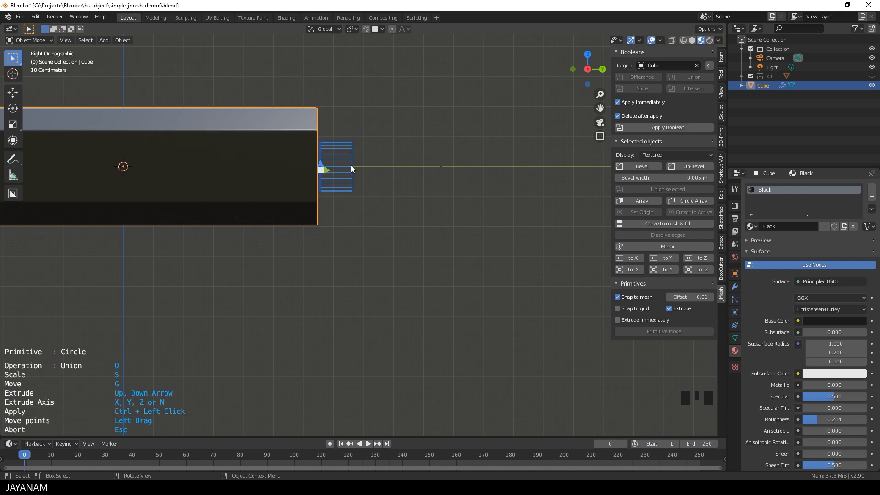
left_click(285, 173)
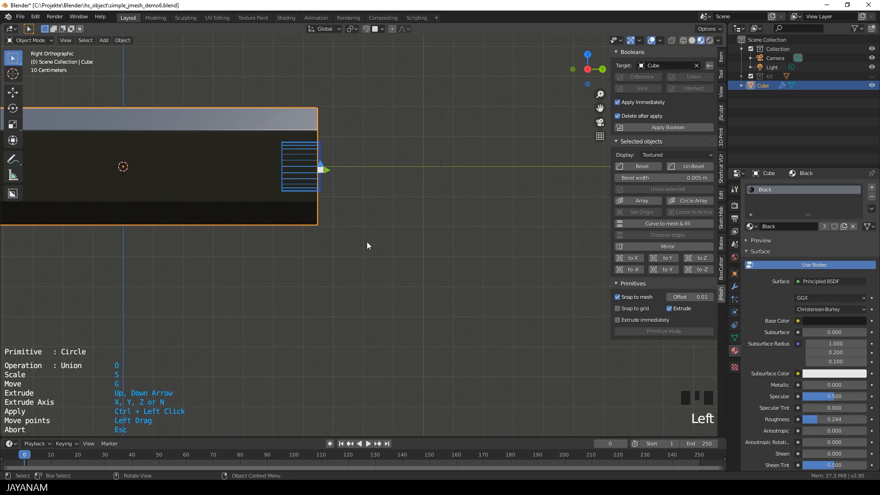
Apply the union of the two cylinders with the slab and exit Primitive Mode.
scroll(373, 243, "down", 2)
middle_click_drag(373, 244, 311, 249)
left_click(287, 197, "ctrl")
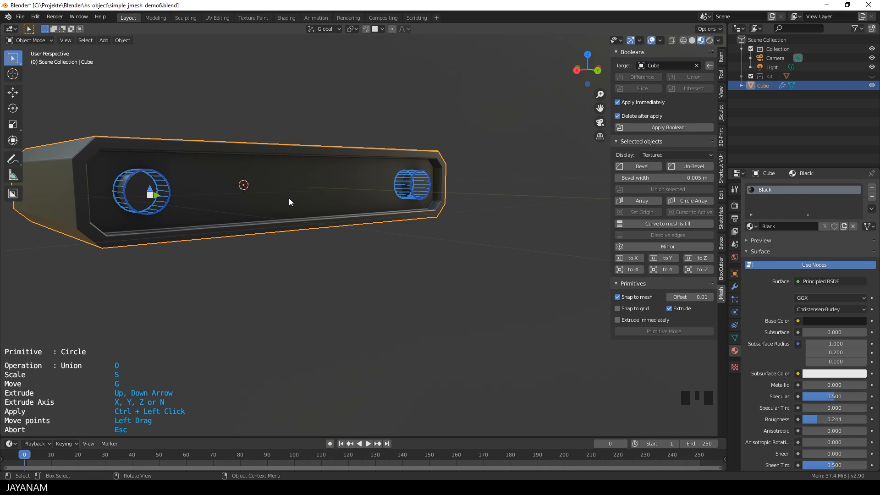
key("Escape")
Inset the circular end faces of both cylinders on the slab's recessed side.
middle_click_drag(288, 198, 255, 191)
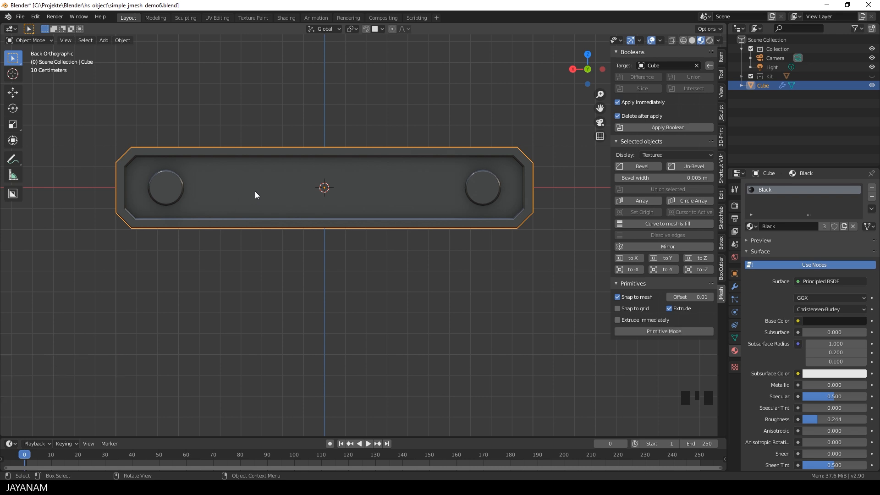
key("Tab")
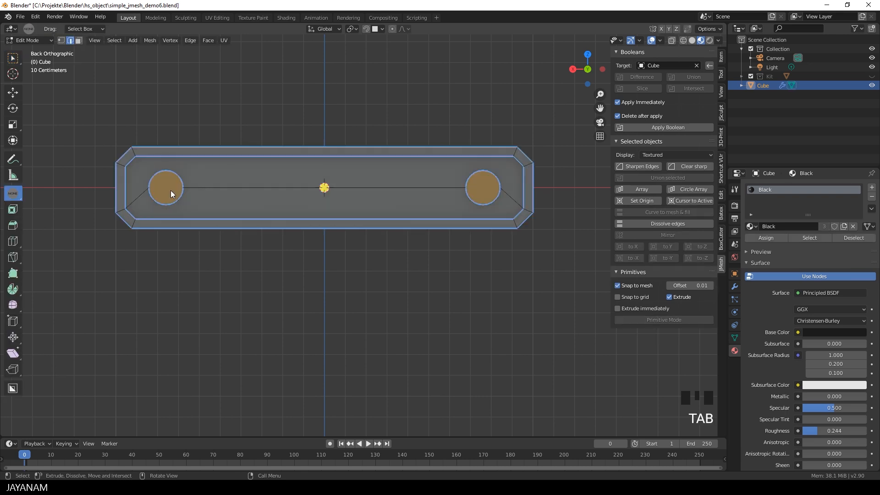
scroll(171, 191, "down", 2)
middle_click_drag(176, 193, 238, 205)
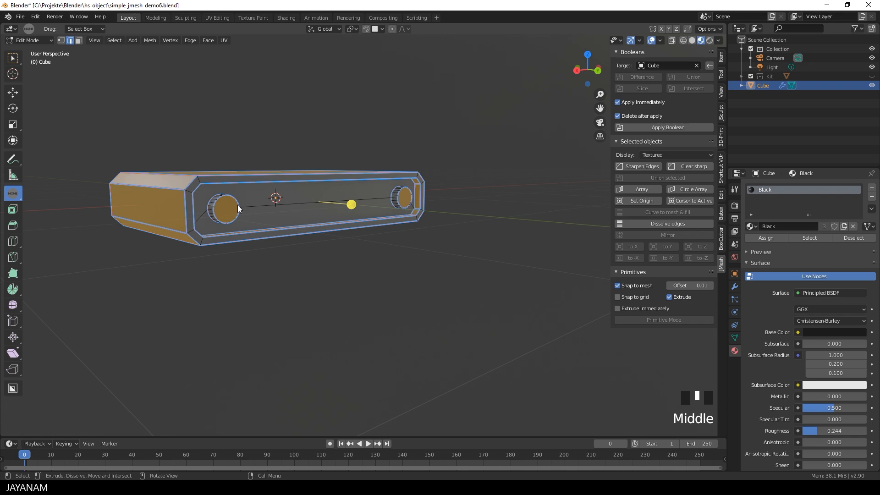
left_click(233, 210)
left_click(79, 41)
left_click(226, 222)
middle_click_drag(259, 225, 295, 230)
left_click(425, 205, "shift")
middle_click_drag(414, 213, 301, 228)
scroll(307, 229, "up", 2)
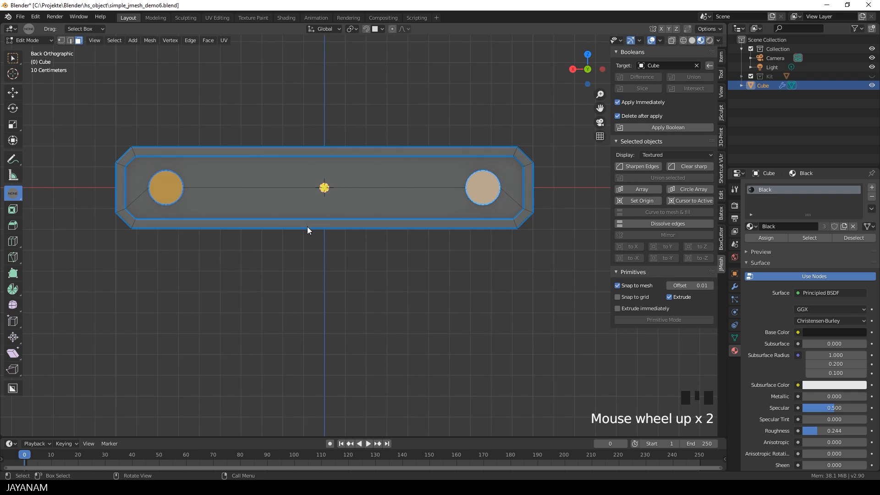
key("i")
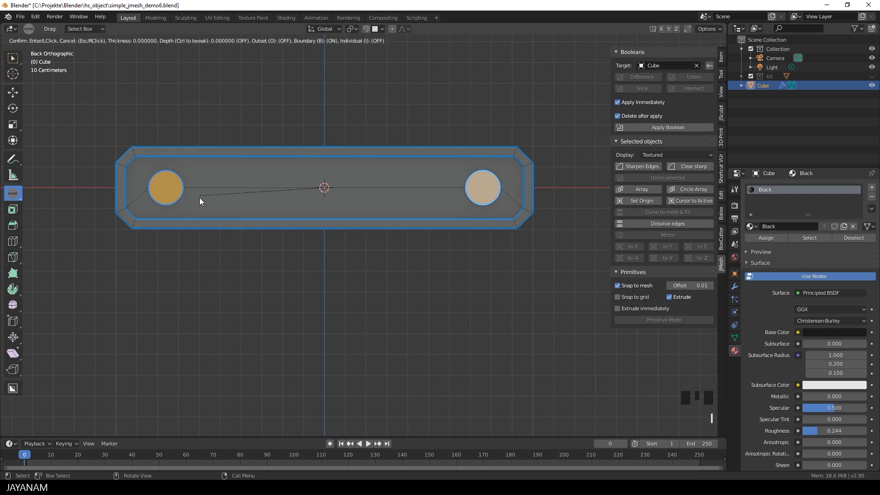
left_click(288, 202)
Push the two inset circular faces into the cylinders to form hollow sockets, then return to Object Mode.
scroll(282, 207, "down", 5)
middle_click_drag(280, 210, 400, 259)
scroll(410, 263, "up", 4)
left_click_drag(365, 216, 362, 215)
scroll(448, 277, "down", 4)
key("Tab")
Save the Blender file with the slab and its two round sockets.
middle_click_drag(450, 276, 401, 274)
scroll(398, 275, "up", 3)
key("ctrl+s")
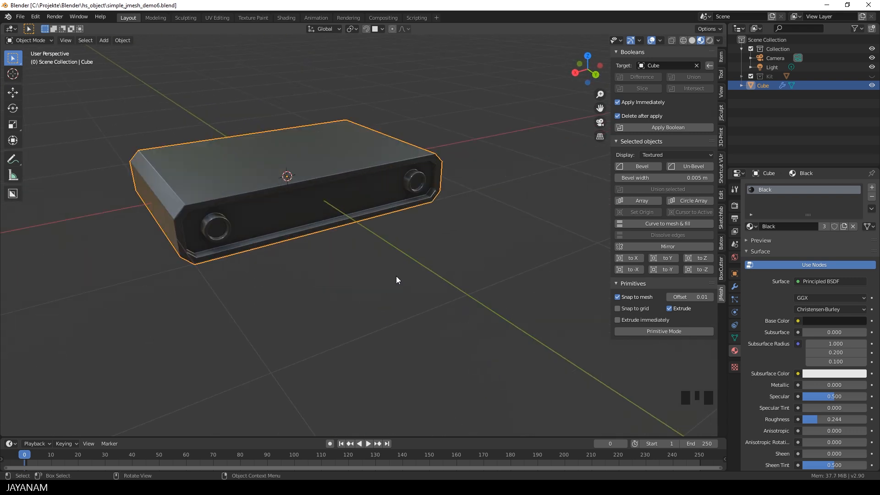
Make the Kit collection visible and open its Knob object in Edit Mode.
left_click(751, 76)
left_click(750, 77)
left_click(871, 76)
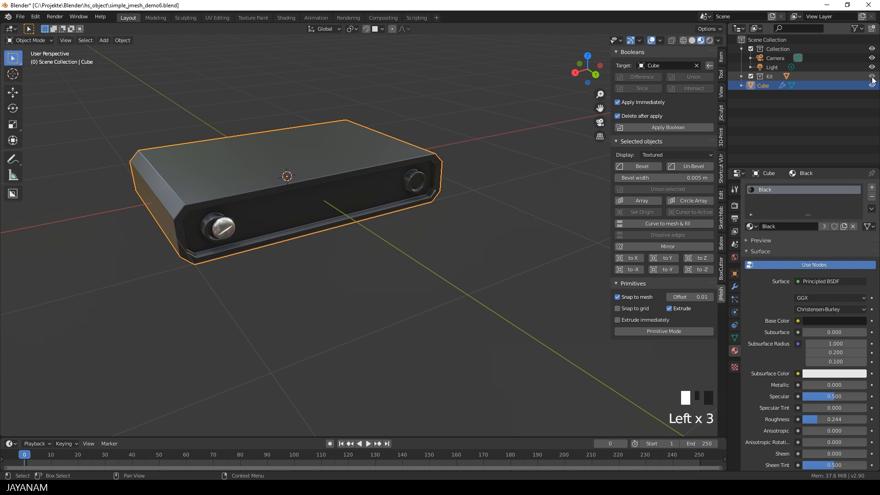
left_click(225, 229)
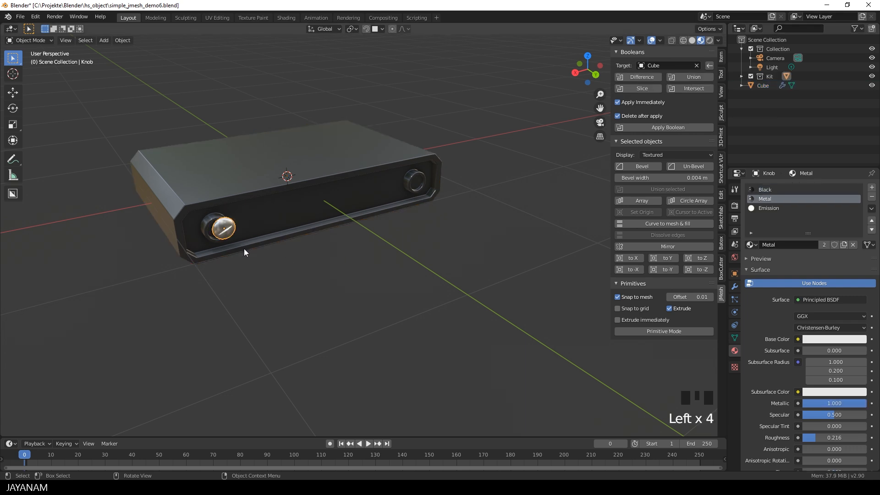
key("Tab")
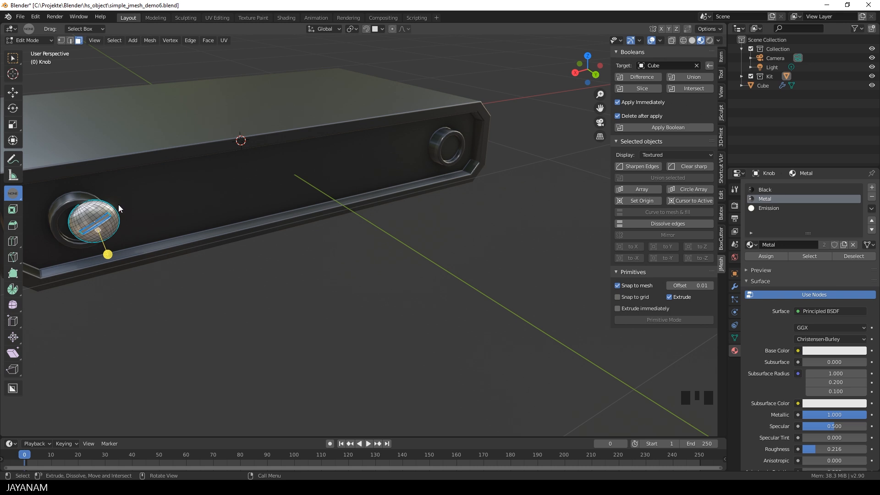
Return to Object Mode and move the Knob out into open space in front of the slab's recessed side.
scroll(151, 242, "down", 4)
middle_click_drag(212, 261, 343, 250)
key("Tab")
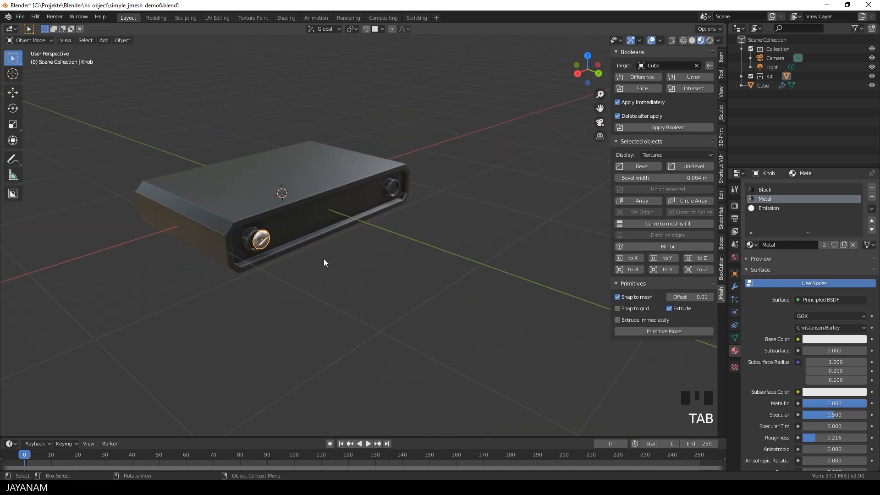
scroll(276, 250, "up", 2)
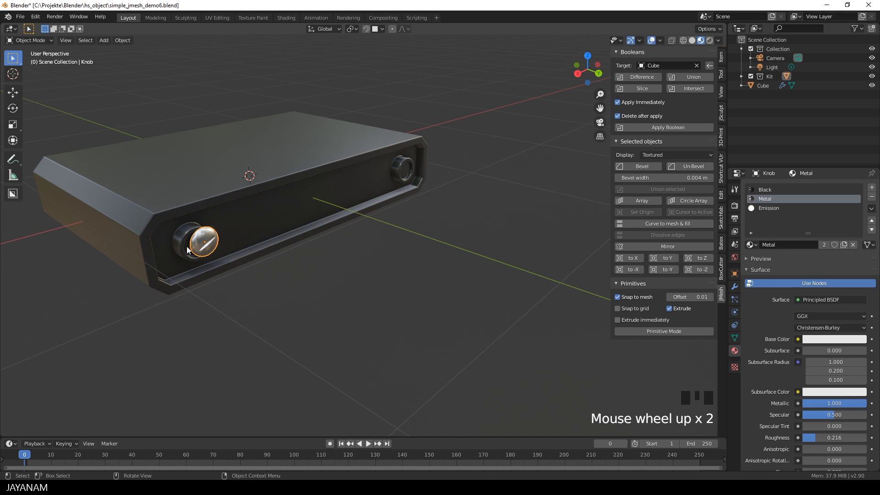
key("g")
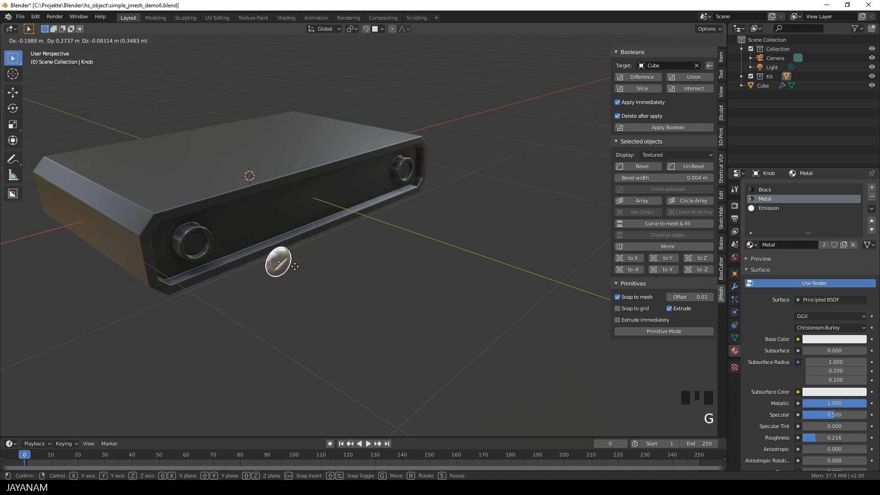
left_click(185, 240)
scroll(202, 241, "up", 2)
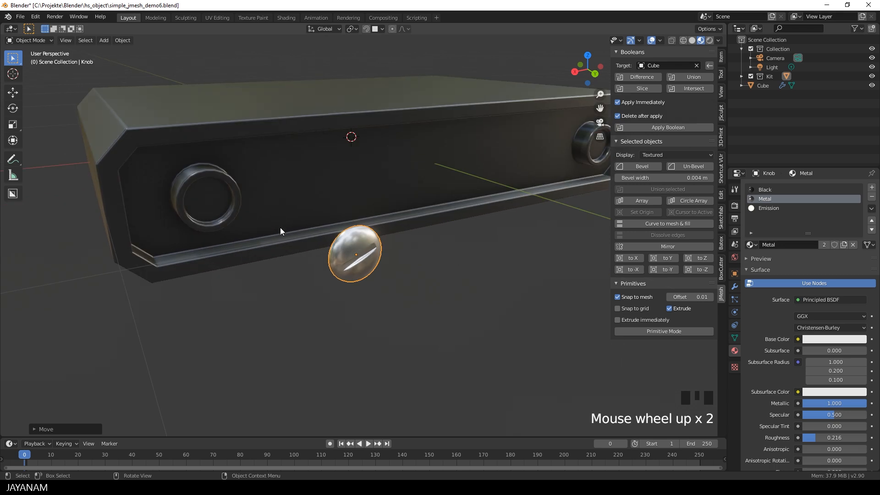
Select the inner circular face of the socket nearest the Knob and place the 3D cursor on it with Cursor to Active.
key("Tab")
key("Tab")
left_click(207, 199)
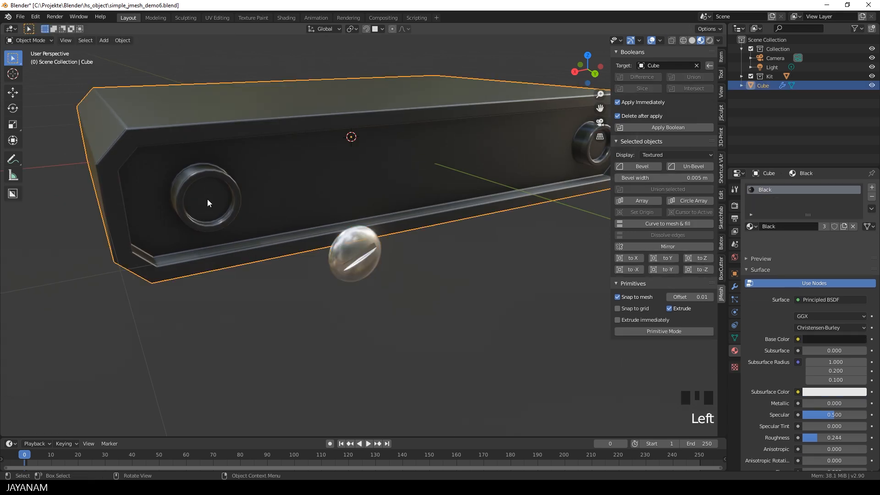
key("Tab")
left_click(207, 198)
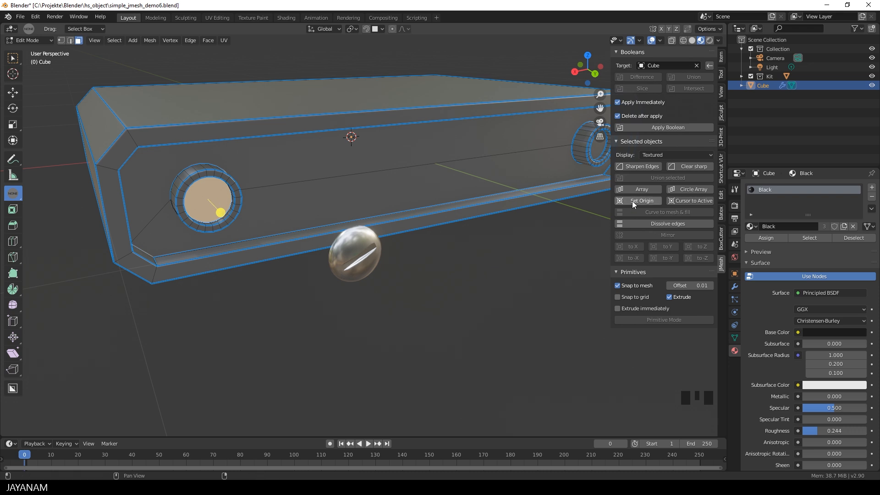
left_click(688, 200)
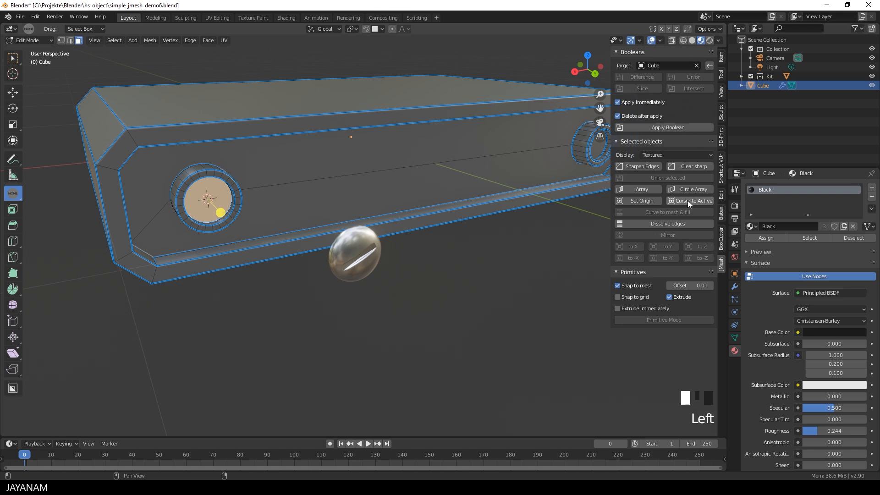
Select the Knob in Object Mode and snap it to the 3D cursor inside the socket.
left_click(366, 249)
scroll(386, 271, "down", 2)
key("Tab")
left_click(357, 250)
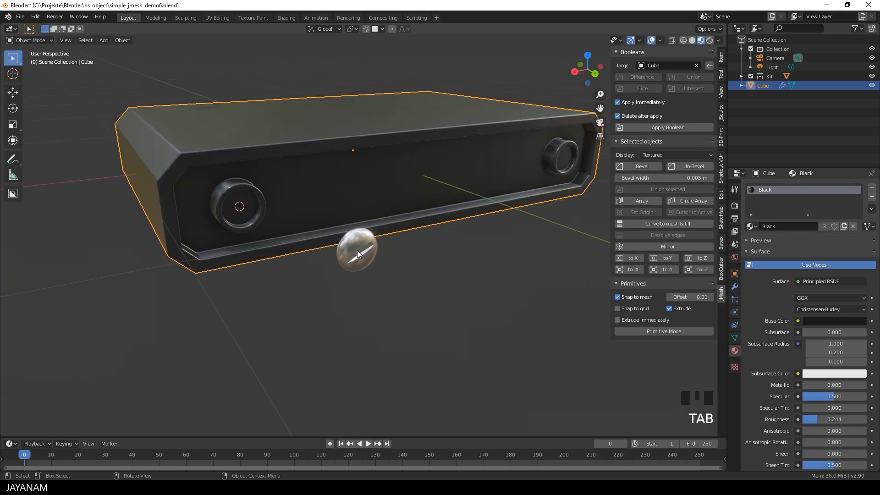
key("shift+s")
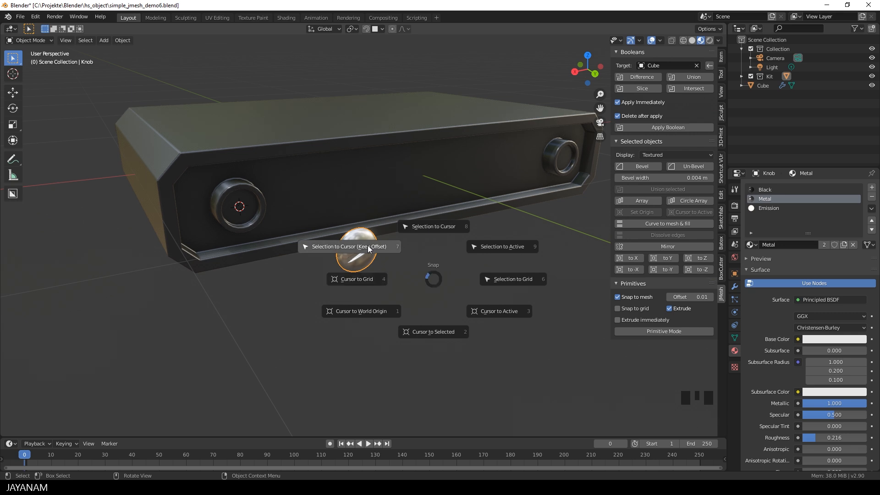
left_click(438, 225)
middle_click_drag(436, 224, 402, 244)
scroll(406, 253, "up", 3)
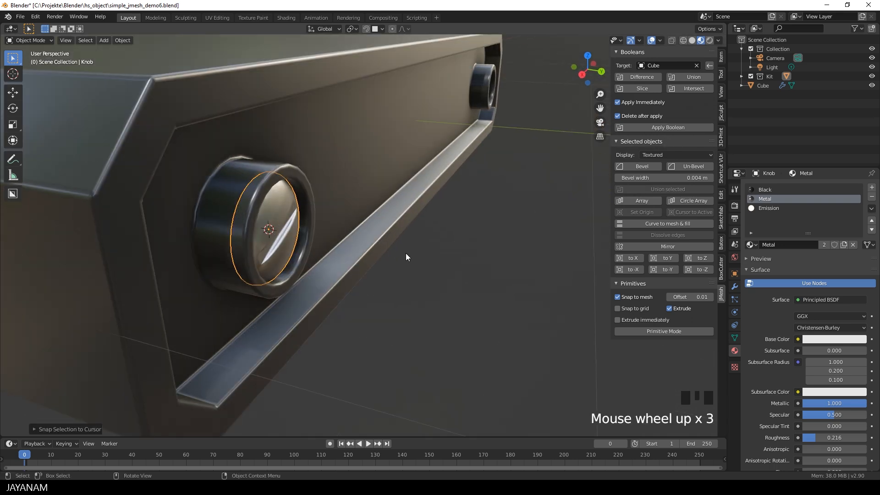
Move the Knob's entire mesh about 0.008 m outward along the Y axis in Edit Mode.
key("Tab")
key("a")
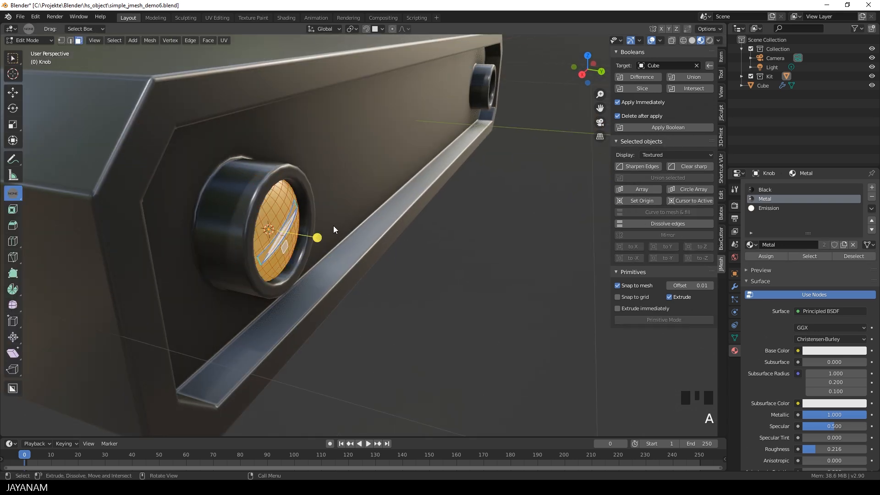
key("g")
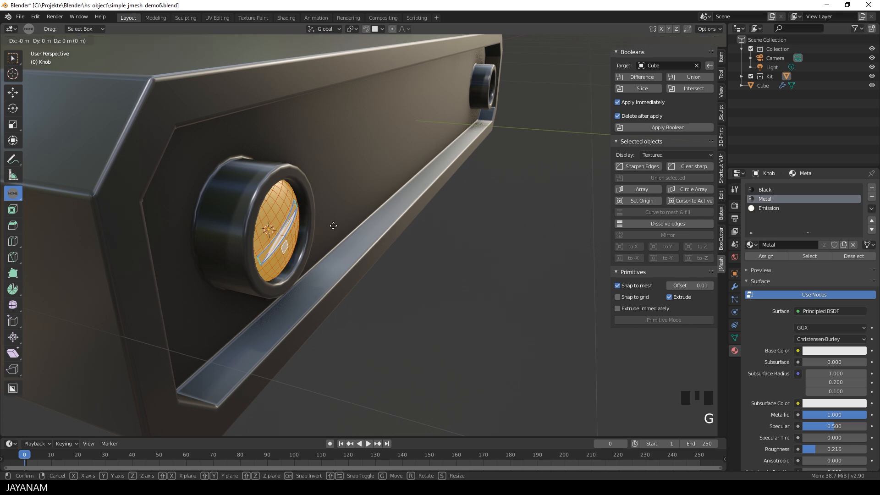
key("y")
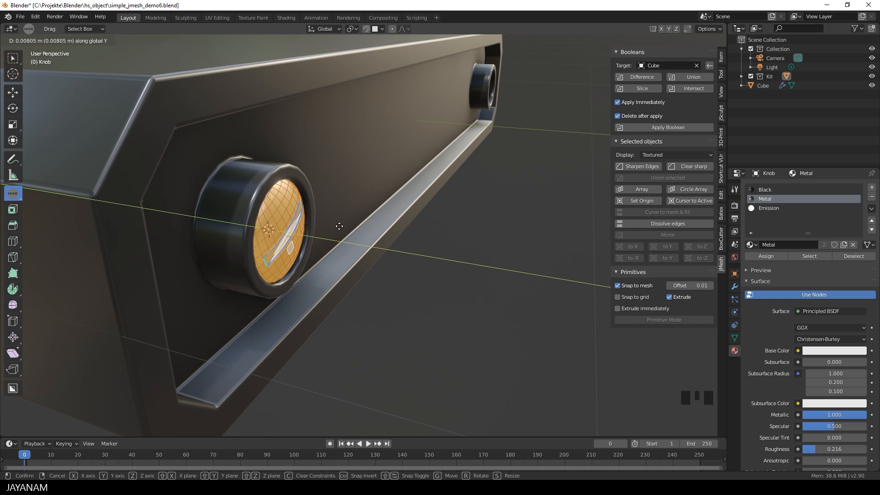
left_click(338, 226)
middle_click_drag(339, 226, 261, 202)
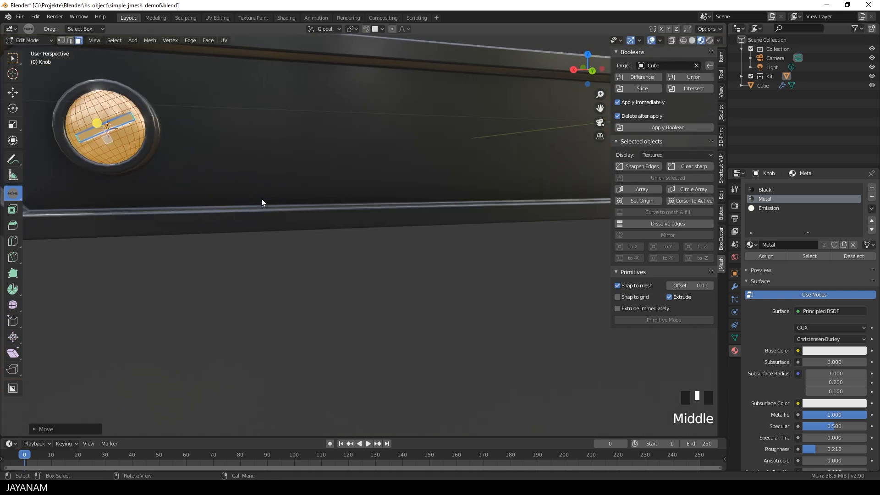
Scale the Knob's mesh to about 0.93 in the back view and return to Object Mode.
scroll(247, 178, "down", 2)
middle_click_drag(238, 157, 332, 177)
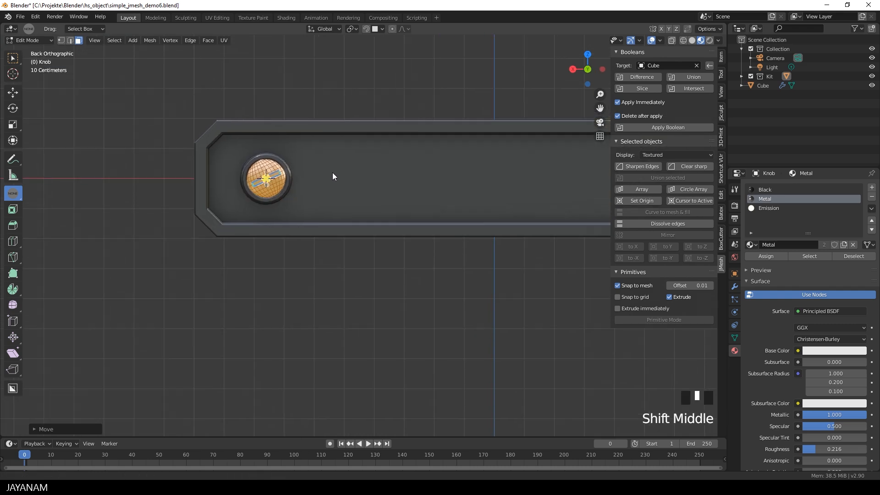
scroll(339, 190, "up", 3)
key("s")
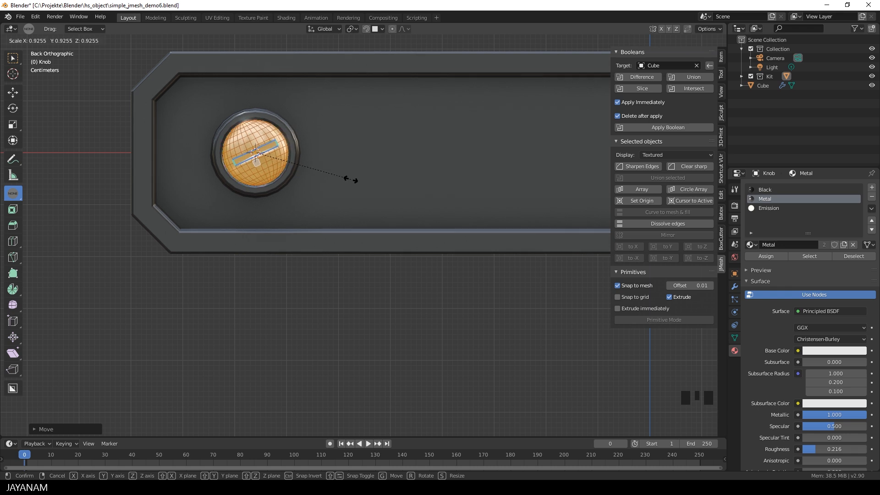
left_click(351, 180)
scroll(350, 203, "down", 5)
key("Tab")
middle_click_drag(387, 234, 278, 236, "shift")
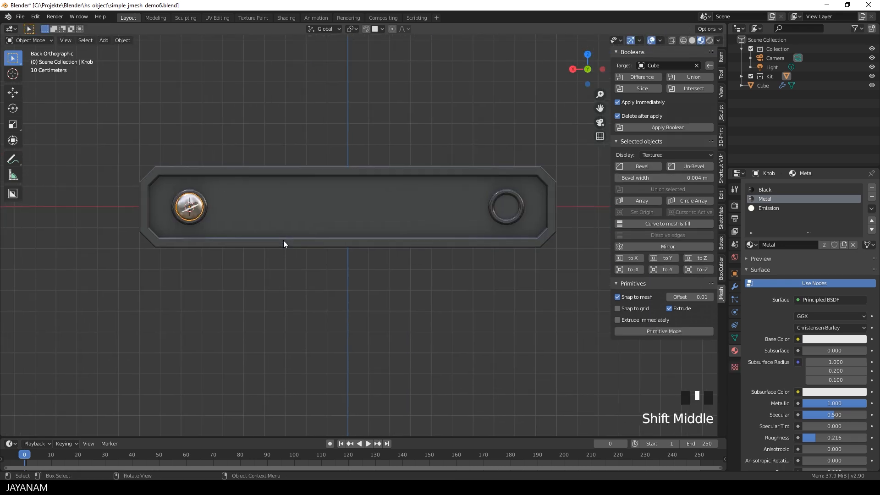
Mirror the Knob across X into the opposite socket and apply the resulting Mirror modifier.
left_click(636, 245)
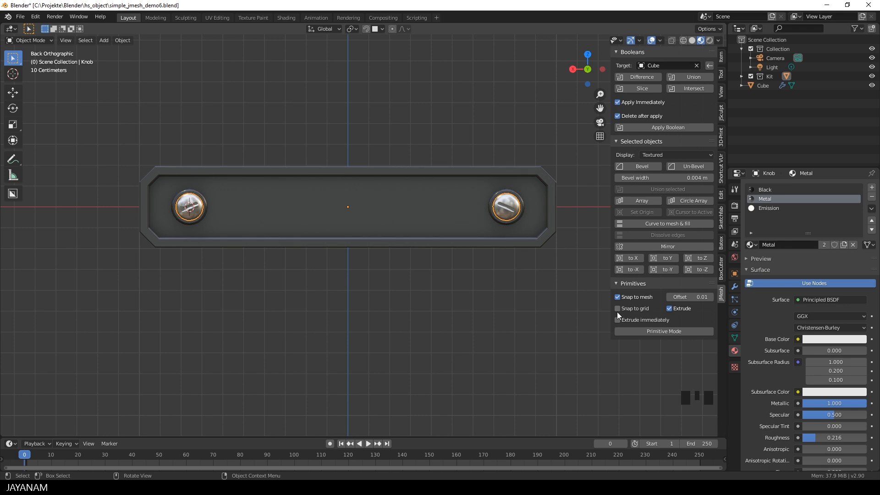
left_click(734, 286)
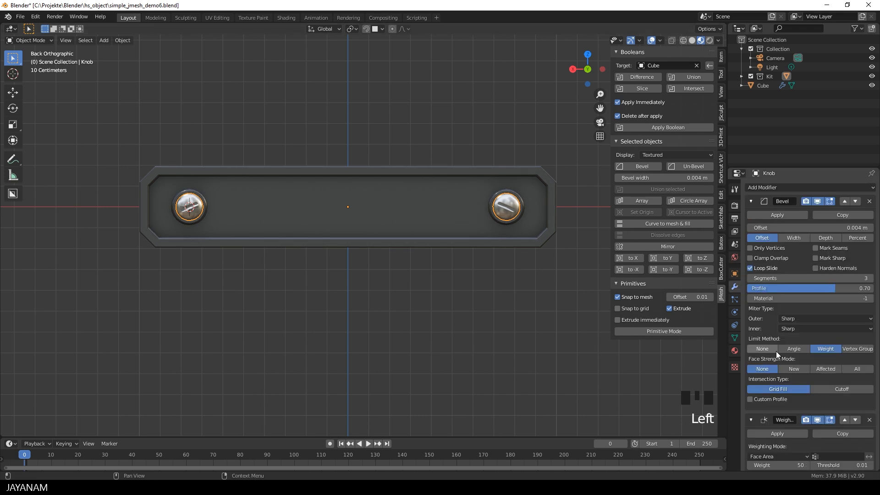
scroll(810, 426, "down", 13)
scroll(795, 429, "down", 2)
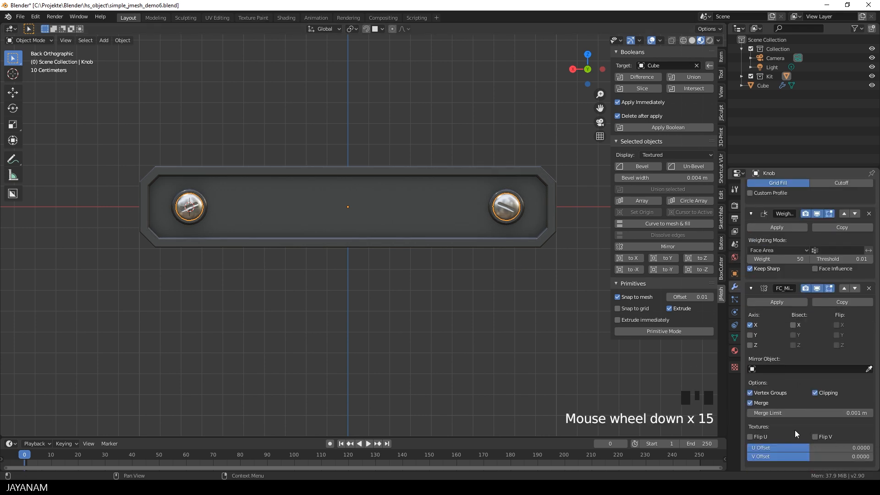
left_click(785, 303)
middle_click_drag(570, 227, 452, 263, "shift")
Select only the mirrored knob's linked geometry and rotate it so its slot lies nearly horizontal.
key("Tab")
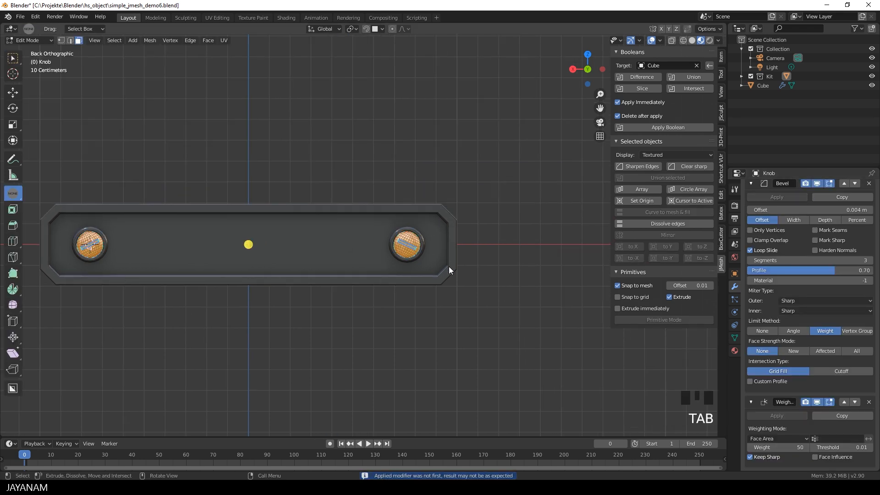
scroll(449, 266, "up", 3)
key("a")
key("a")
key("a")
key("a")
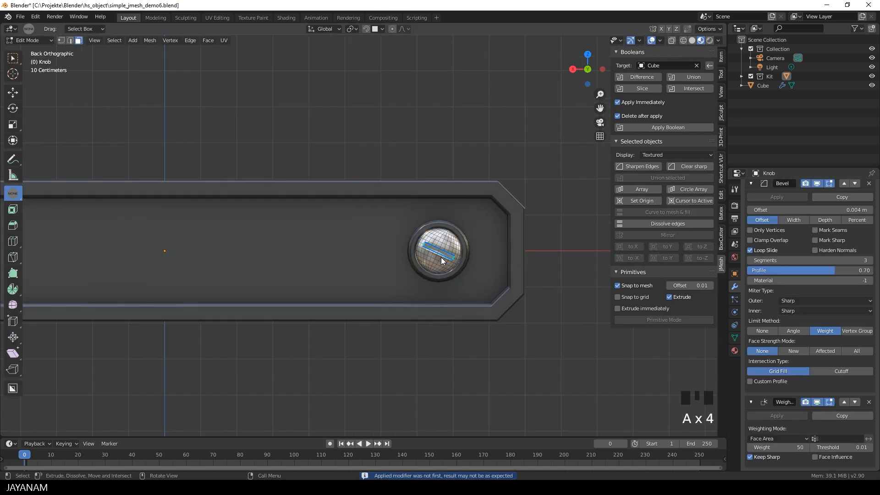
key("l")
key("r")
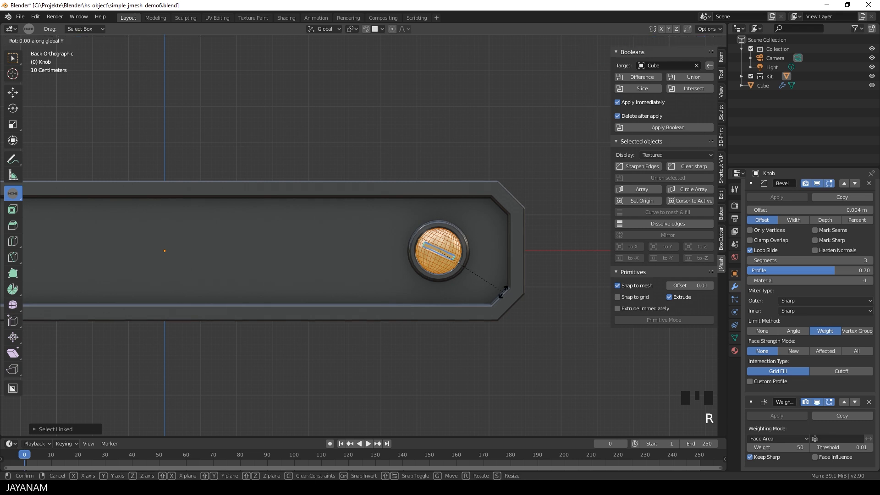
left_click(484, 248)
Return to Object Mode, clear the selection and save the Blender file.
scroll(470, 281, "down", 4)
middle_click_drag(470, 281, 422, 334, "shift")
key("Tab")
left_click(418, 338)
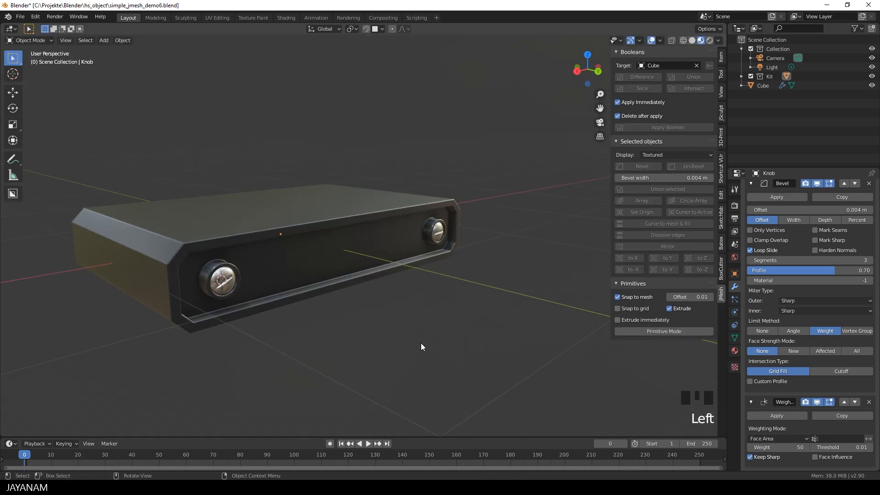
key("ctrl+s")
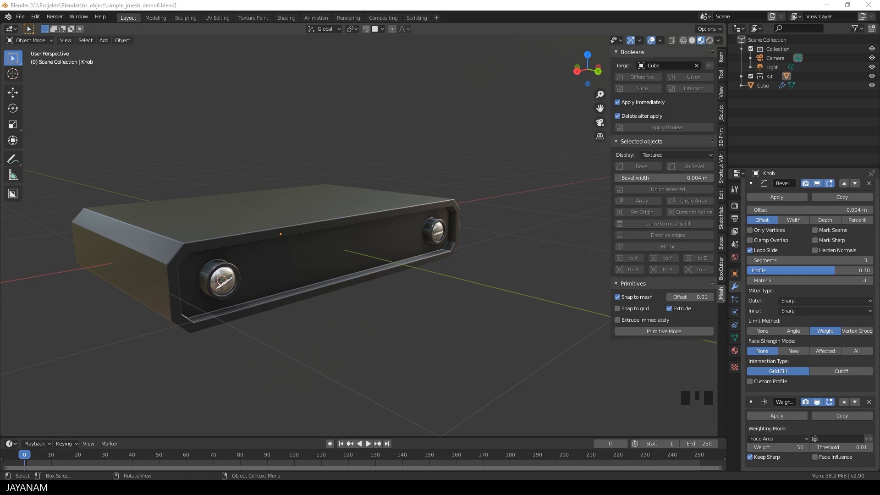
Enable Snap to grid and start Primitive Mode in back view with a Polyline, operation Create and mirror X.
middle_click_drag(560, 372, 385, 280)
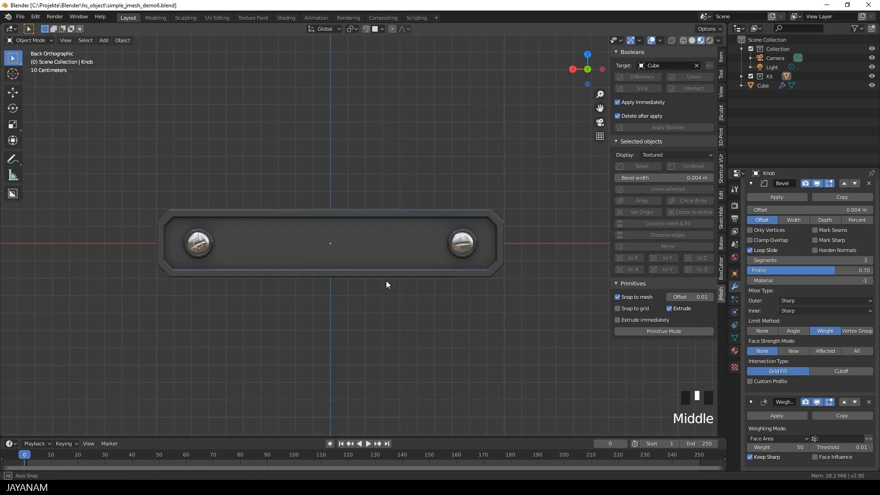
scroll(360, 289, "up", 2)
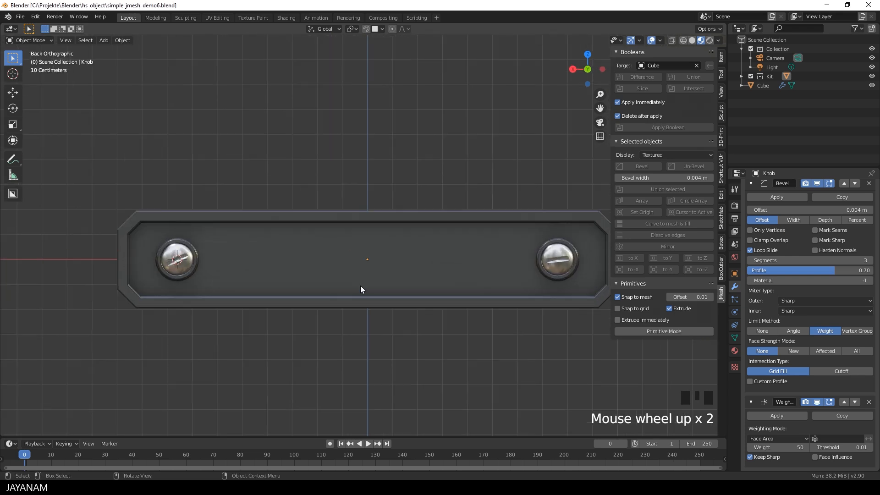
left_click(617, 308)
left_click(664, 331)
key("p")
key("p")
key("p")
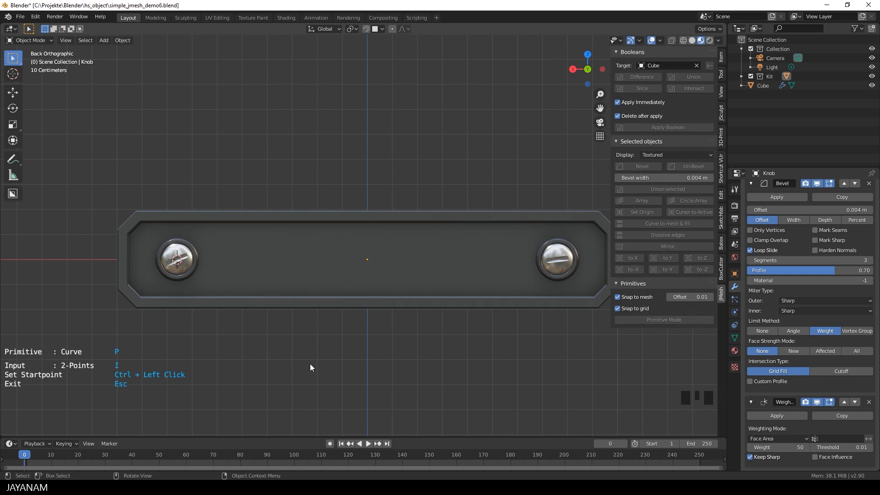
key("o")
key("o")
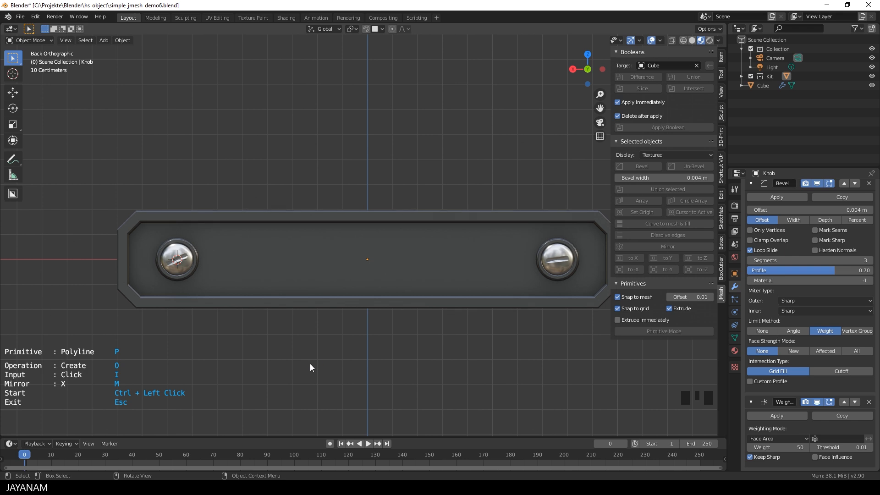
Draw and close a mirrored T-shaped polyline between the two knobs, with its stem pointing toward the centre line.
left_click(305, 236, "ctrl")
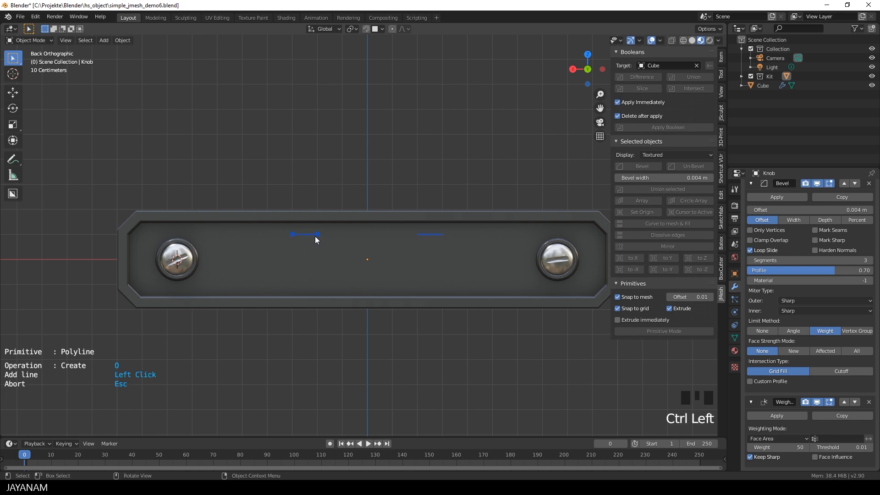
left_click(320, 236)
left_click(319, 256)
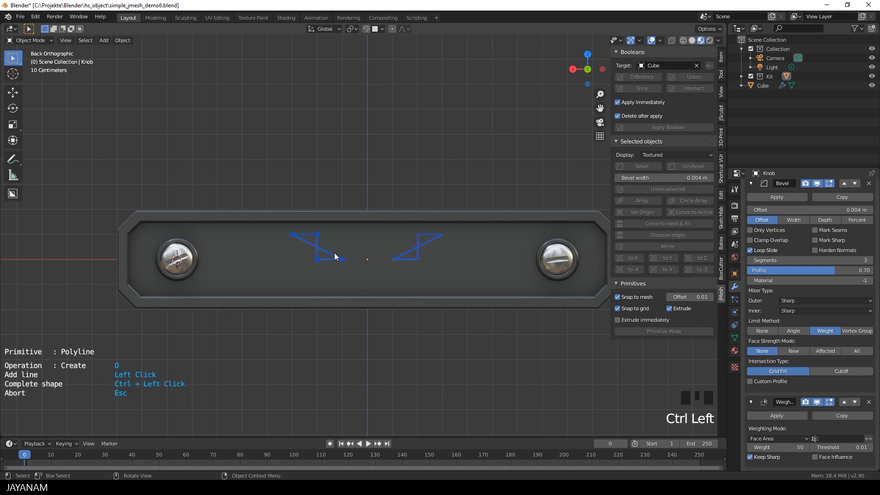
left_click(340, 260)
left_click(320, 276)
left_click(321, 298)
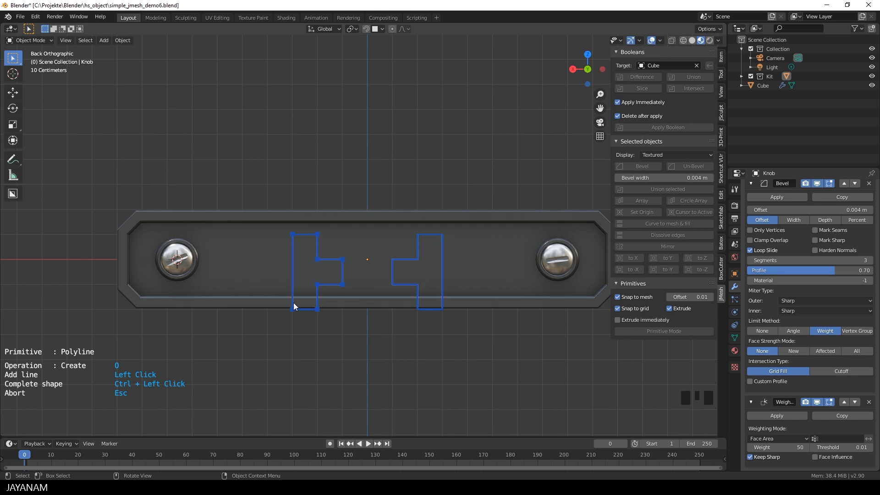
left_click(294, 304, "ctrl")
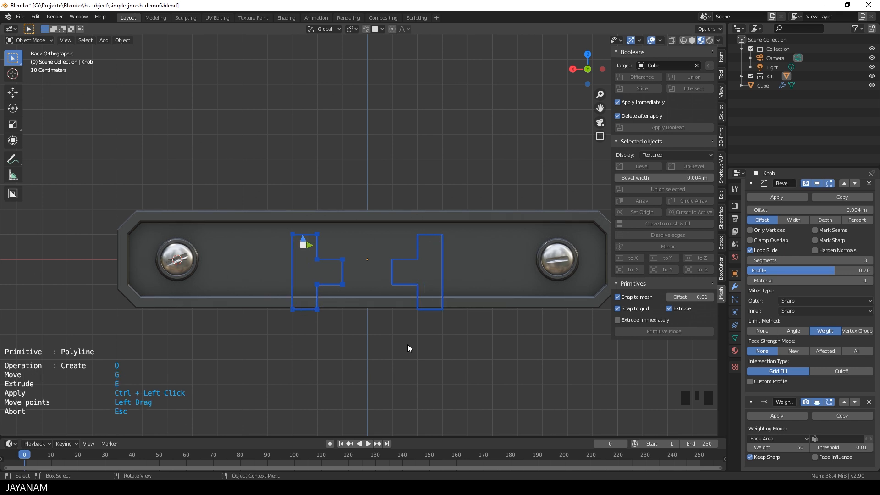
Disable Snap to grid and move the polyline shape upward so it fits the height of the recess.
scroll(321, 262, "up", 1)
left_click_drag(289, 238, 291, 228)
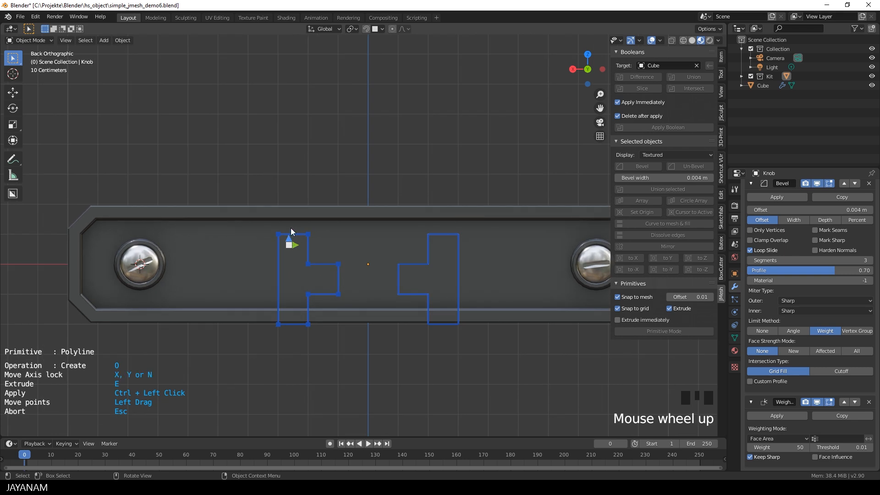
left_click(617, 308)
left_click_drag(290, 235, 287, 221)
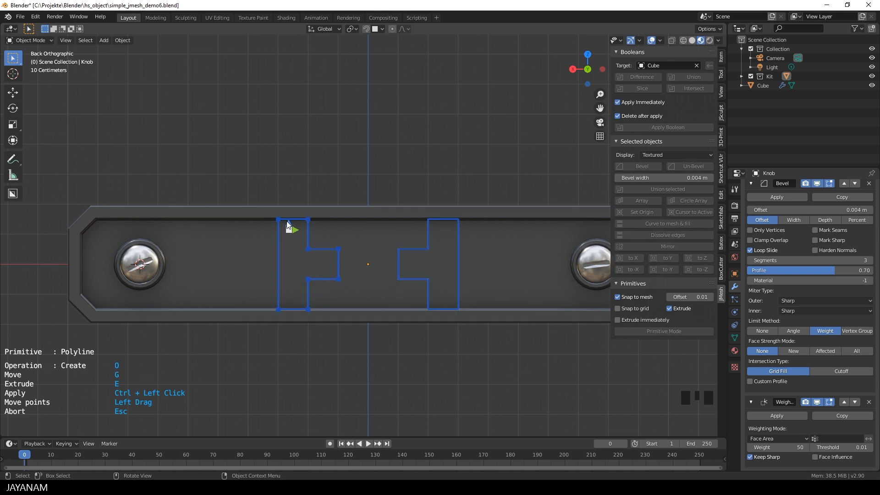
Extrude the mirrored T-shaped polyline through the device body, apply it as a mesh and leave Primitive Mode.
scroll(340, 261, "down", 3)
scroll(361, 279, "down", 5)
middle_click_drag(356, 286, 433, 296)
scroll(423, 279, "up", 4)
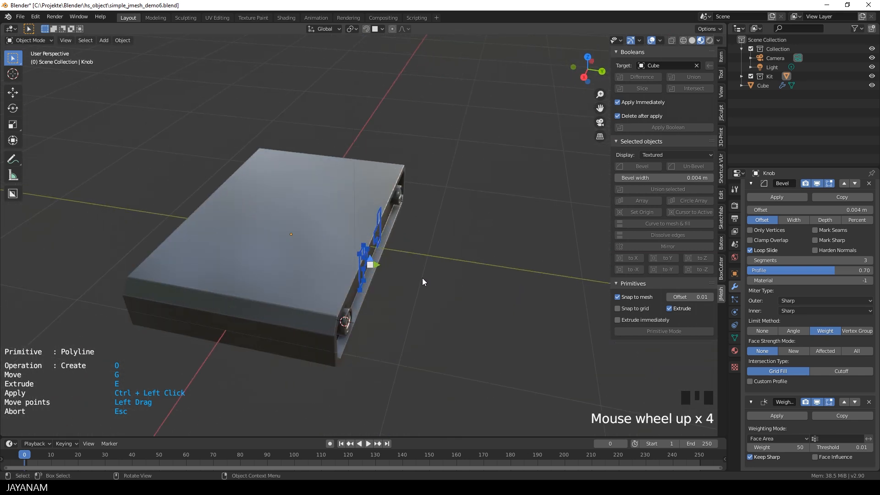
key("e")
left_click(89, 217)
middle_click_drag(378, 257, 313, 224)
scroll(387, 259, "up", 4)
left_click(370, 183, "ctrl")
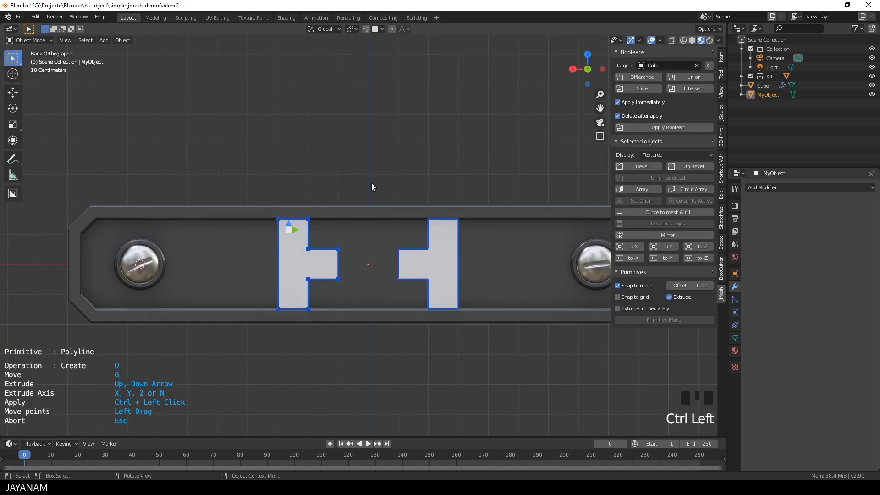
scroll(371, 186, "down", 4)
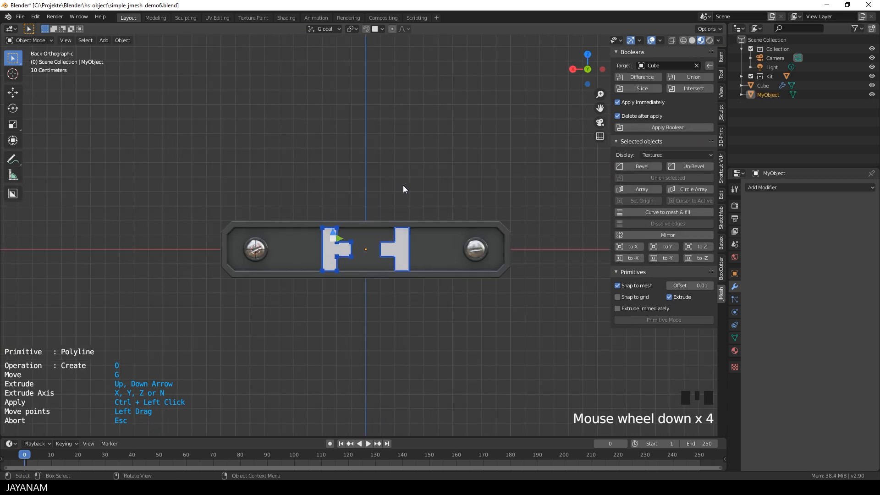
key("Escape")
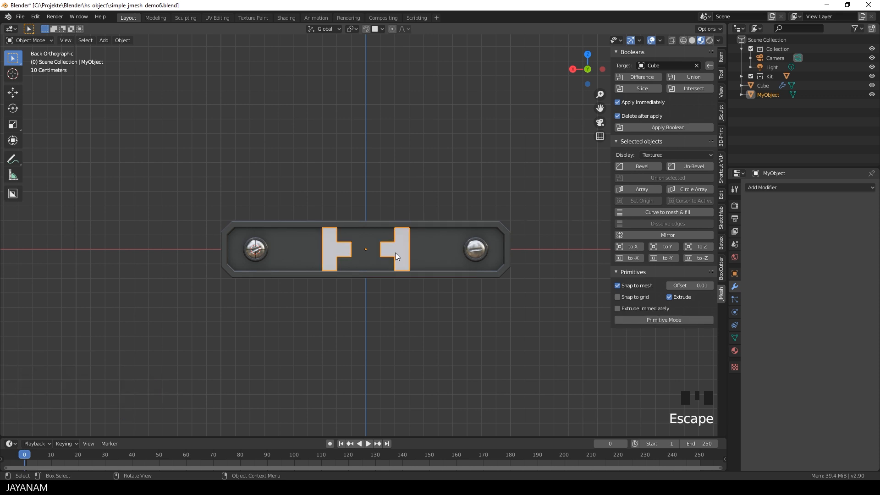
Enter Edit Mode, select all of the T-shaped geometry and scale it down uniformly to about 0.61.
scroll(395, 252, "up", 3)
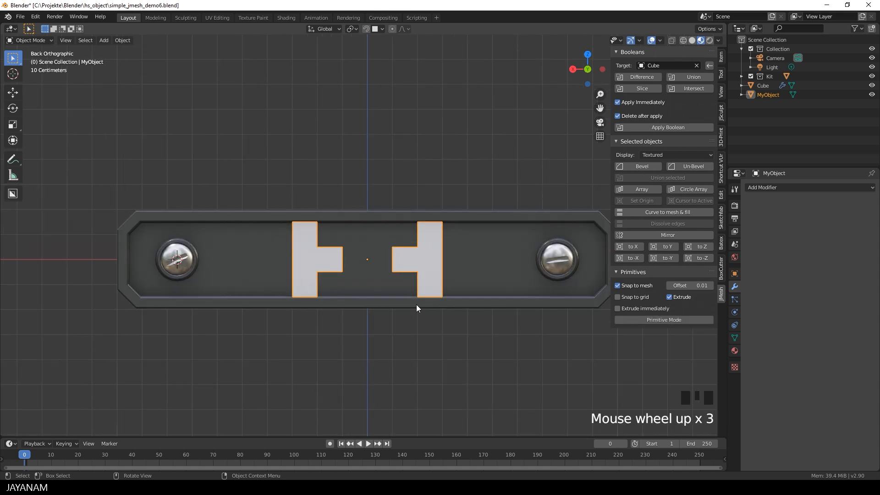
key("Tab")
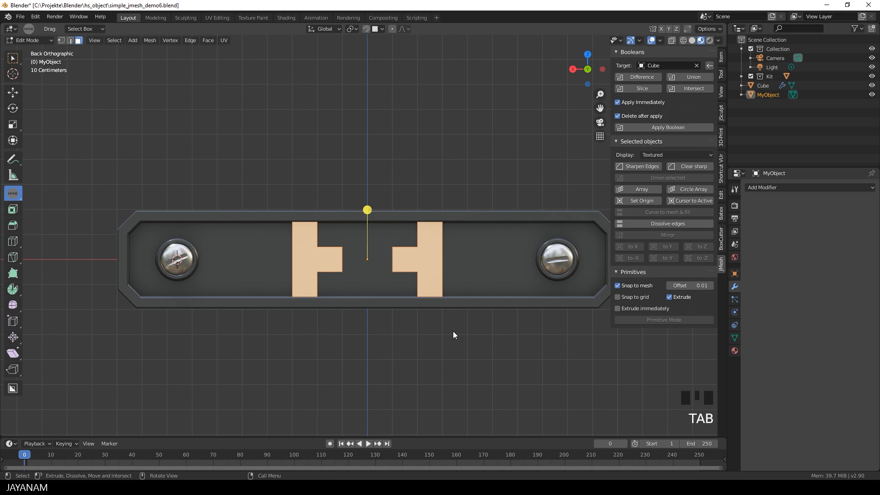
key("a")
key("a")
key("a")
key("a")
scroll(452, 335, "down", 5)
middle_click_drag(450, 288, 410, 308)
scroll(506, 328, "up", 3)
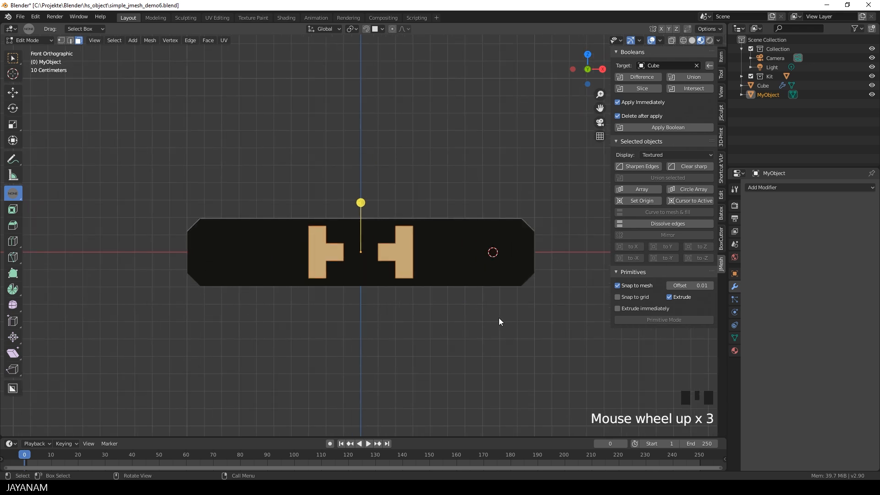
key("s")
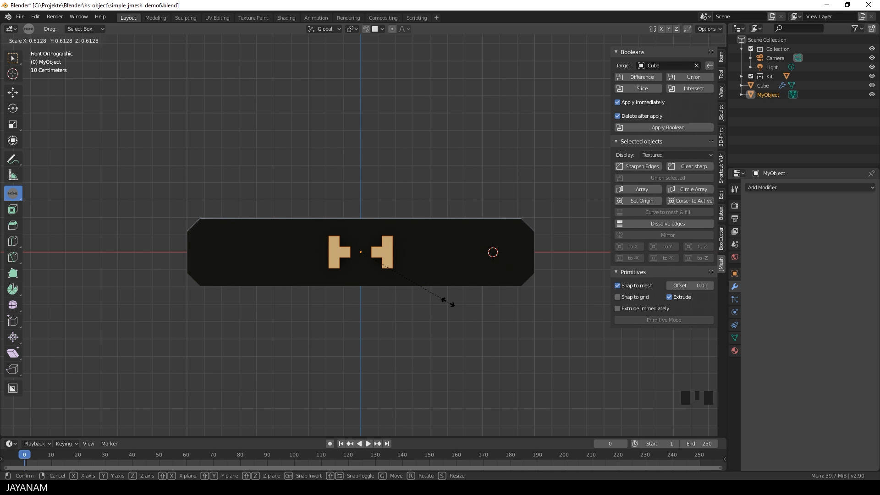
left_click(449, 302)
Move the T-shaped blocks toward the recessed front in side view and scale them along Y.
middle_click_drag(381, 291, 488, 298)
scroll(529, 298, "down", 3)
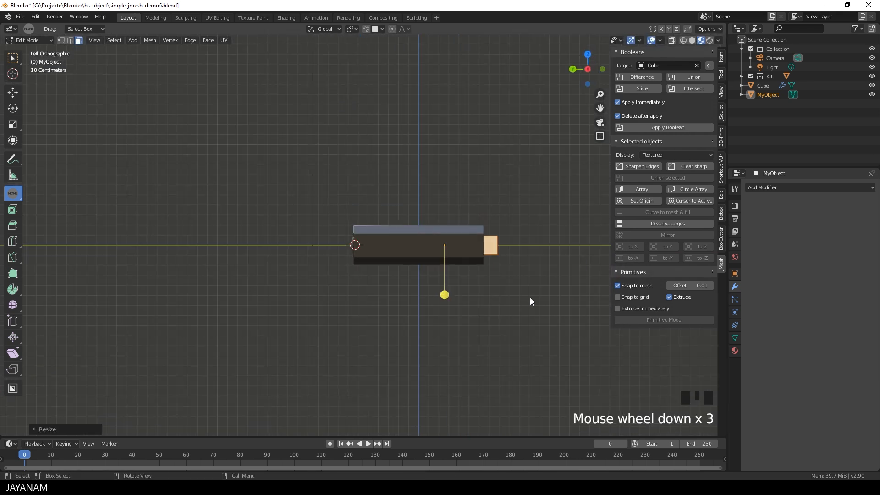
key("g")
left_click(477, 257)
key("s")
key("y")
left_click(539, 262)
middle_click_drag(411, 258, 481, 258)
scroll(480, 259, "up", 5)
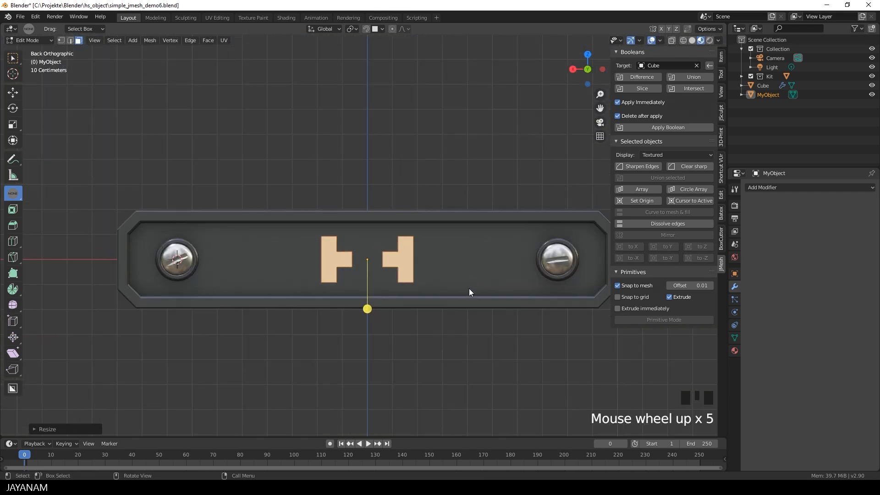
Return to Object Mode and slice the T-shaped blocks out of the target Cube.
key("Tab")
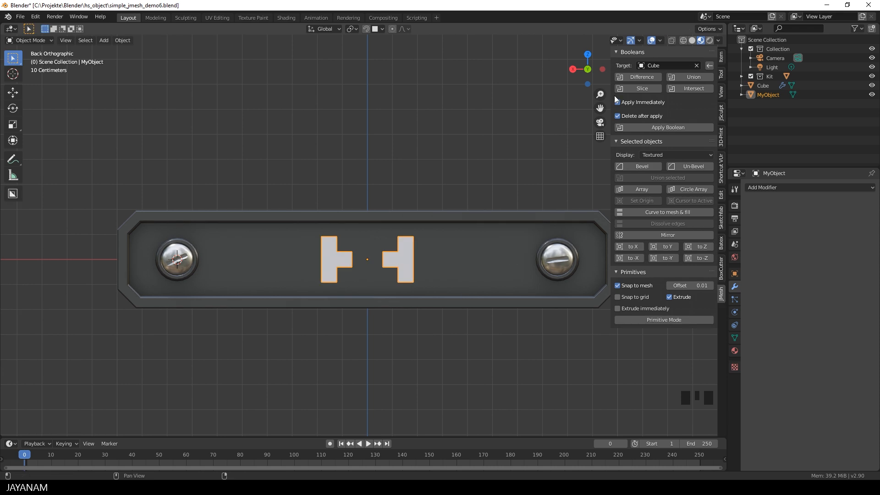
left_click(637, 88)
scroll(413, 359, "down", 2)
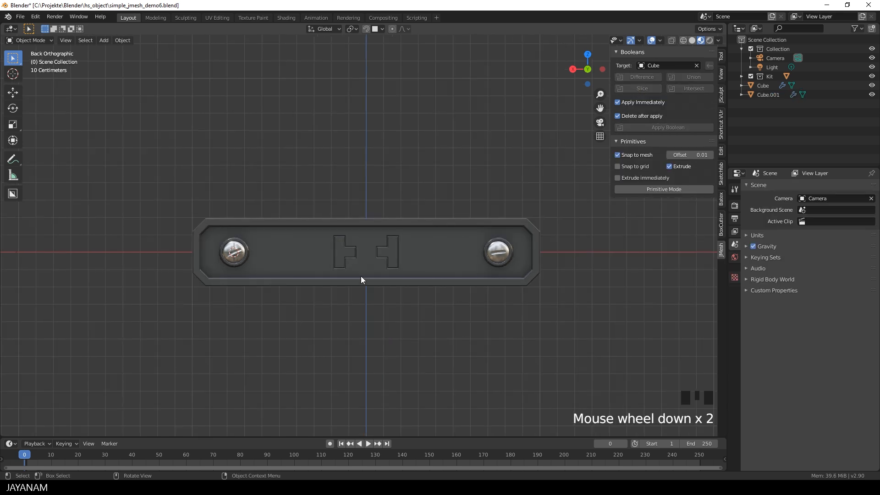
Assign the Metal material to the sliced T-shaped object.
left_click(346, 252)
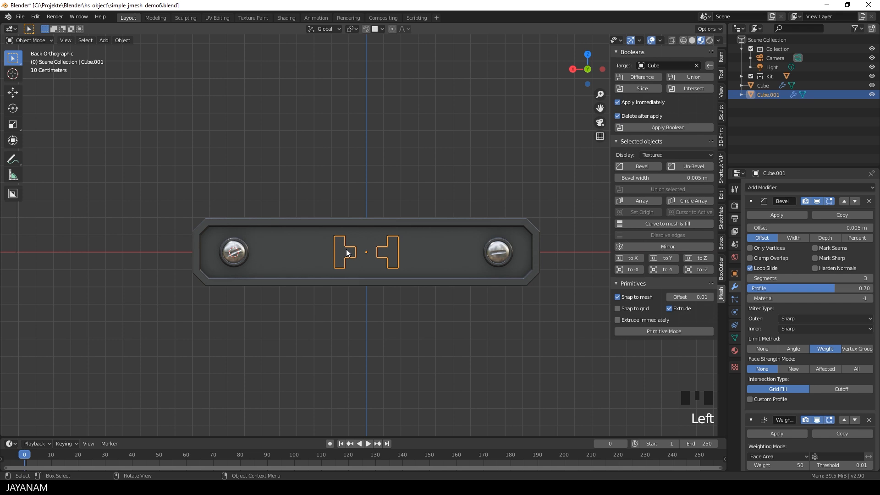
left_click(734, 350)
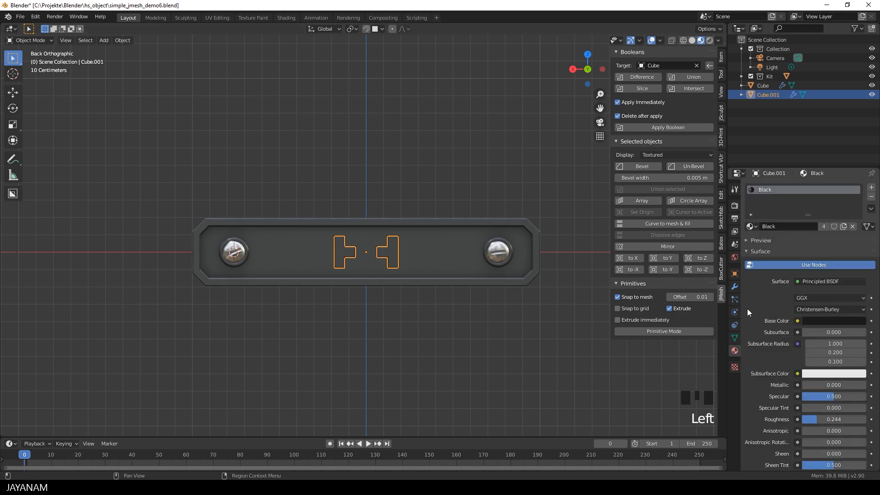
left_click(752, 227)
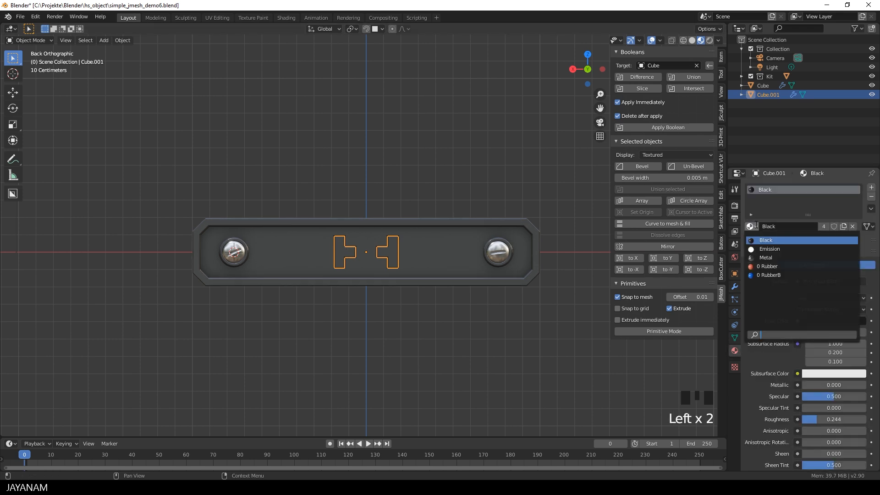
left_click(795, 257)
Dissolve the horizontal edge across the front face of each T shape in Edit Mode and return to Object Mode.
middle_click_drag(572, 275, 515, 268)
scroll(362, 268, "down", 2)
middle_click_drag(362, 269, 280, 257)
scroll(378, 285, "up", 3)
scroll(375, 289, "up", 5)
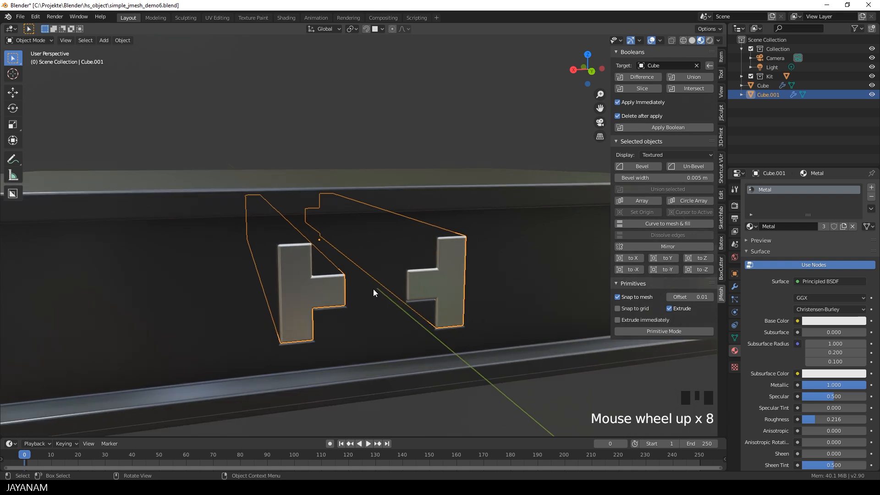
scroll(373, 293, "down", 1)
key("Tab")
left_click(335, 284)
left_click(424, 274, "shift")
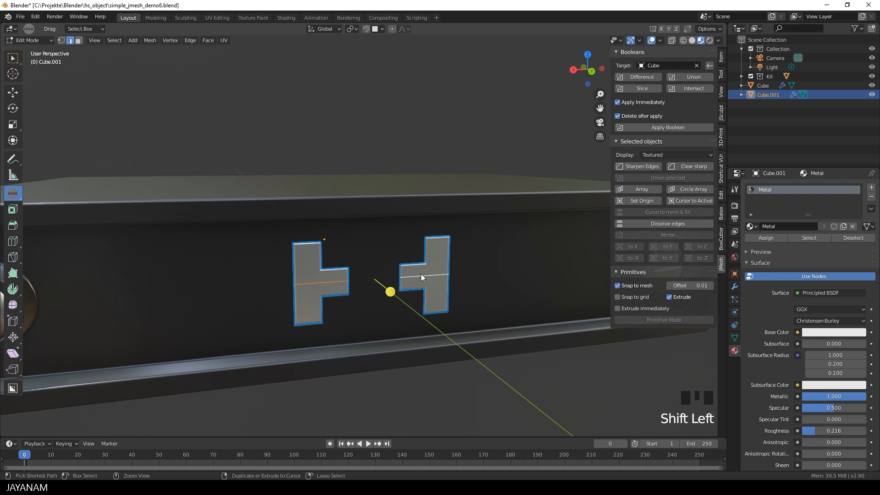
key("ctrl+x")
middle_click_drag(421, 273, 546, 263)
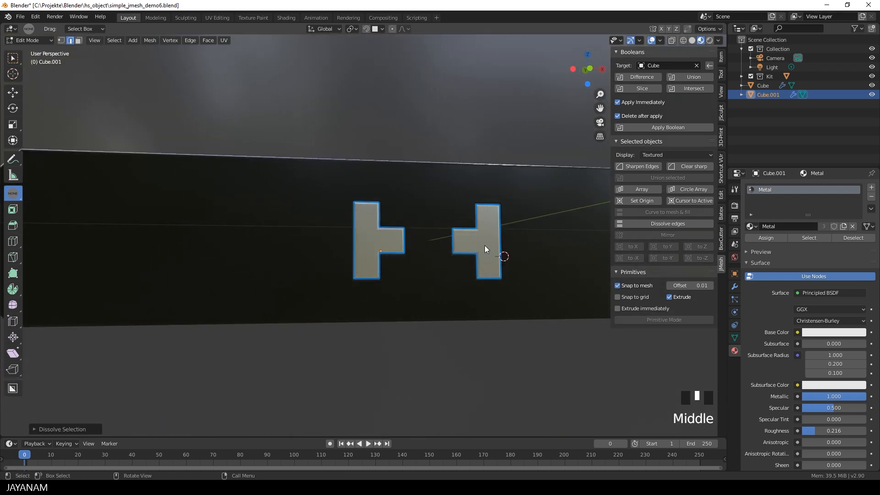
scroll(485, 245, "down", 3)
middle_click_drag(490, 244, 292, 265)
scroll(337, 281, "up", 4)
key("Tab")
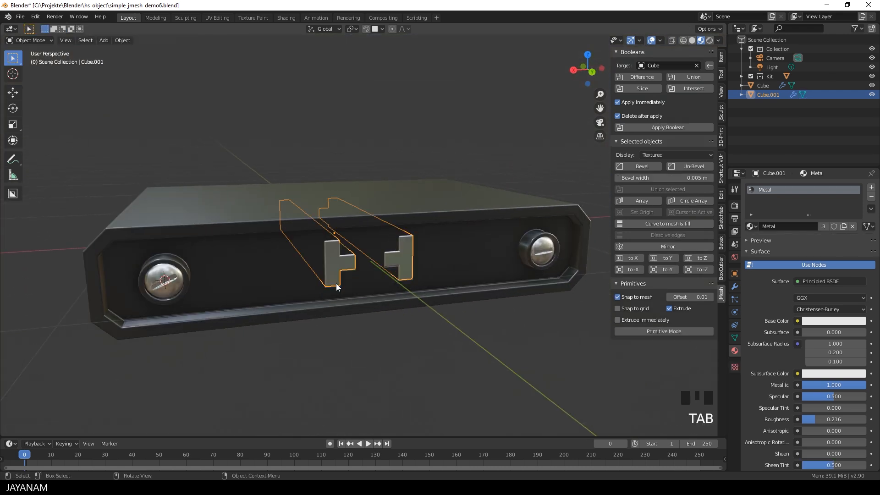
Bevel the vertical front edges at the outer side and stem end of both T shapes by about 0.006 m.
scroll(337, 283, "up", 2)
key("Tab")
middle_click_drag(337, 283, 345, 285)
scroll(344, 284, "up", 1)
key("Tab")
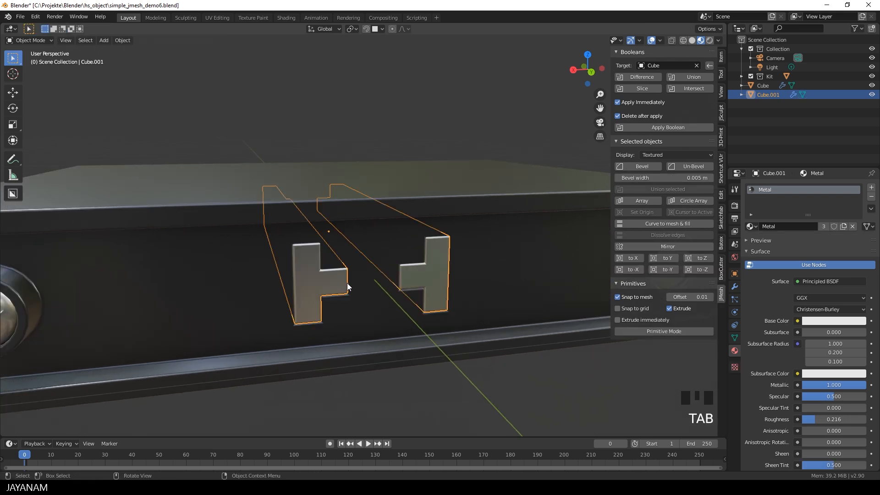
key("Tab")
left_click(347, 283)
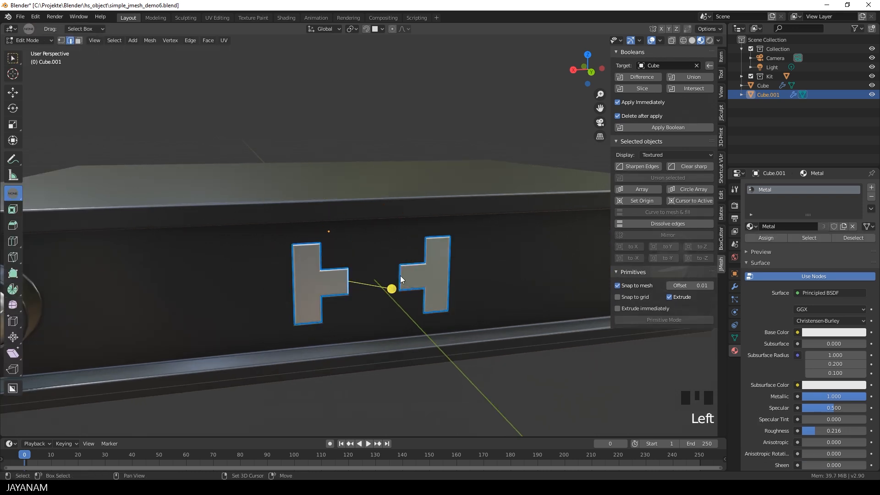
left_click(400, 276, "shift")
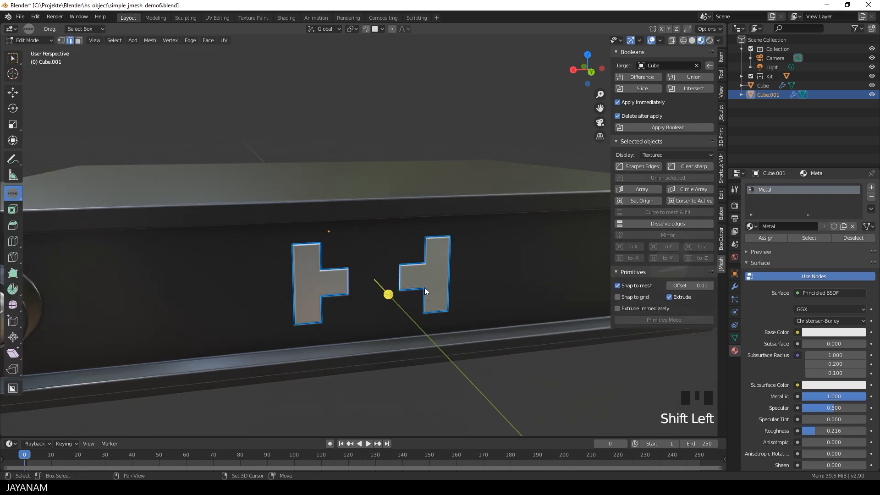
left_click(292, 285, "shift")
left_click(447, 280, "shift")
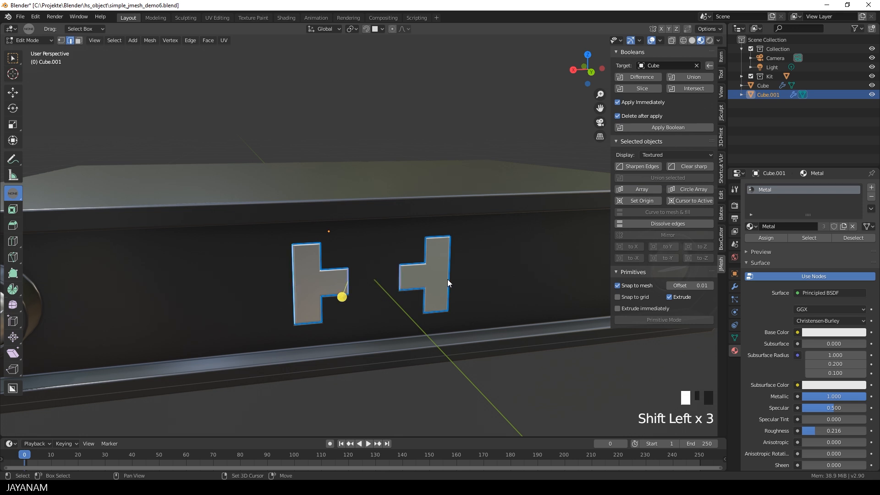
key("ctrl+b")
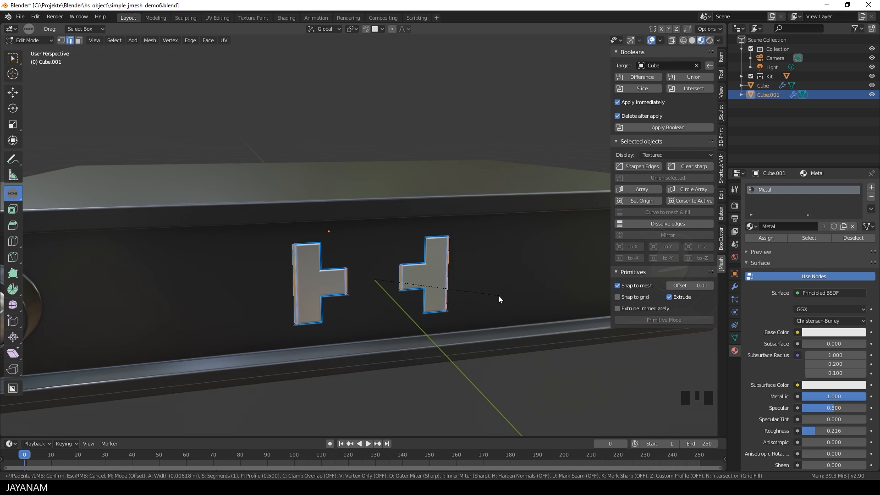
left_click(498, 295)
key("Tab")
key("Tab")
scroll(430, 273, "down", 3)
key("Tab")
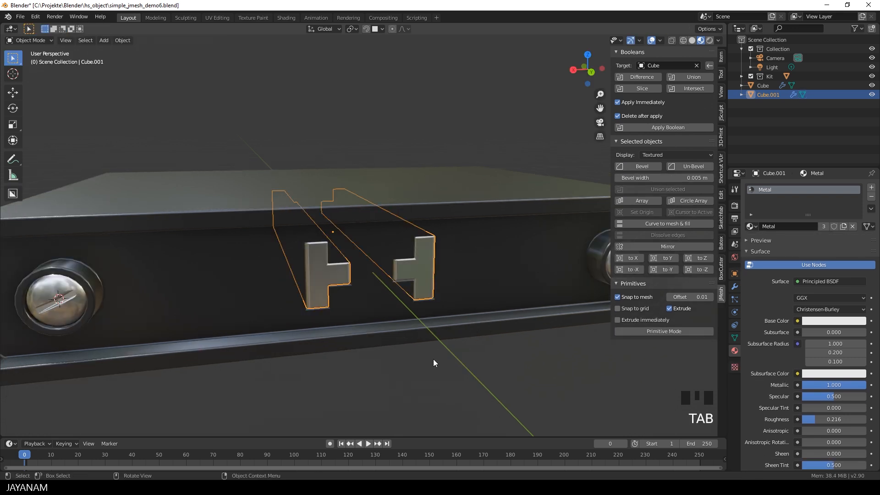
Clear the selection in Object Mode and save the Blender file.
left_click(424, 358)
mouse_move(423, 358)
middle_mouse_down()
mouse_move(388, 361)
mouse_move(414, 363)
middle_mouse_up()
scroll(414, 362, "down", 3)
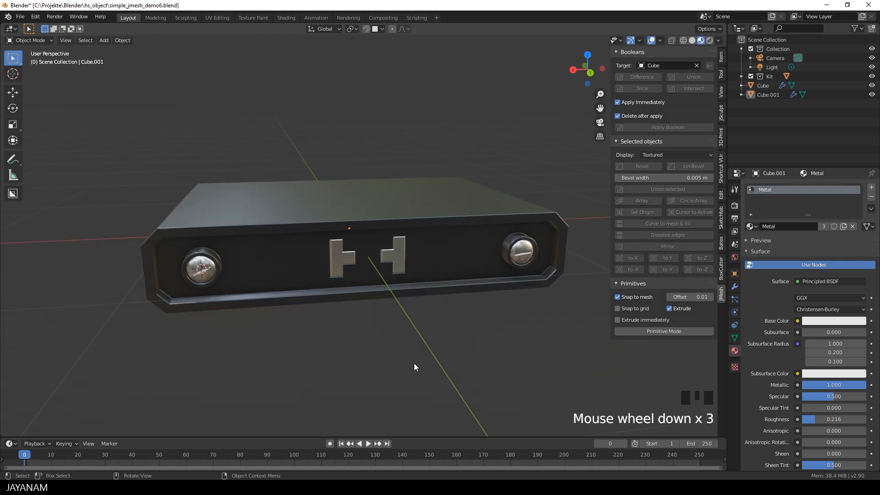
key("ctrl+s")
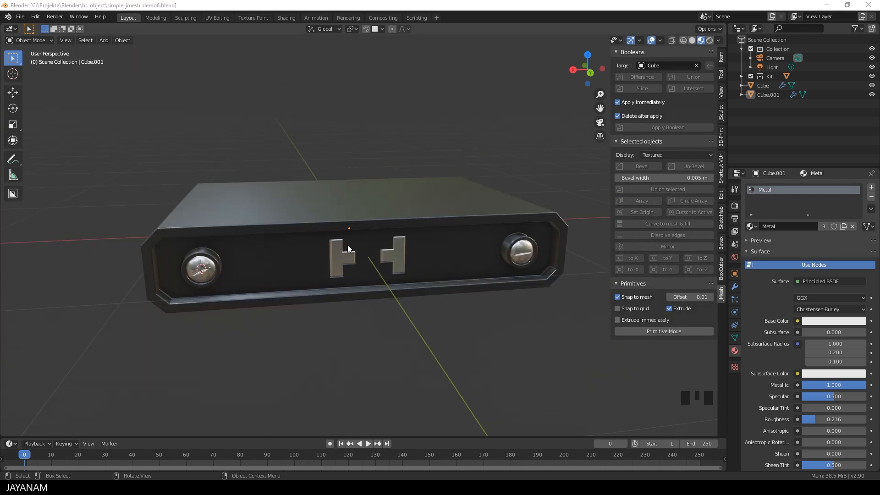
Start Primitive Mode in top view with a Rectangle, operation Slice and mirror X.
middle_click_drag(402, 210, 188, 188)
scroll(387, 284, "down", 2)
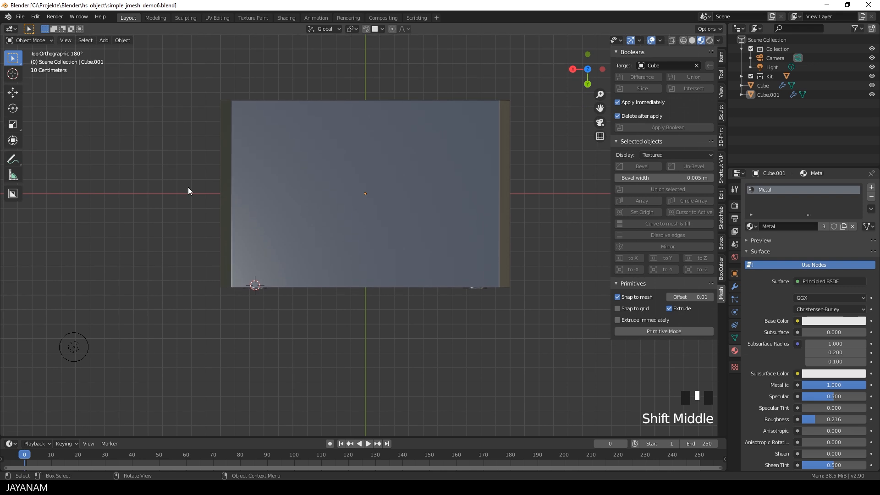
left_click(639, 332)
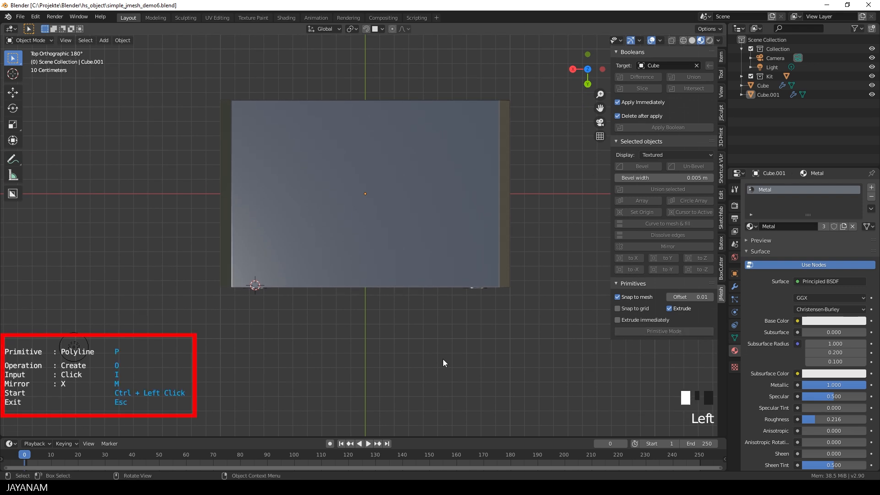
key("p")
key("p")
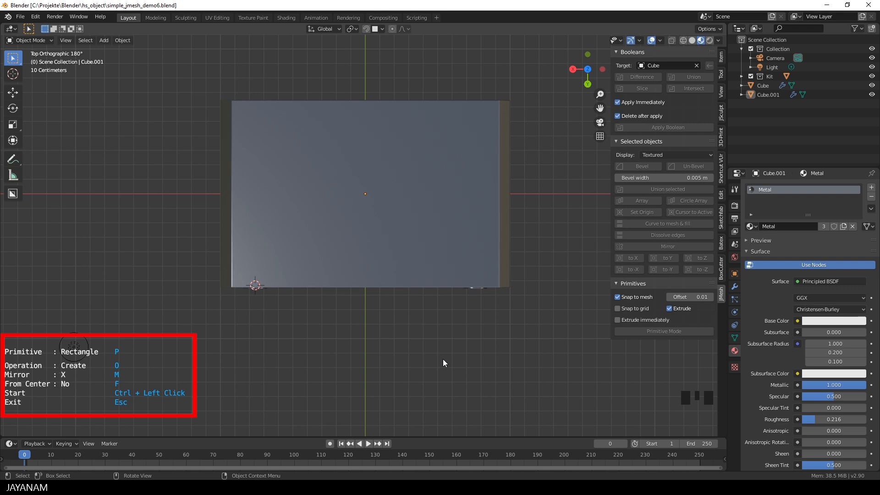
key("o")
key("o")
key("o")
key("o")
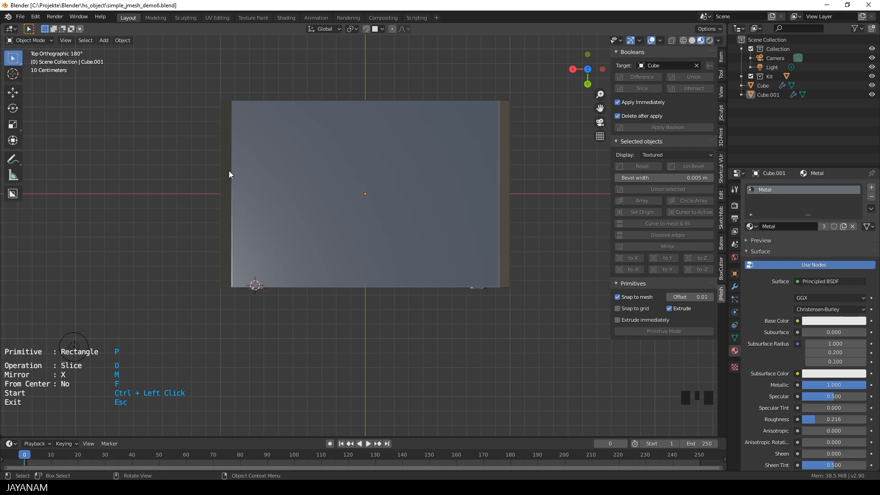
Draw a mirrored rectangle about 0.225 high across the body's side edges near mid-length and adjust its position slightly.
left_click(260, 171, "ctrl")
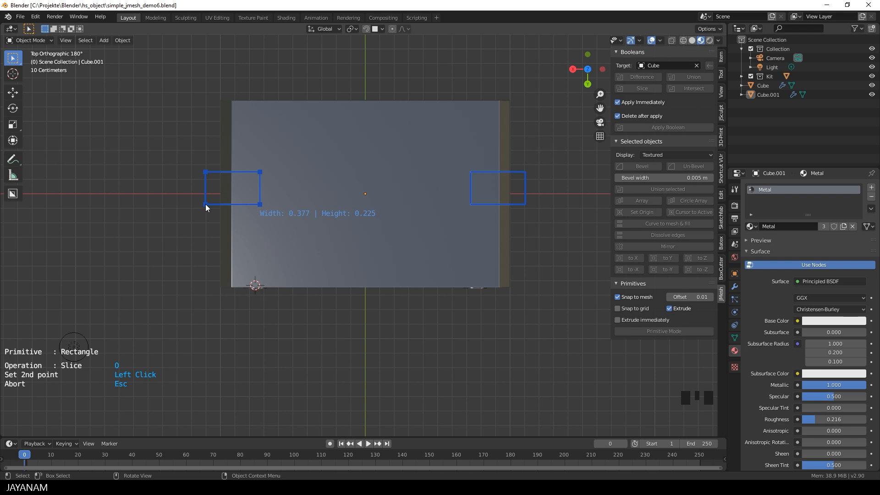
left_click(199, 206)
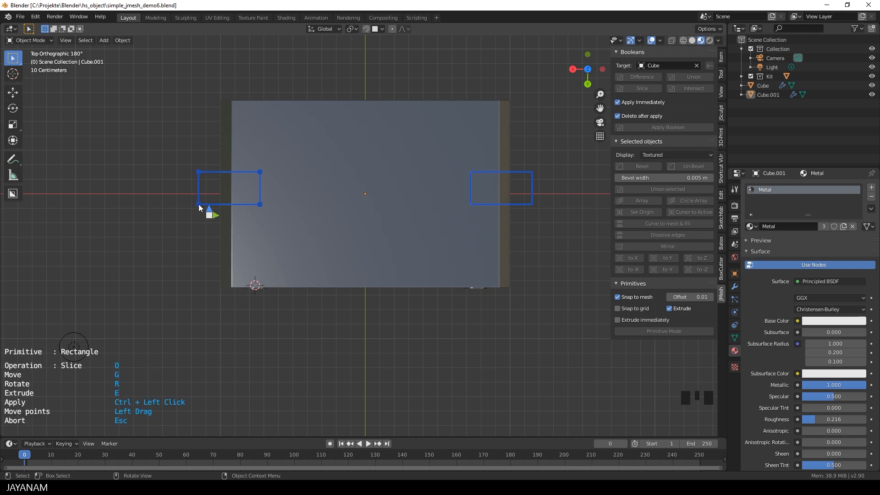
mouse_move(216, 215)
left_mouse_down()
mouse_move(226, 215)
mouse_move(219, 213)
left_mouse_up()
Extrude the mirrored rectangles downward to about half the body's height and apply the slice to the Cube.
middle_click_drag(303, 262, 349, 199)
middle_click_drag(307, 271, 350, 251)
key("e")
left_click(309, 268)
scroll(367, 254, "up", 3)
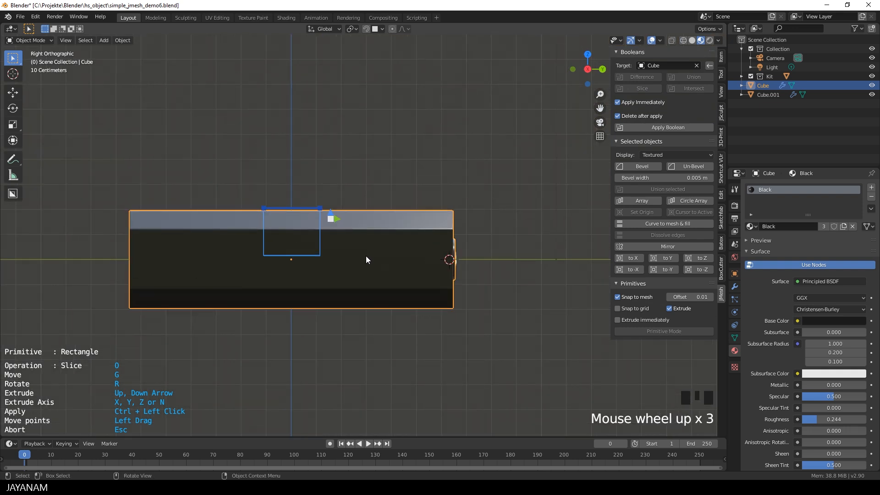
left_click(361, 238)
scroll(361, 239, "down", 3)
middle_click_drag(413, 188, 293, 161)
left_click(278, 161, "ctrl")
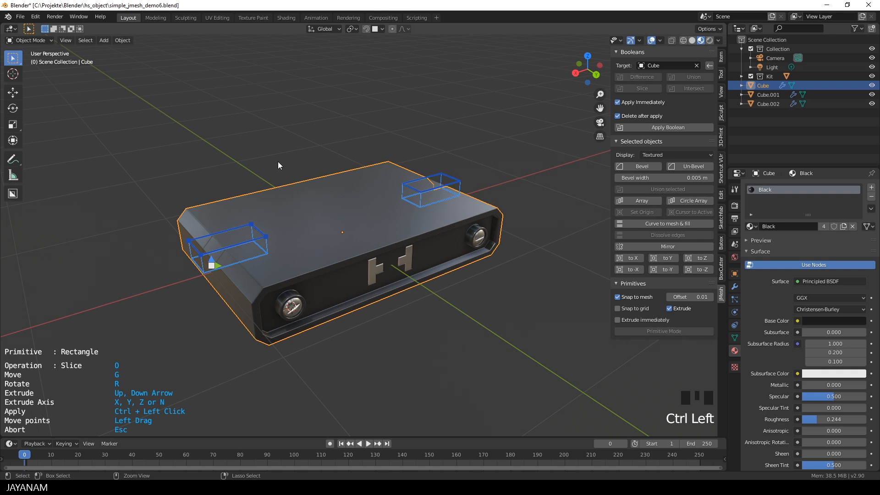
Assign the Metal material to the sliced side blocks of the body.
key("Escape")
middle_click_drag(338, 198, 305, 242)
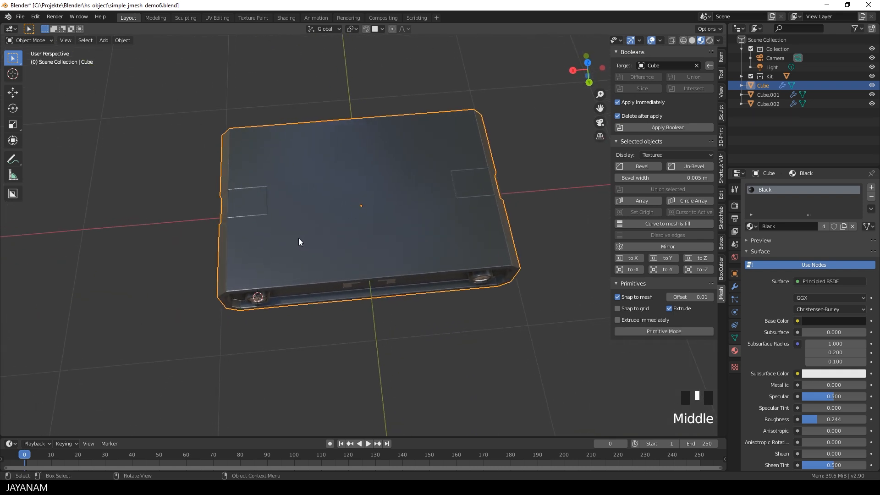
left_click(256, 209)
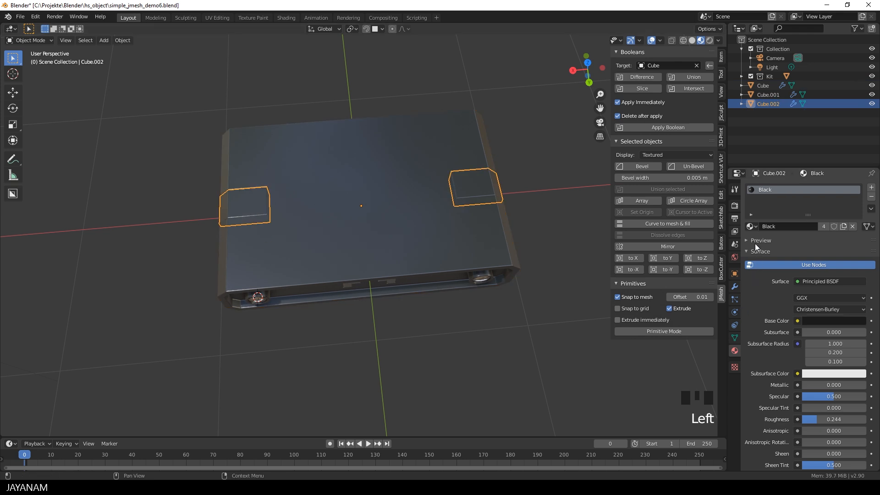
left_click(750, 226)
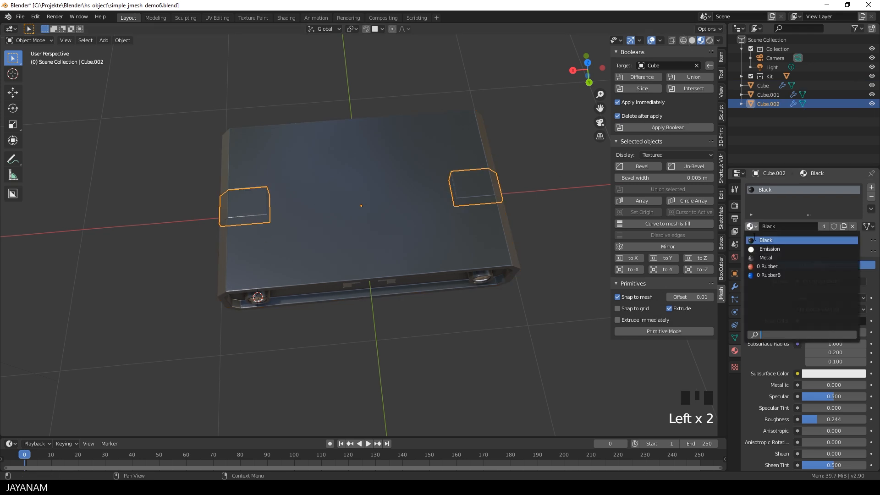
left_click(765, 257)
Bevel the inner top edges of both metal side blocks by about 0.023 m in Edit Mode and return to Object Mode.
middle_click_drag(450, 246, 398, 218)
scroll(294, 227, "up", 2)
key("Tab")
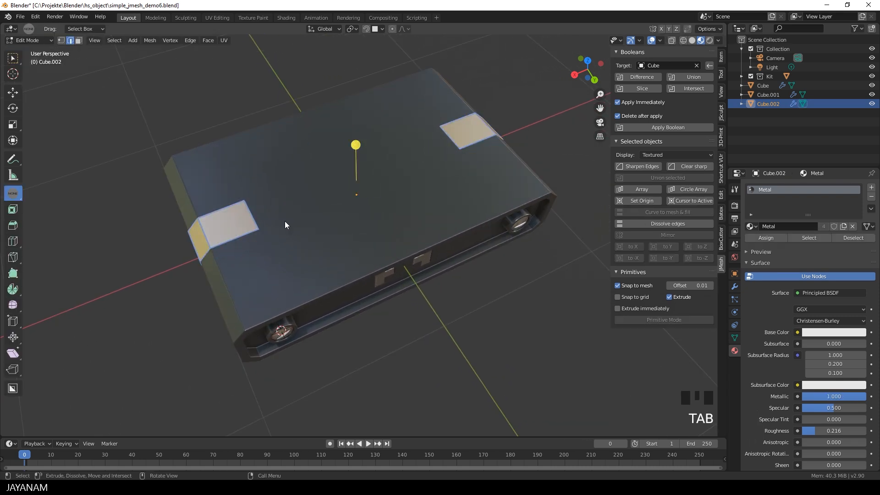
left_click(252, 219)
left_click(451, 141, "shift")
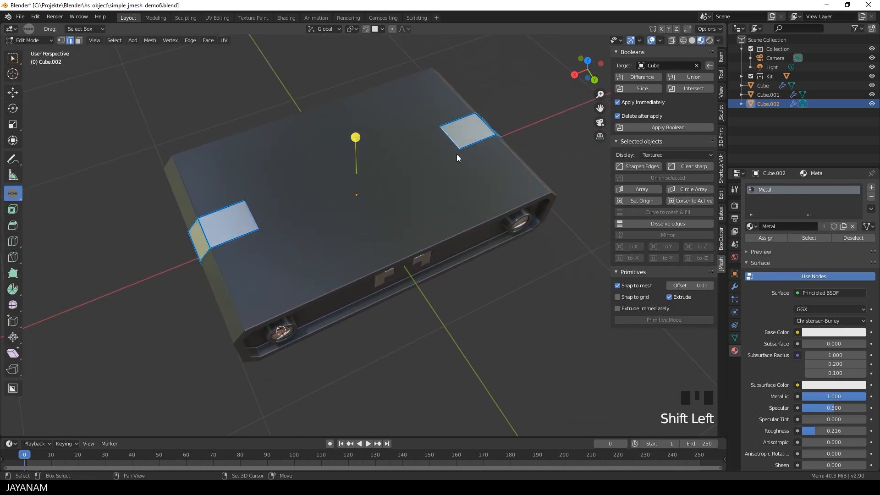
key("ctrl+b")
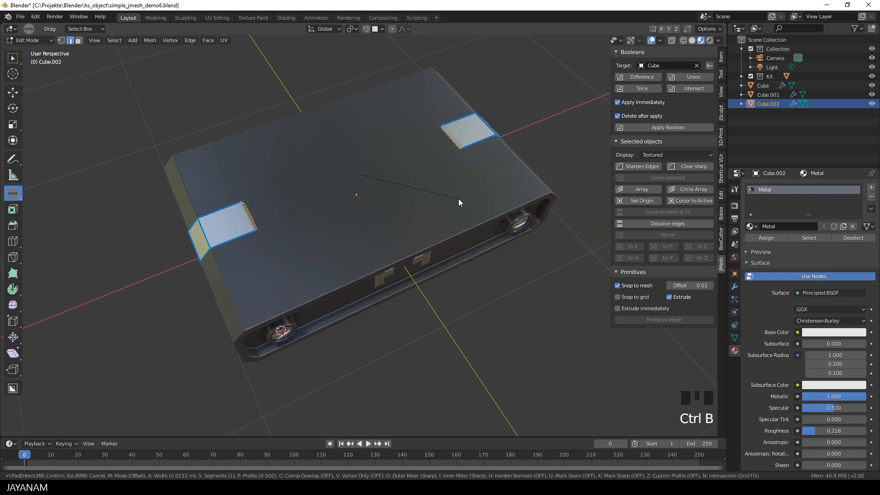
left_click(457, 199)
key("Tab")
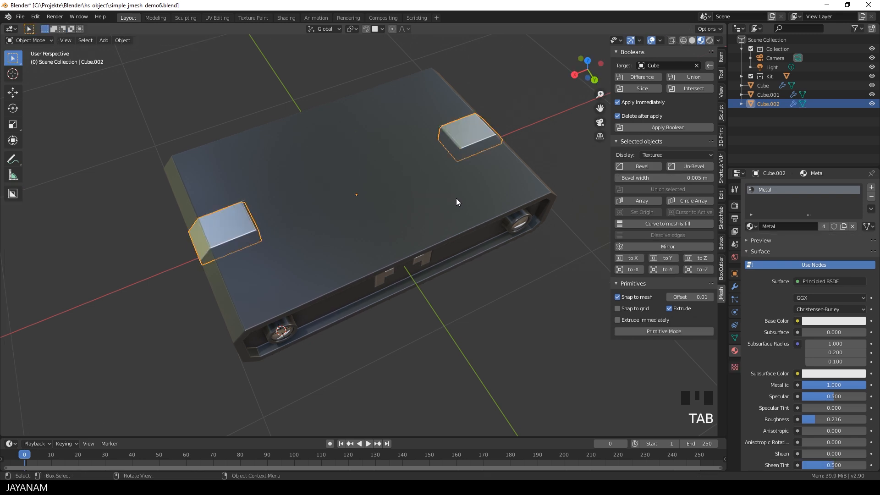
Start Primitive Mode in top view for the side blocks with a Circle, operation Difference and mirror X.
scroll(456, 197, "down", 3)
middle_click_drag(449, 197, 408, 210)
scroll(341, 222, "up", 3)
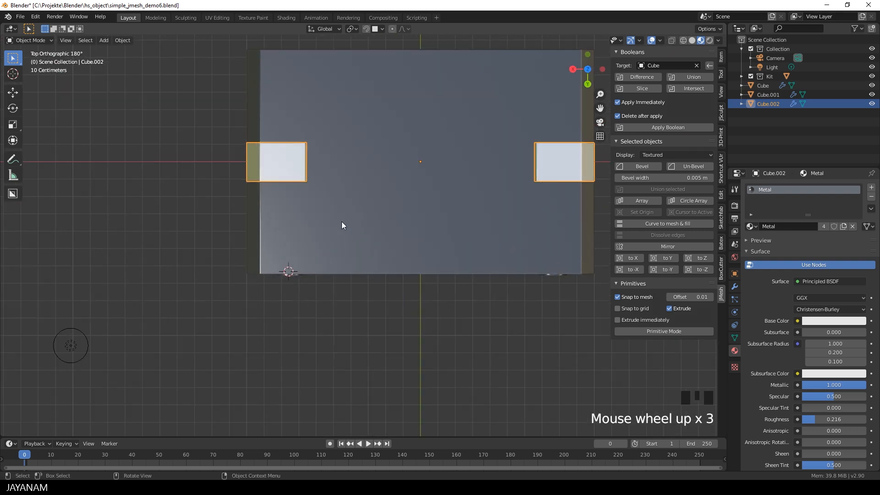
left_click(663, 331)
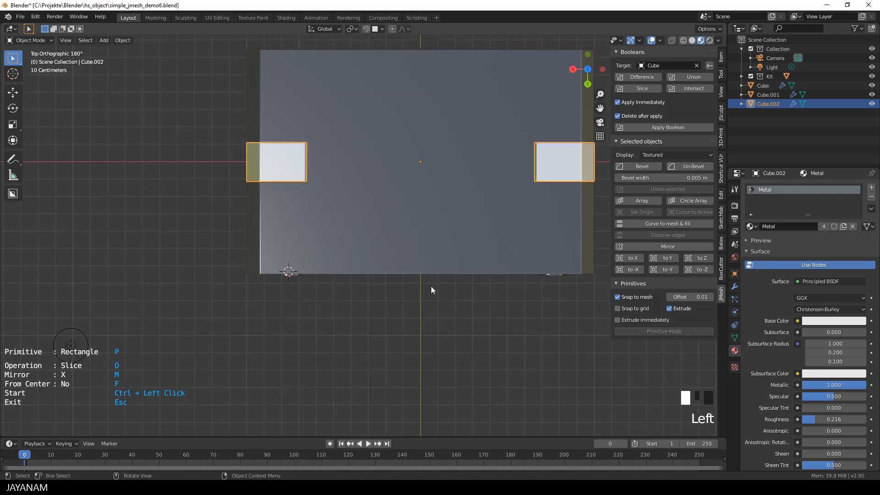
key("p")
key("p")
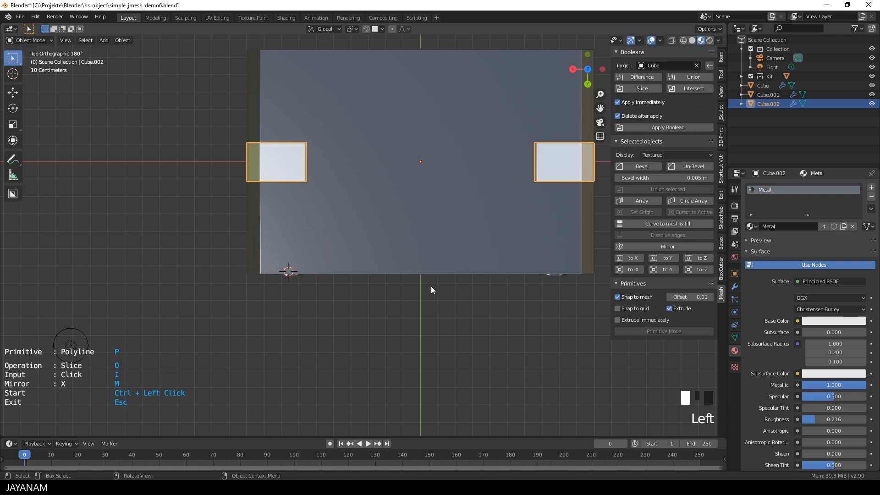
key("o")
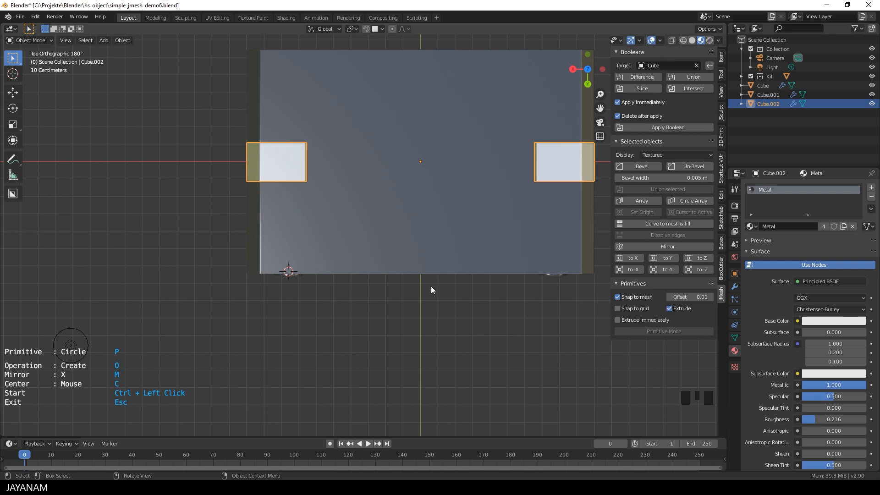
key("o")
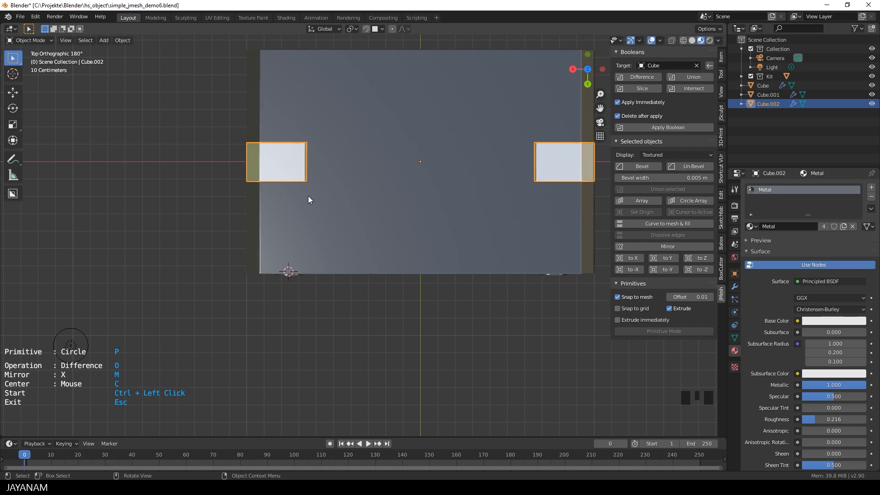
Draw a grid-snapped mirrored circle on the side blocks' top faces, disable grid snapping and scale the circle to a radius of about 0.036.
scroll(281, 178, "up", 1)
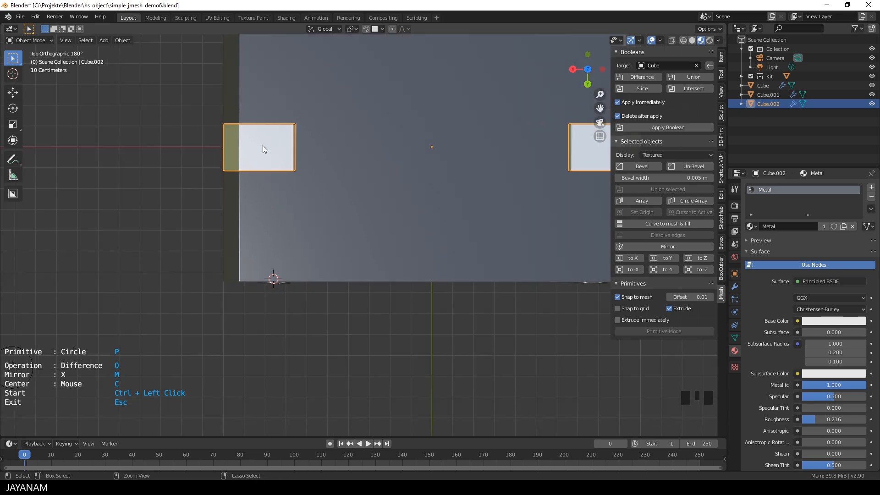
left_click(617, 309)
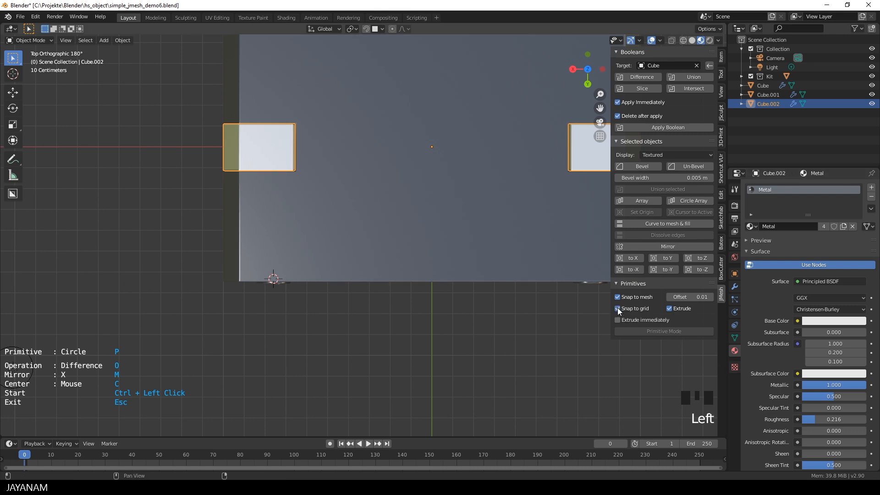
left_click(266, 147, "ctrl")
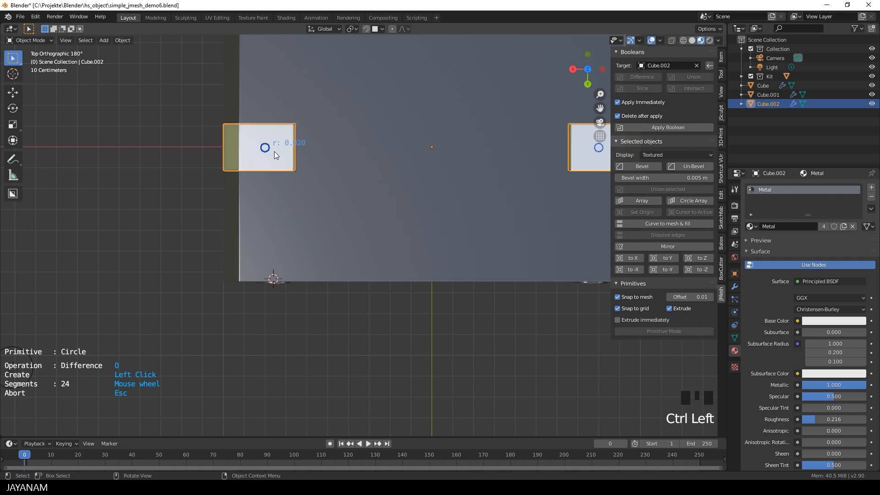
left_click(277, 156)
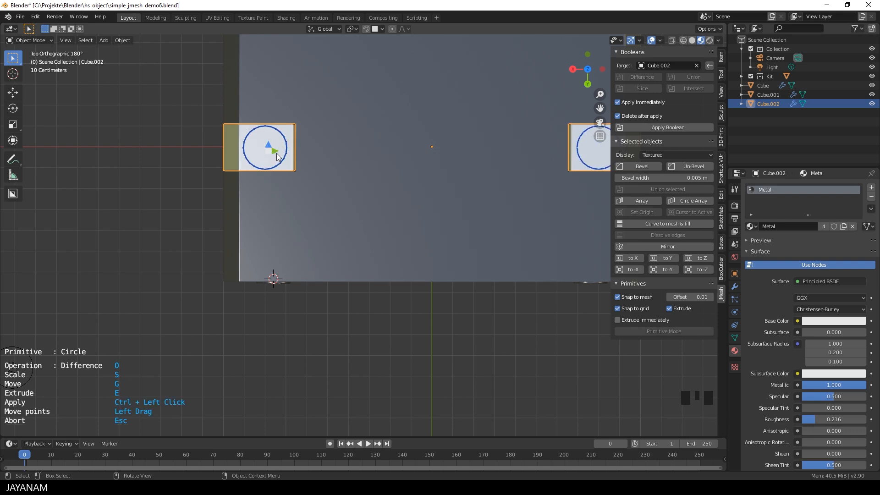
left_click(617, 307)
key("s")
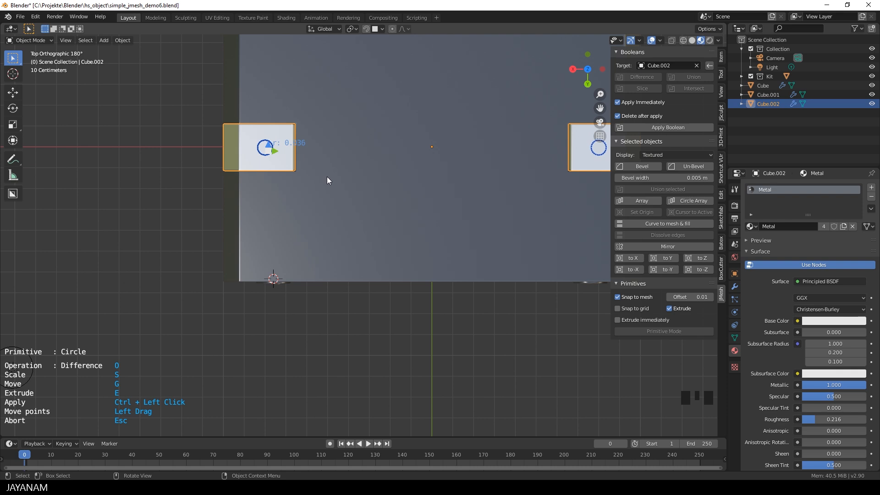
left_click(326, 177)
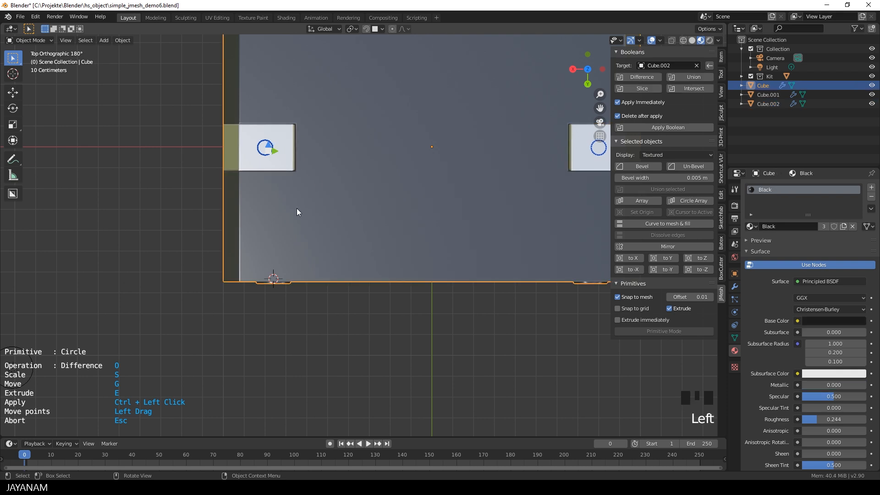
Apply the circle difference to cut a round hole into each metal side block and save the Blender file.
middle_click_drag(296, 208, 312, 180)
scroll(293, 176, "up", 3)
left_click(251, 153, "ctrl")
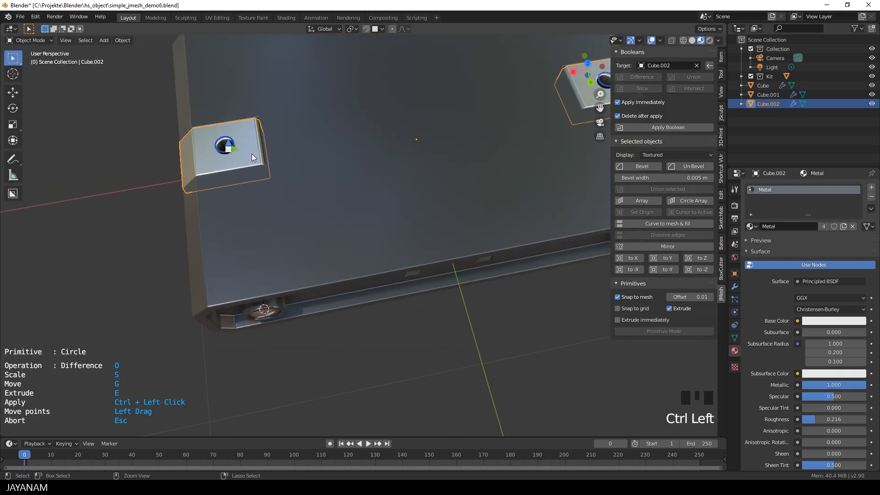
key("backslash")
left_click(266, 150, "ctrl")
middle_click_drag(266, 150, 330, 157)
scroll(346, 193, "down", 3)
scroll(346, 194, "down", 2)
mouse_move(383, 235)
middle_mouse_down()
mouse_move(352, 192)
mouse_move(386, 229)
middle_mouse_up()
scroll(389, 236, "up", 2)
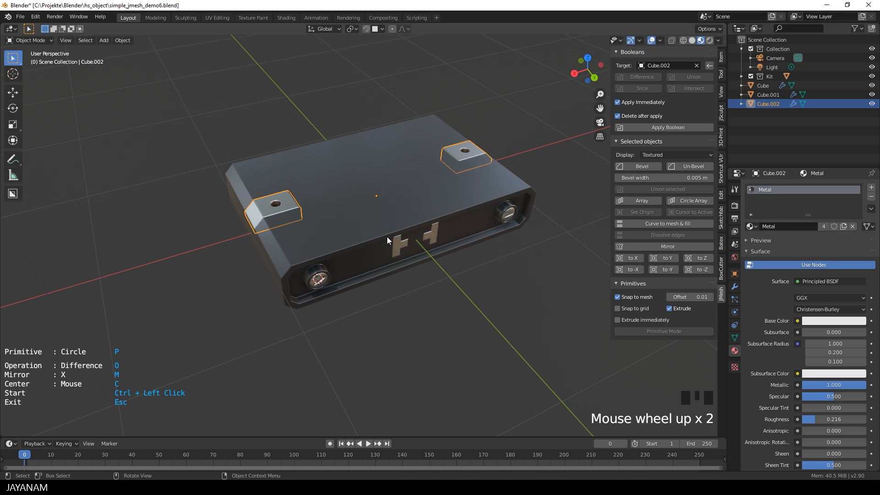
key("ctrl+s")
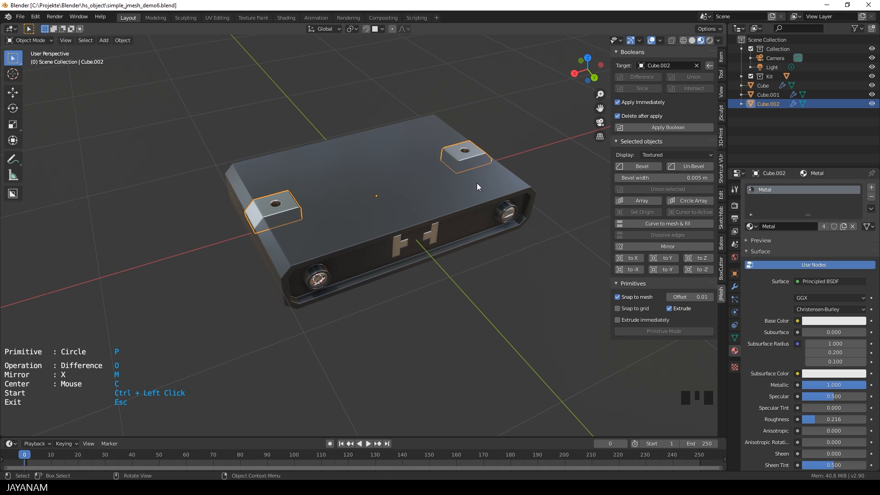
Set the primitive in top view to Rectangle with operation Difference, mirror Y and From Center on.
middle_click_drag(474, 170, 446, 223)
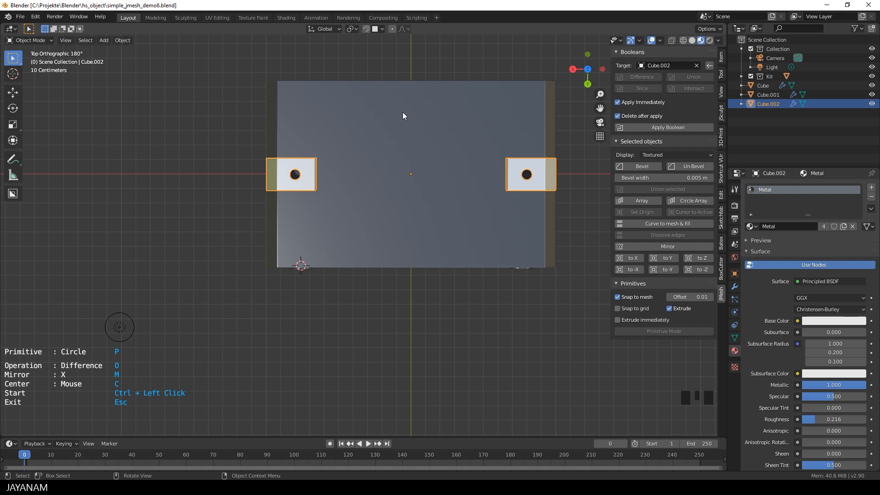
key("p")
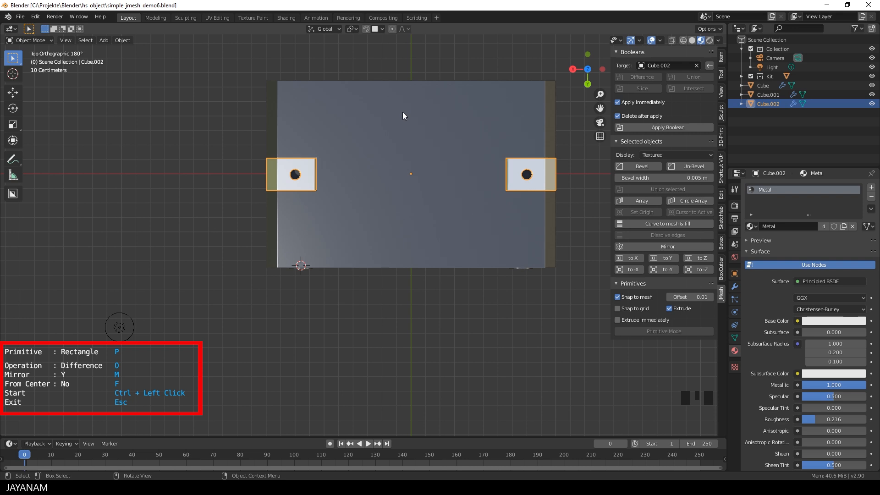
key("f")
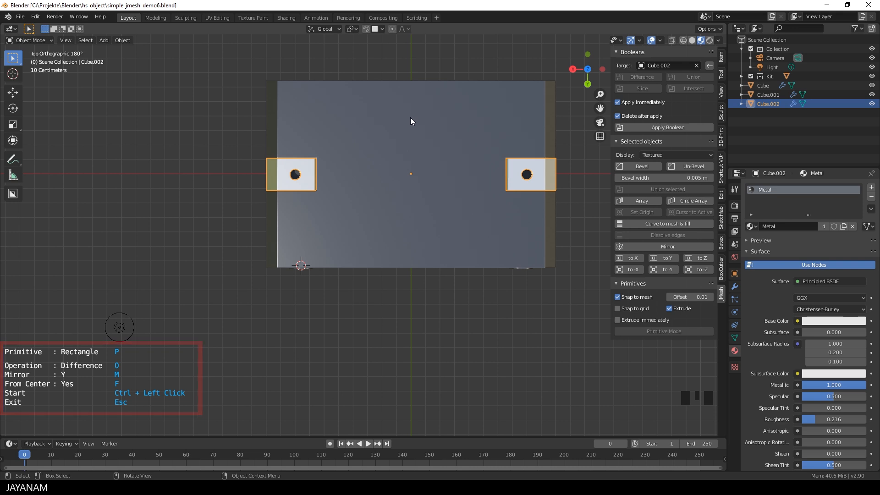
Draw a centred, grid-snapped mirrored rectangle about 40% of the body's width on its top, disable grid snapping and move it slightly inward.
left_click(618, 308)
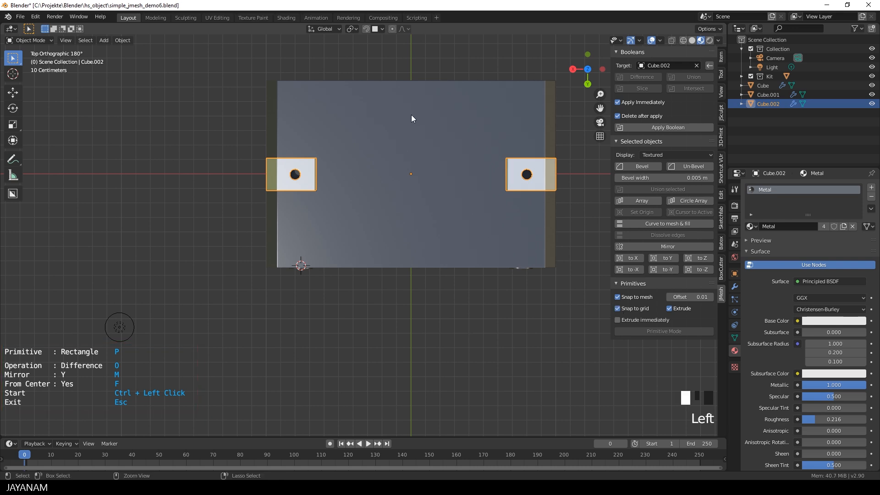
left_click(411, 115, "ctrl")
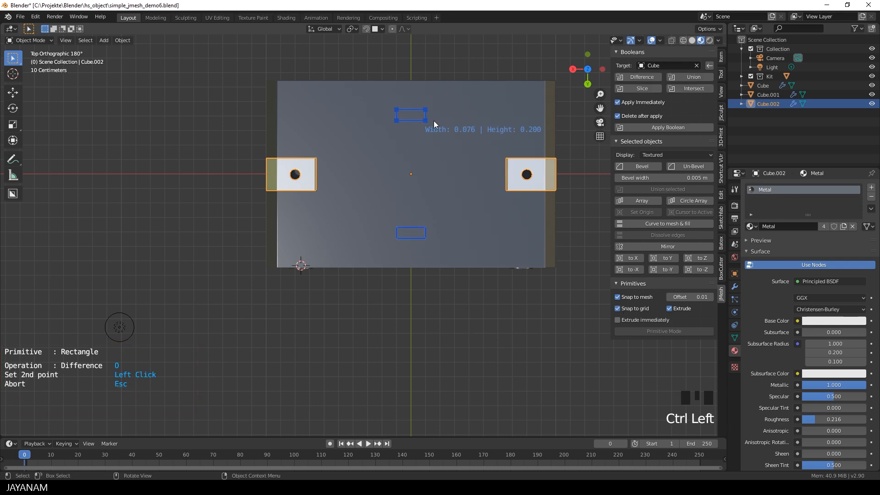
left_click(463, 136)
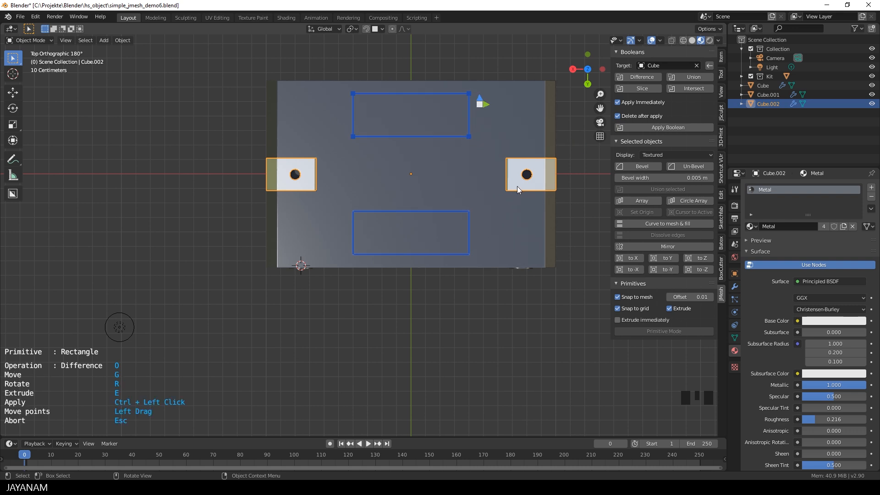
left_click(618, 309)
left_click_drag(478, 96, 479, 99)
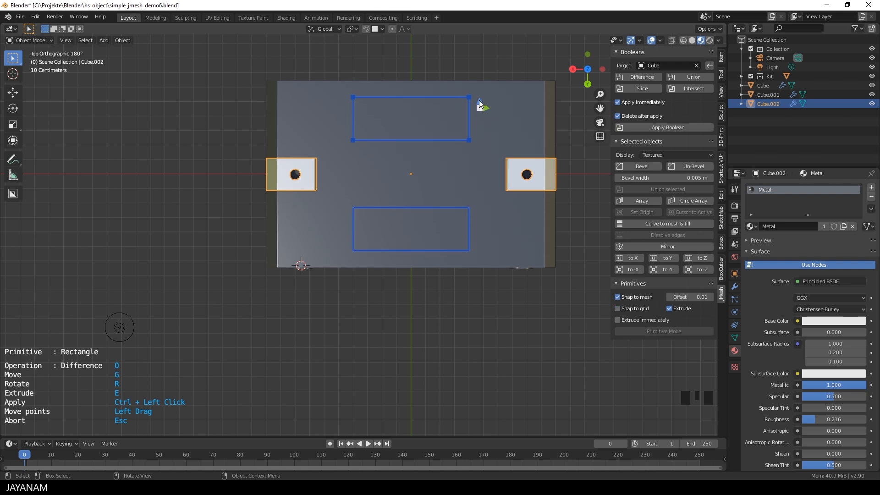
Extrude the mirrored rectangles a short distance down into the body and apply the difference to the Cube.
middle_click_drag(501, 191, 476, 159)
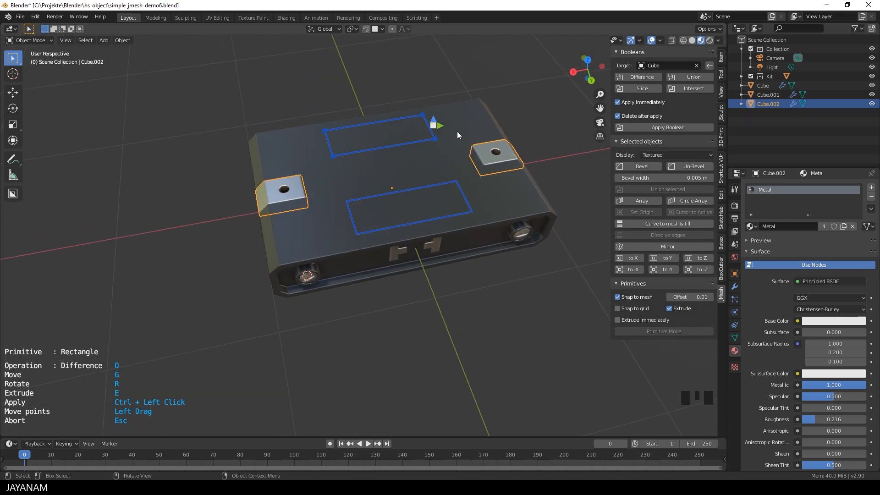
key("e")
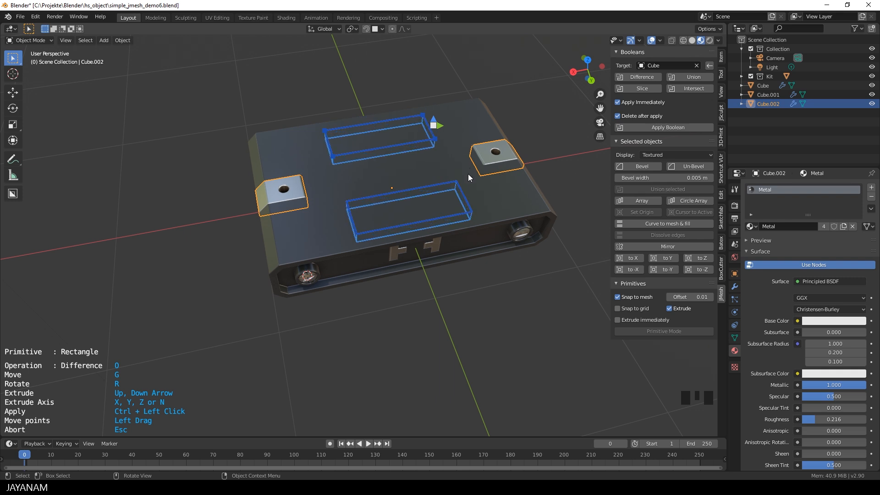
left_click(467, 182)
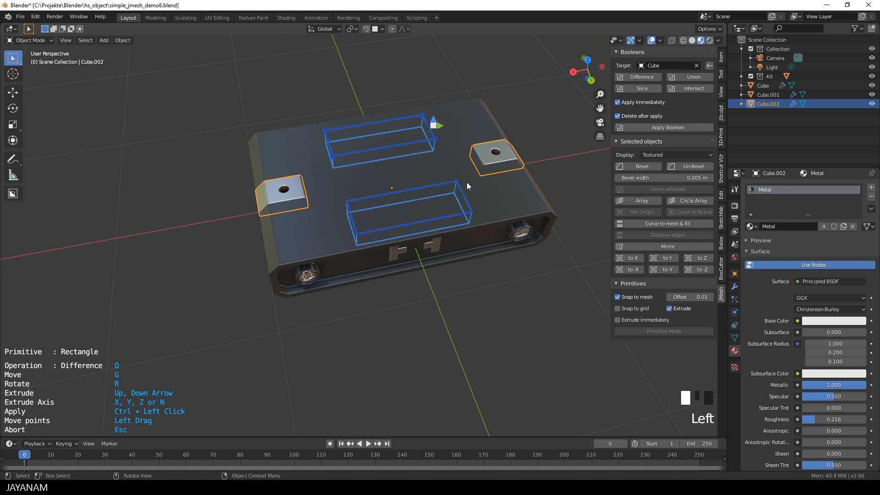
left_click(458, 160, "ctrl")
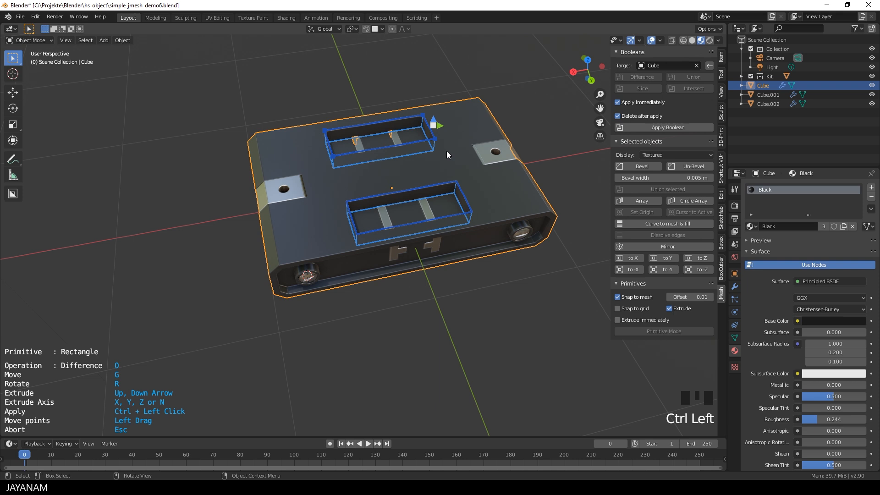
key("Escape")
Lower the six Cube faces between the strips in both pocket floors by about 0.1 m along Z in Edit Mode.
middle_click_drag(441, 147, 457, 165)
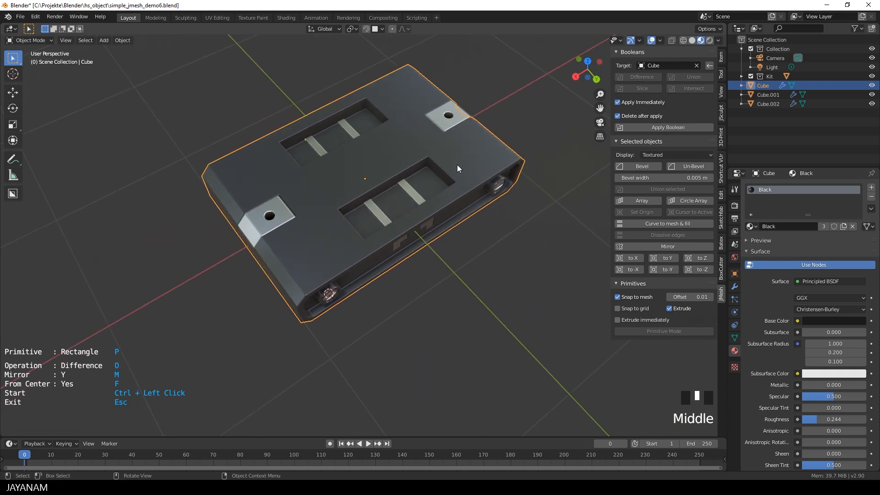
key("Tab")
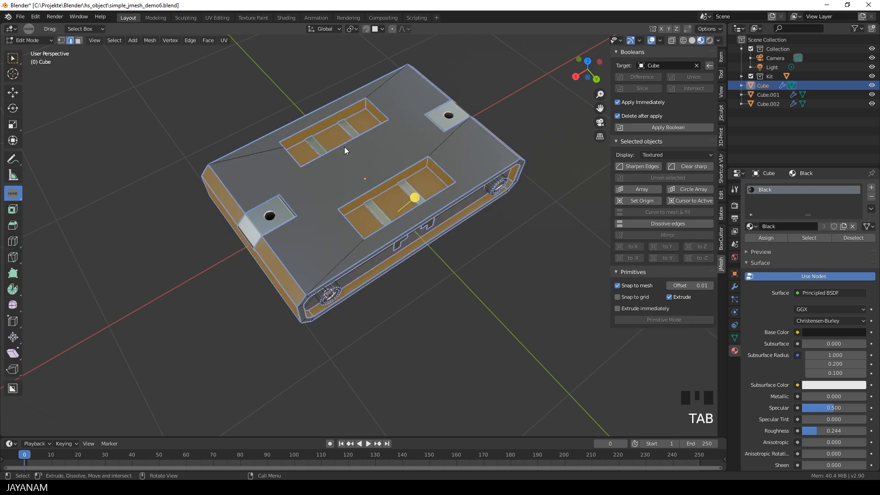
left_click(311, 148)
left_click(230, 119)
left_click(300, 151)
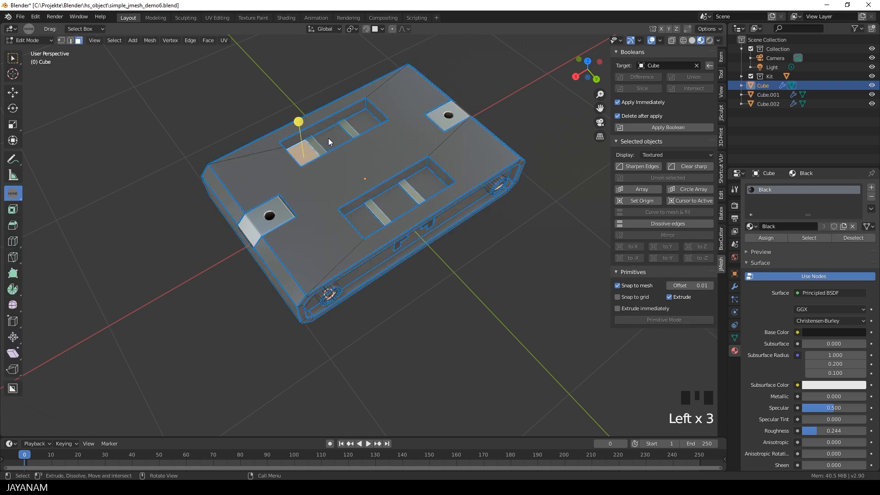
left_click(332, 136, "shift")
left_click(361, 127, "shift")
left_click(395, 207, "shift")
left_click(358, 224, "shift")
left_click(431, 181, "shift")
middle_click_drag(412, 197, 433, 179)
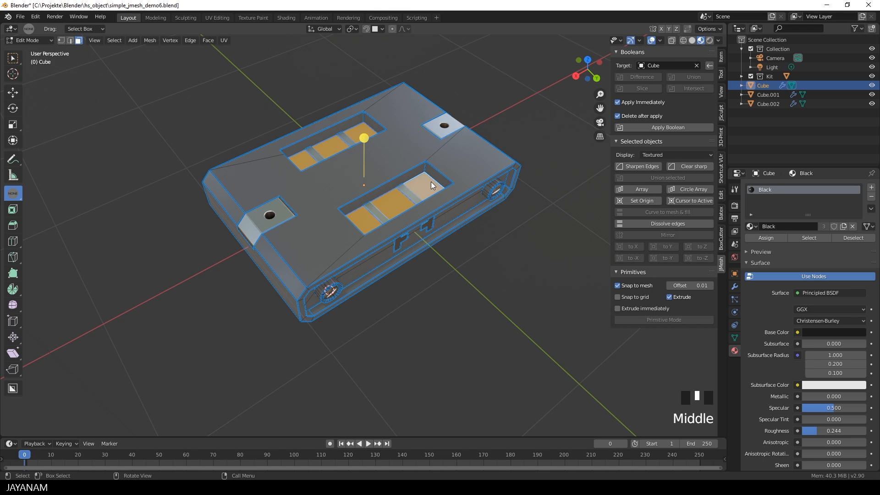
key("g")
key("z")
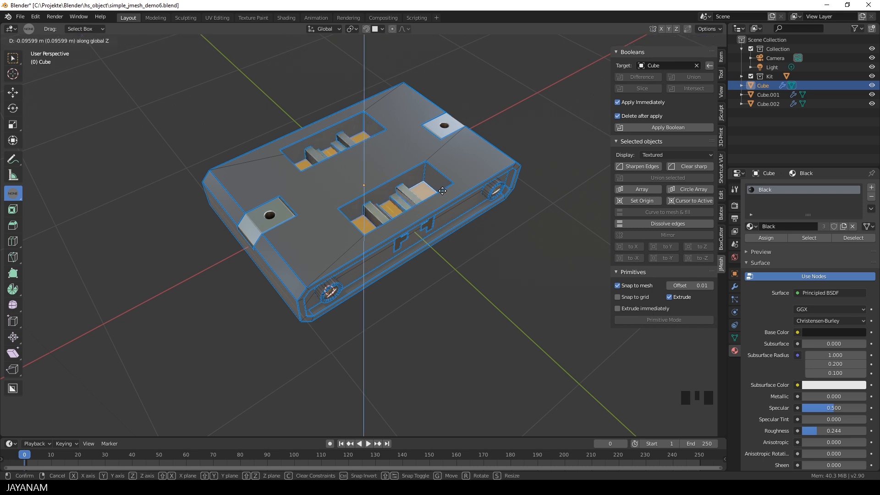
left_click(446, 193)
key("Tab")
middle_click_drag(465, 199, 381, 219)
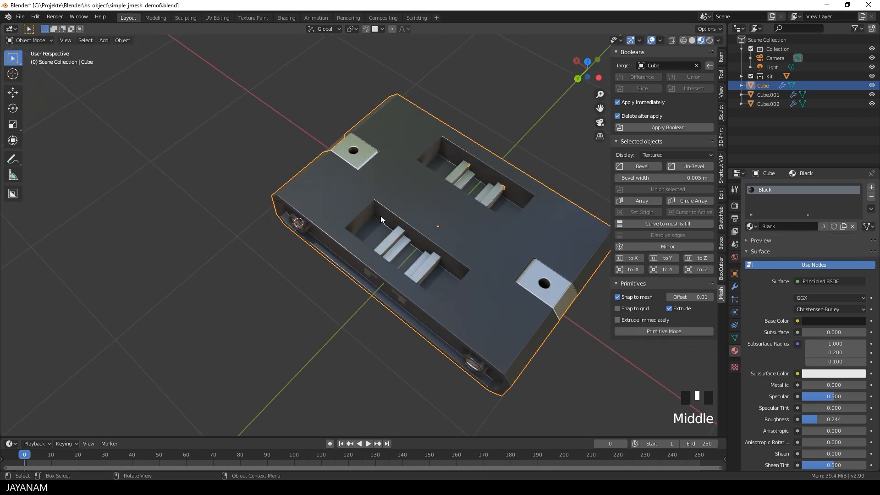
middle_click_drag(325, 251, 405, 229)
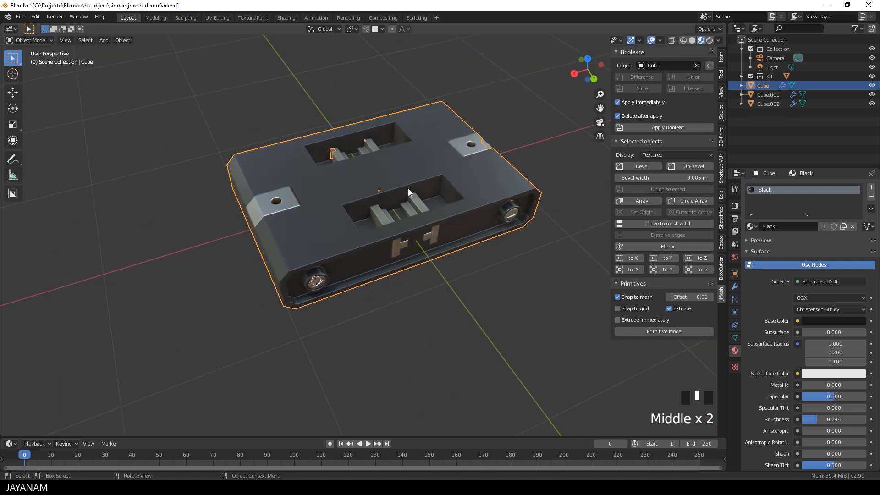
Clear the object selection in Object Mode and save the Blender file.
scroll(408, 188, "up", 2)
key("Tab")
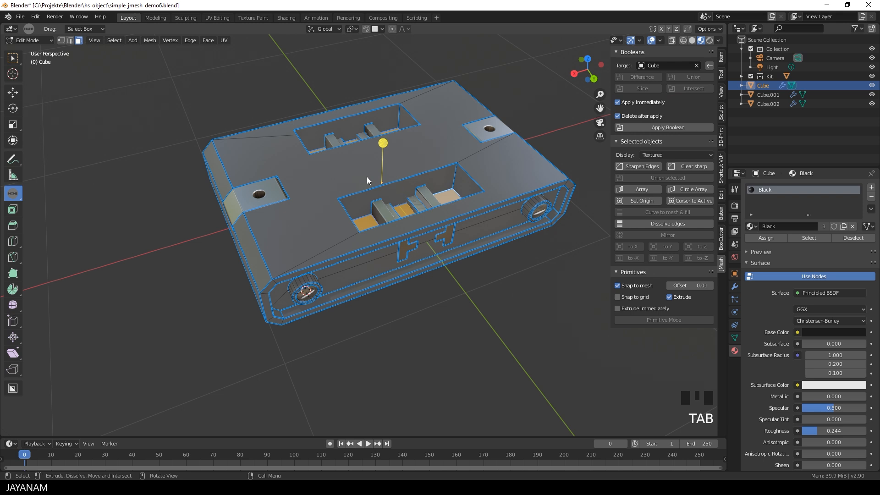
key("Tab")
left_click(317, 177)
left_click(377, 211)
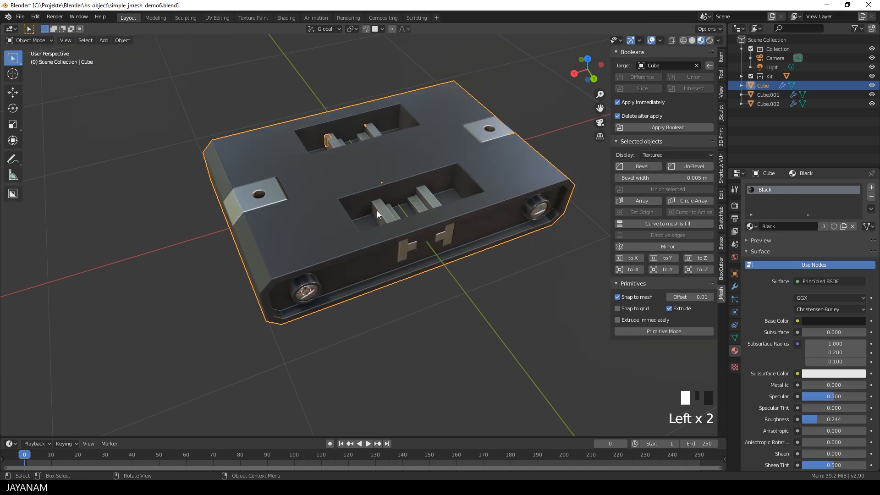
left_click(518, 90)
scroll(518, 96, "down", 1)
middle_click_drag(520, 96, 488, 155)
key("ctrl+s")
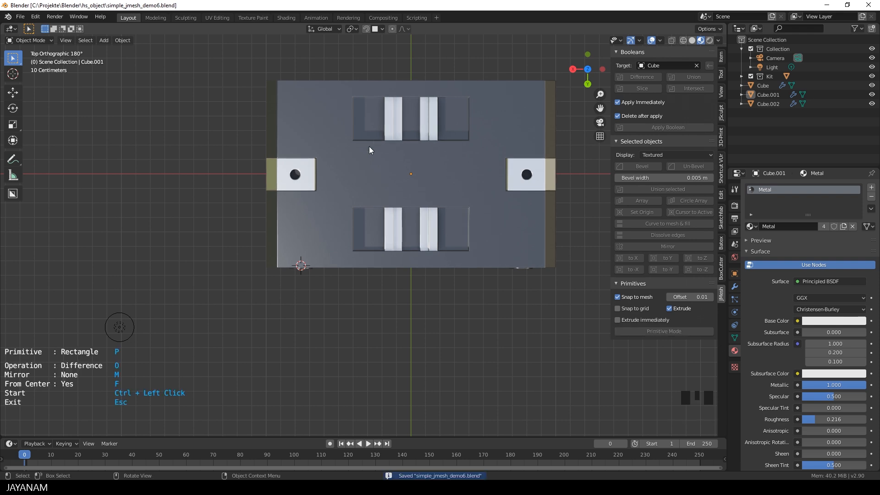
Draw a centred Difference rectangle of about 0.59 by 0.025 with mirror X, linking the two pockets lengthwise.
key("m")
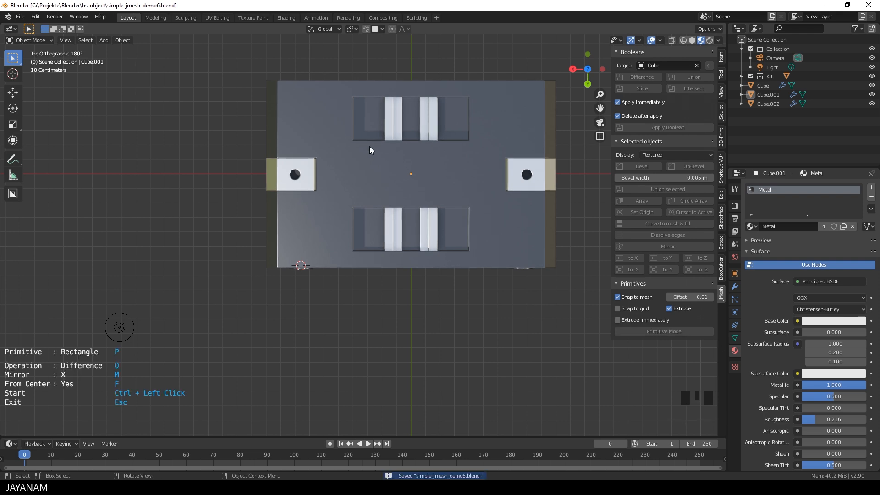
left_click(370, 173, "ctrl")
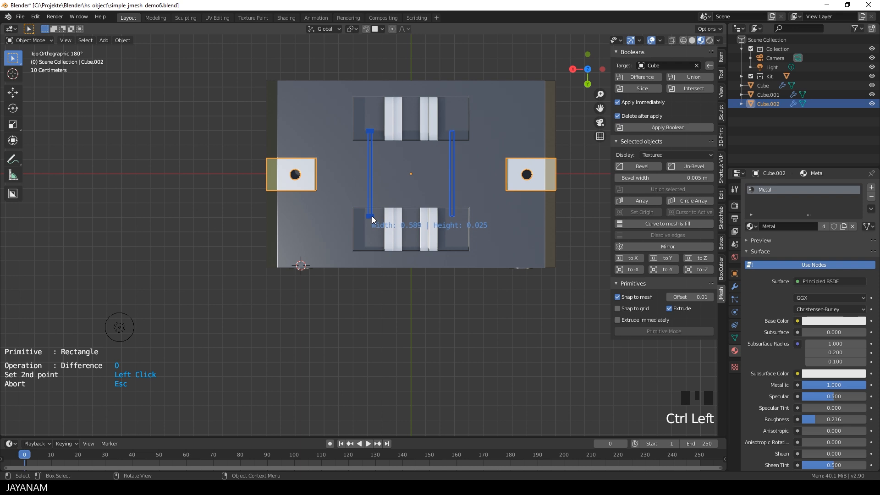
left_click(372, 215)
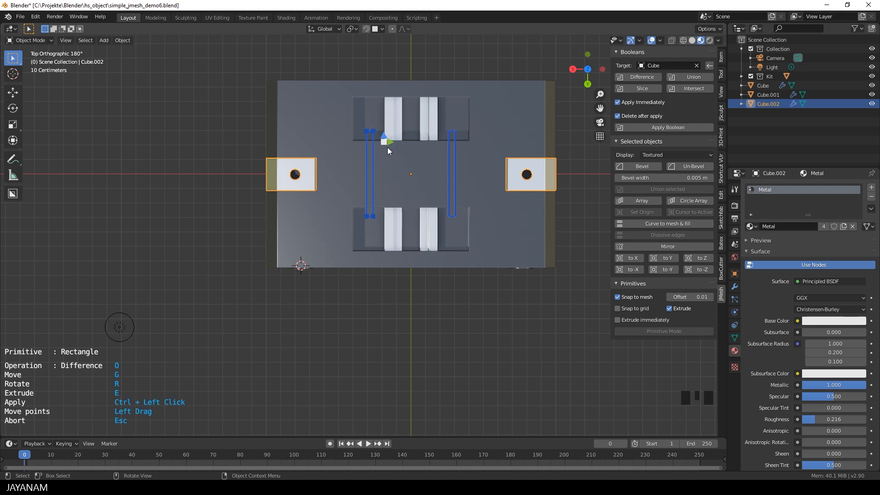
middle_click_drag(389, 143, 463, 159)
Extrude the mirrored narrow rectangles a short distance into the body and cut them from the Cube as side slots.
key("e")
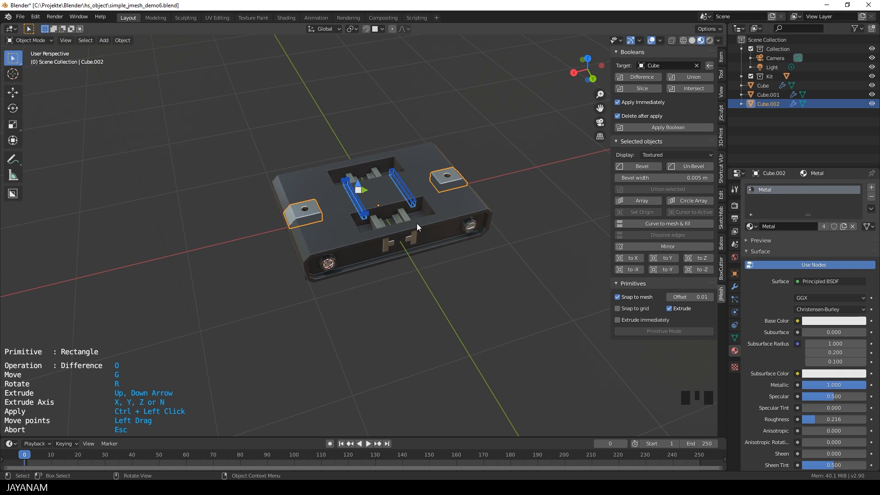
left_click(416, 224)
scroll(388, 197, "up", 4)
middle_click_drag(388, 197, 418, 177)
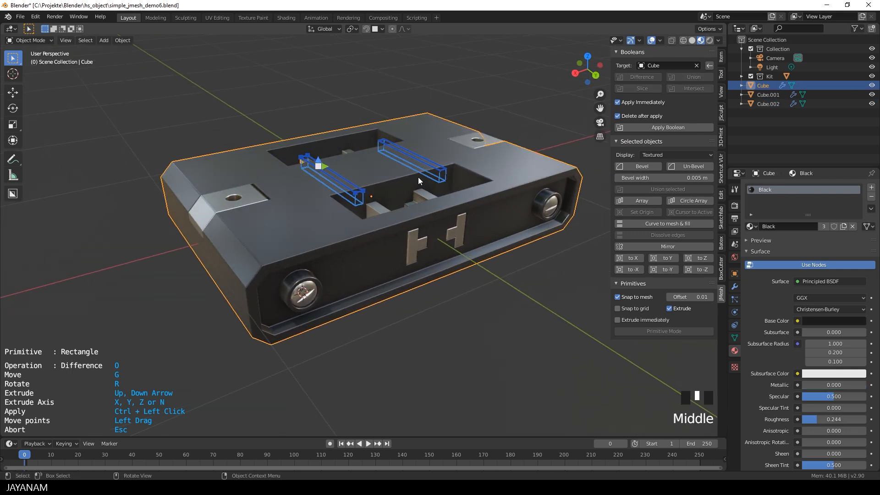
key("Escape")
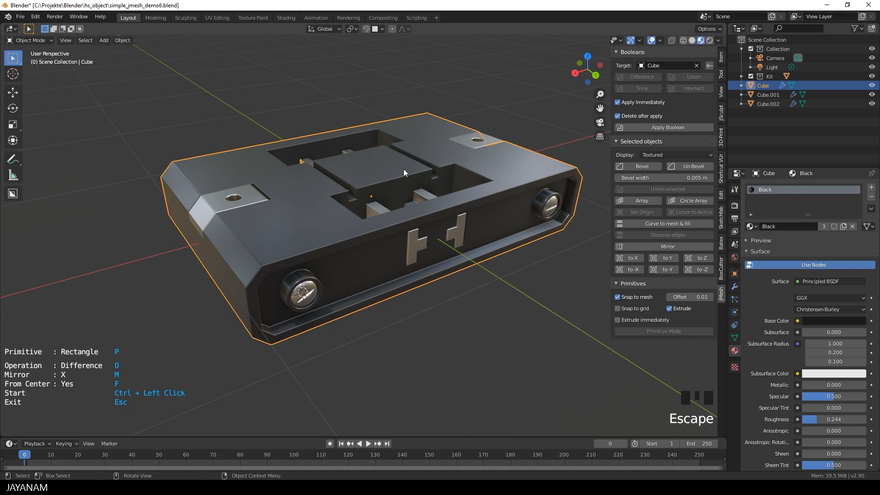
Inset the square top face of the Cube between the two slots to leave a narrow border.
middle_click_drag(403, 169, 380, 211)
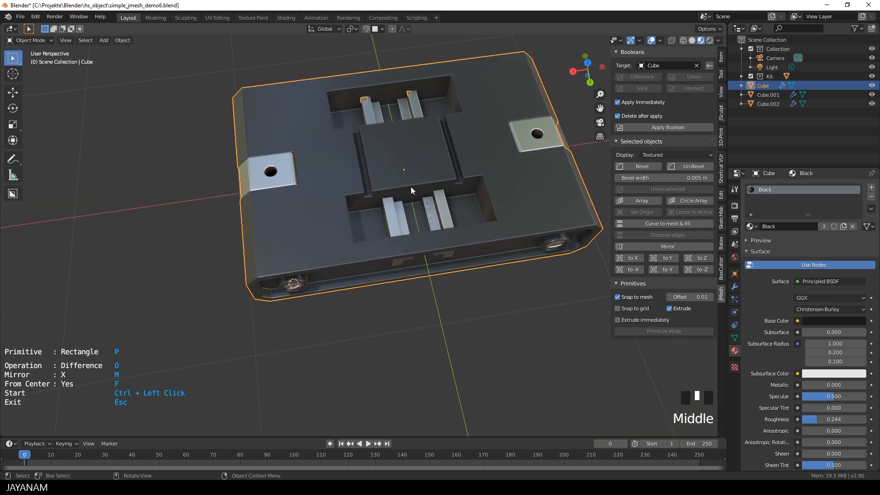
middle_click_drag(439, 178, 426, 206)
left_click(430, 185)
key("Tab")
left_click(77, 41)
left_click(460, 183)
scroll(479, 220, "down", 1)
middle_click_drag(479, 219, 497, 197)
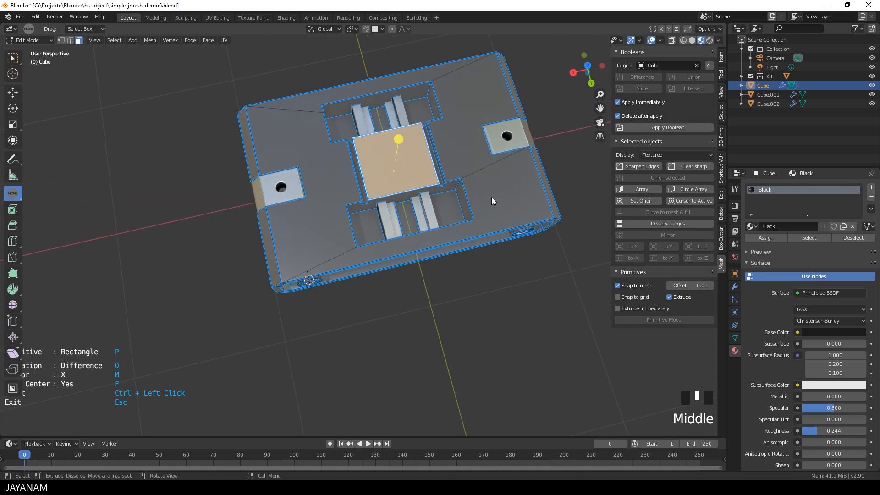
key("i")
left_click(462, 182)
Push the inset central face slightly down into the body, return to Object Mode and save the file.
middle_click_drag(463, 184, 471, 154)
left_click_drag(381, 130, 382, 132)
key("Tab")
mouse_move(460, 205)
middle_mouse_down()
mouse_move(500, 212)
mouse_move(458, 220)
middle_mouse_up()
key("ctrl+s")
Set the rectangle primitive to Slice with mirror X in top view and place a small rectangle across the back pocket's side edge.
middle_click_drag(481, 125, 447, 173)
scroll(447, 173, "up", 1)
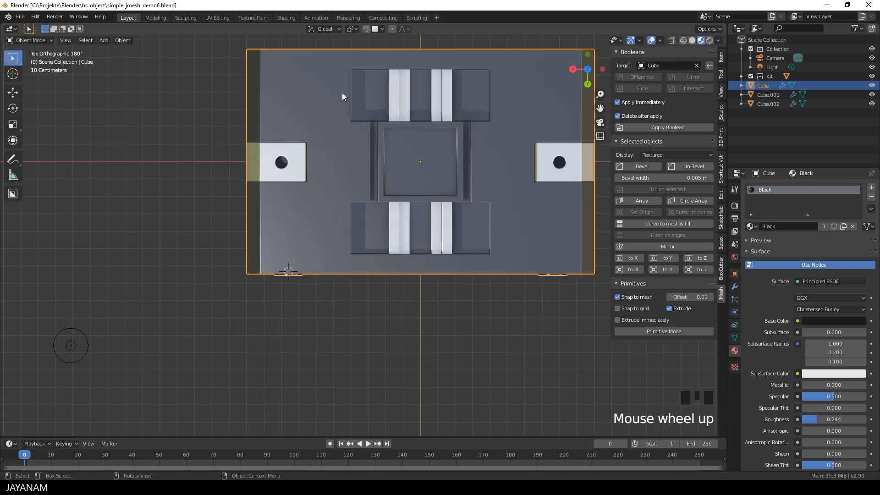
key("ctrl+shift+p")
key("o")
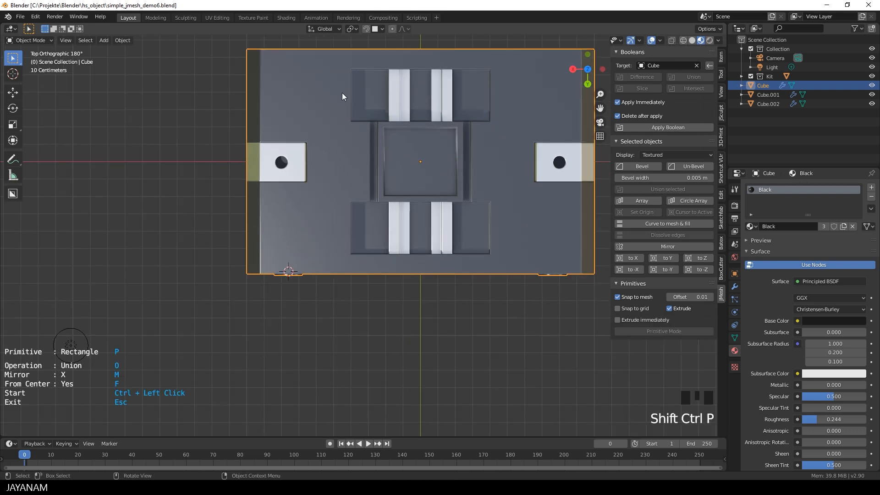
key("o")
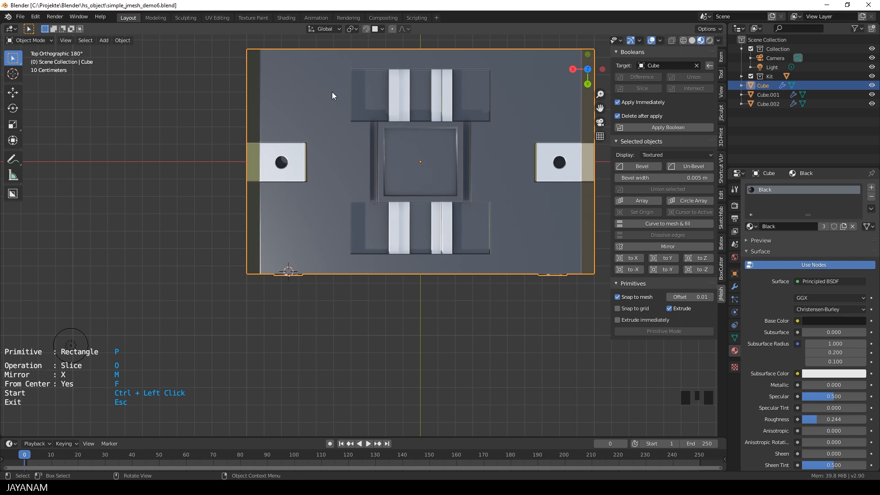
key("ctrl")
left_click(336, 87, "ctrl")
left_click(359, 94)
left_click_drag(376, 98, 372, 103)
Extrude the small mirrored rectangles slightly into the body and apply the slice to the Cube.
middle_click_drag(404, 151, 478, 110)
scroll(479, 109, "down", 4)
scroll(478, 112, "down", 1)
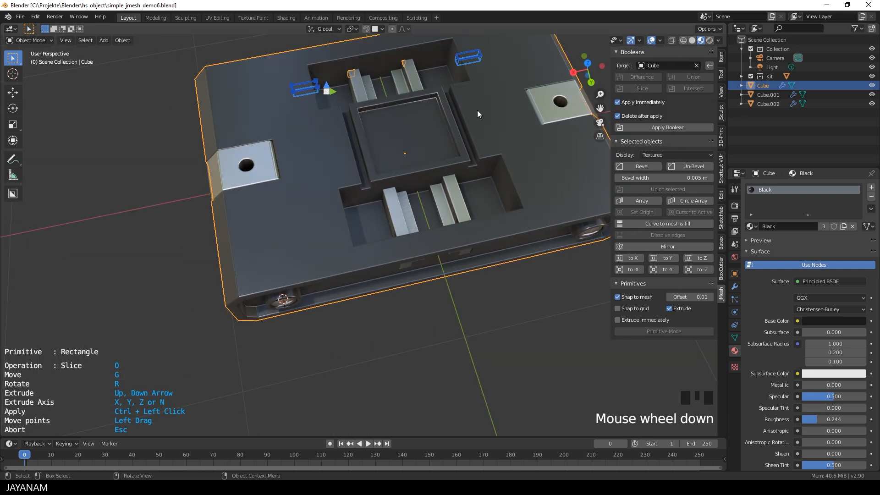
left_click(480, 108)
left_click(296, 112, "ctrl")
Move the mirrored slice rectangles to the front pocket's side edges, apply the slice there and finish with that shape.
middle_click_drag(340, 125, 392, 185)
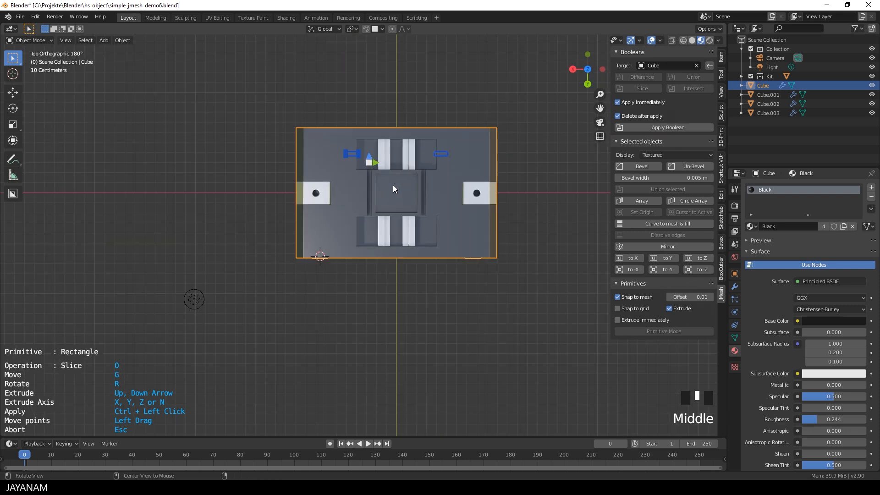
scroll(389, 176, "up", 2)
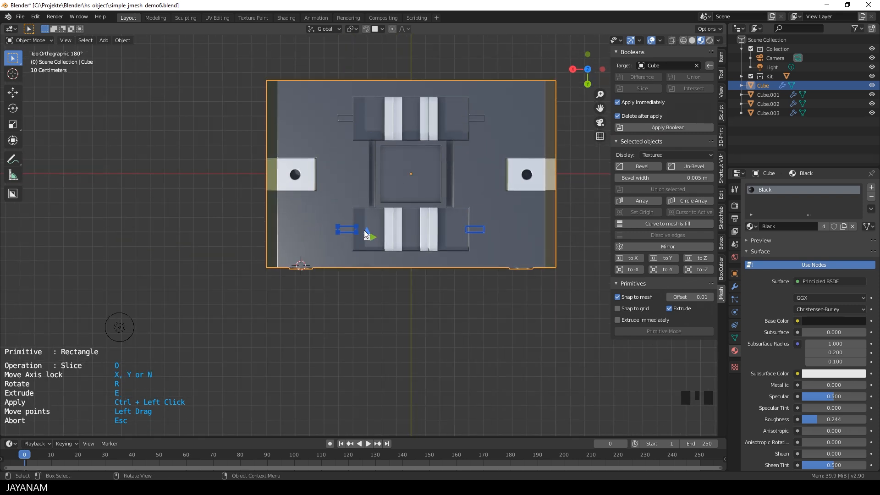
left_click(477, 188, "ctrl")
middle_click_drag(460, 191, 491, 150)
scroll(488, 150, "up", 3)
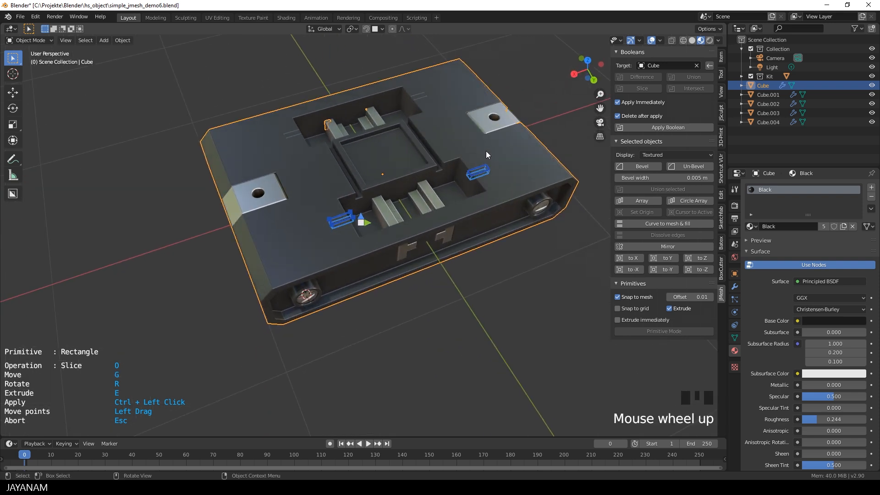
key("Escape")
Join the sliced strips at the back and front pockets into one object and assign it the Metal material.
left_click(425, 75)
left_click(339, 215, "shift")
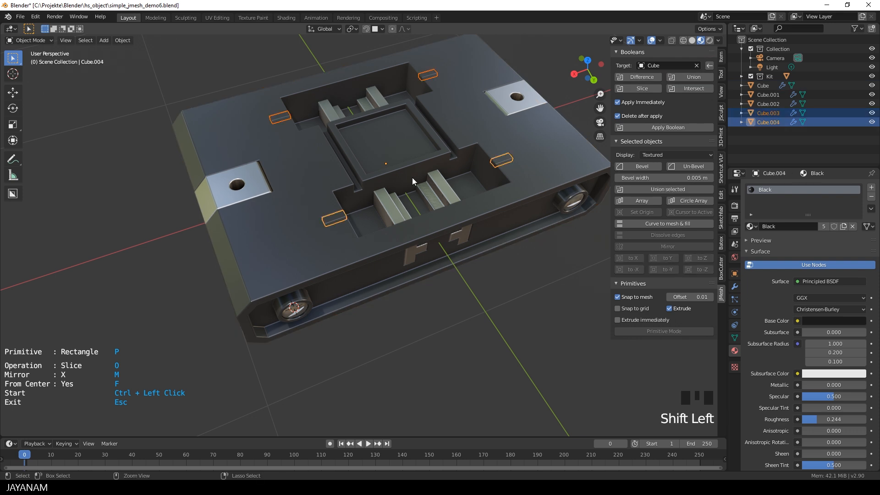
key("ctrl+j")
left_click(750, 226)
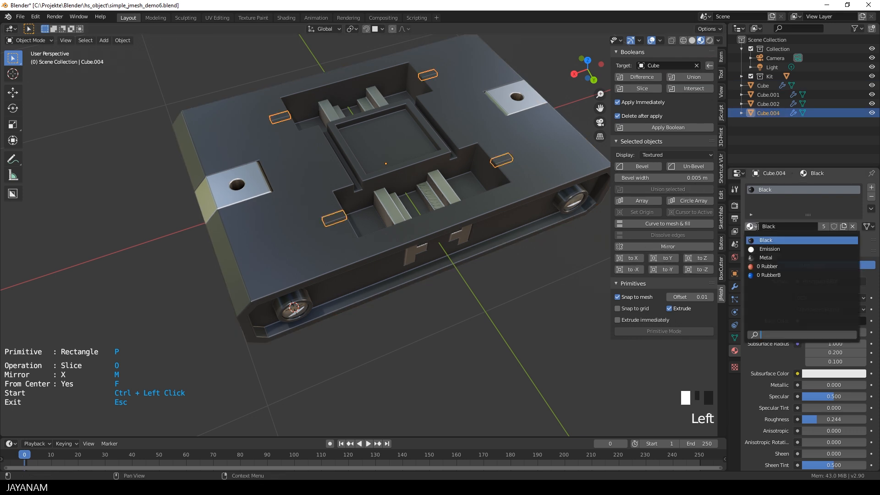
left_click(793, 260)
Bevel the outer end edge of each of the four small metal strips slightly in Edit Mode.
middle_click_drag(298, 111, 306, 128)
scroll(307, 147, "up", 2)
key("Tab")
left_click(245, 134)
scroll(330, 256, "down", 3)
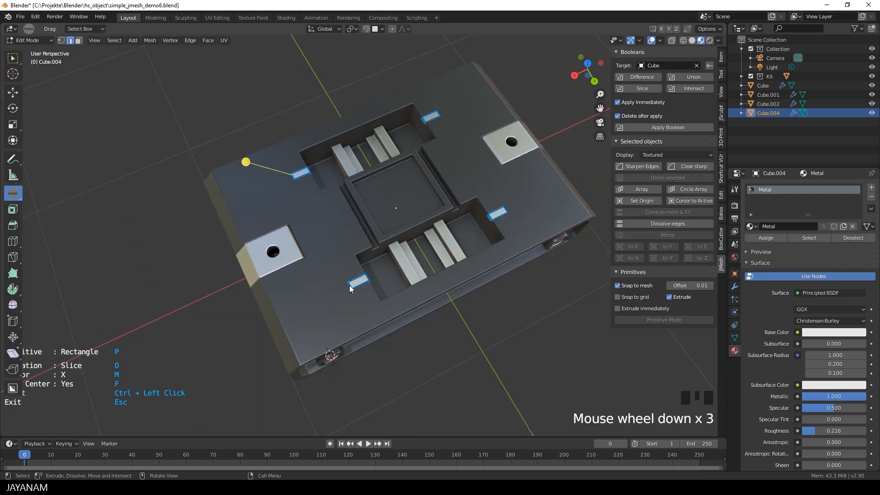
left_click(351, 286)
left_click(271, 259, "shift")
scroll(263, 152, "up", 2)
left_click(262, 152)
left_click(345, 310, "shift")
left_click(566, 198, "shift")
left_click(522, 96, "shift")
key("ctrl+b")
left_click(401, 246)
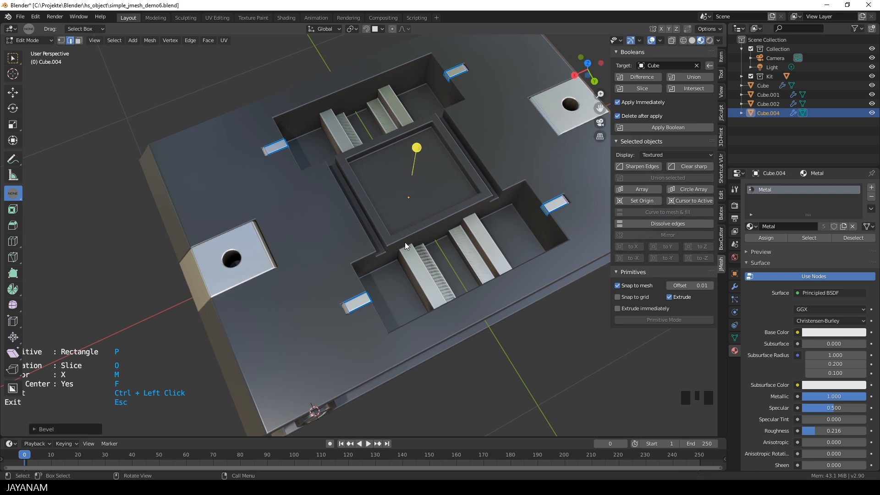
scroll(405, 242, "down", 4)
key("Tab")
Deselect the metal strips and set the rectangle primitive's operation to Create in top view, keeping mirror X.
middle_click_drag(466, 258, 479, 233)
left_click(531, 183)
middle_click_drag(543, 192, 506, 166)
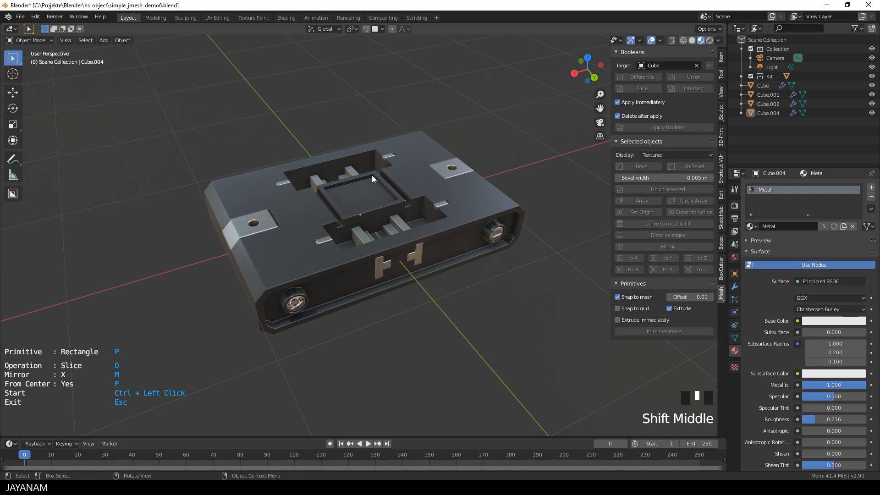
middle_click_drag(417, 146, 370, 197)
scroll(349, 167, "up", 3)
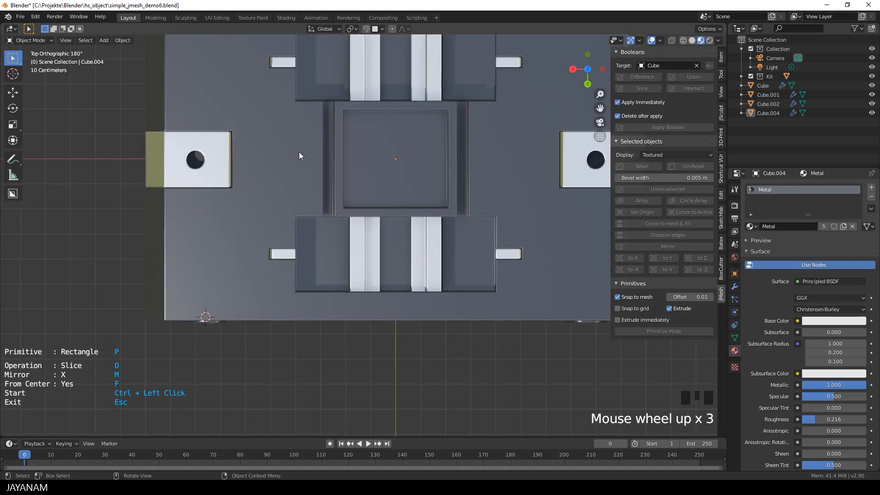
key("o")
key("o")
key("o")
key("o")
key("o")
key("o")
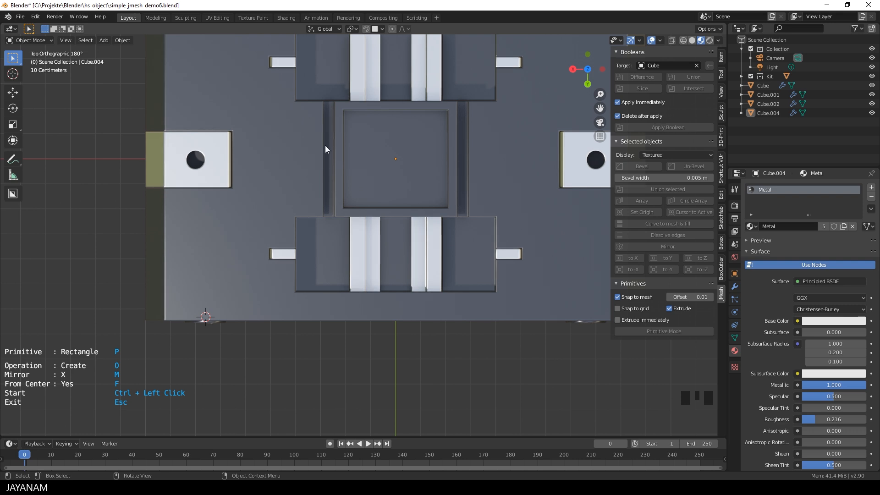
Draw a small mirrored rectangle of about 0.088 by 0.037 near the back end of the side slots and shift it inward.
left_click(302, 111, "ctrl")
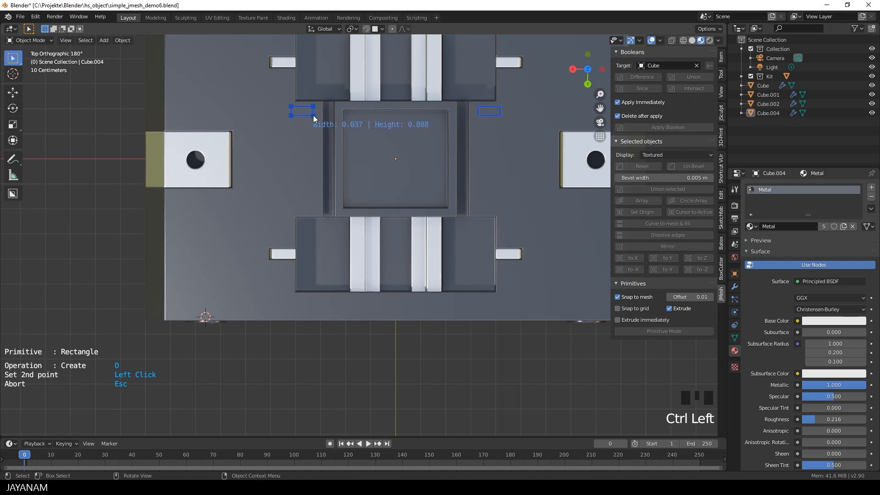
left_click(312, 115)
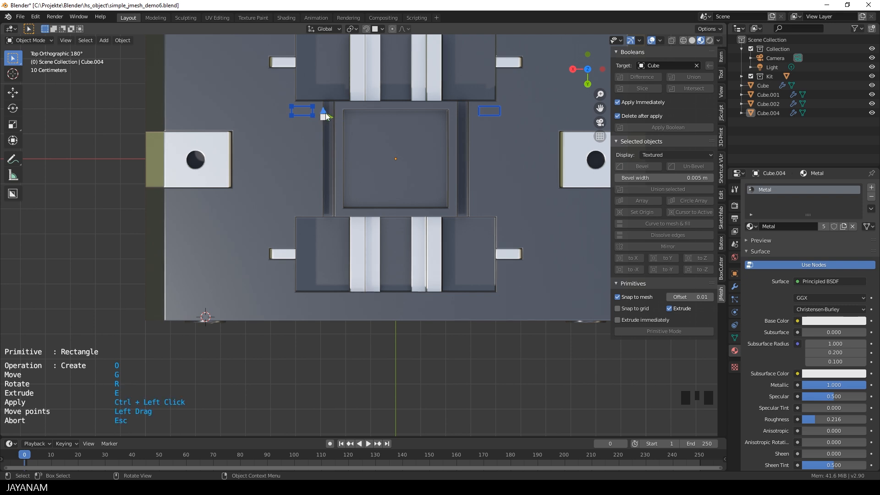
left_click_drag(324, 117, 341, 122)
middle_click_drag(423, 197, 400, 169)
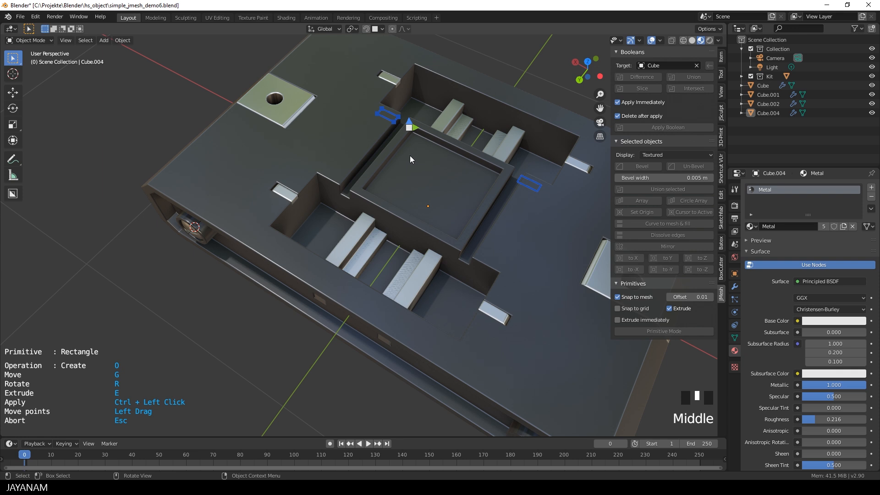
Extrude the mirrored rectangle into small blocks, create them as a mesh object and leave primitive mode.
left_click(411, 140)
middle_click_drag(408, 136, 315, 145)
left_click(403, 137)
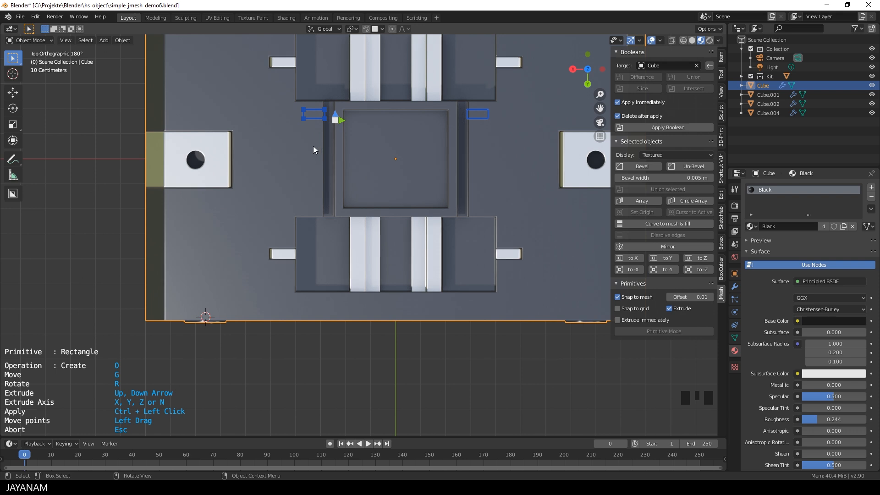
left_click(317, 144, "ctrl")
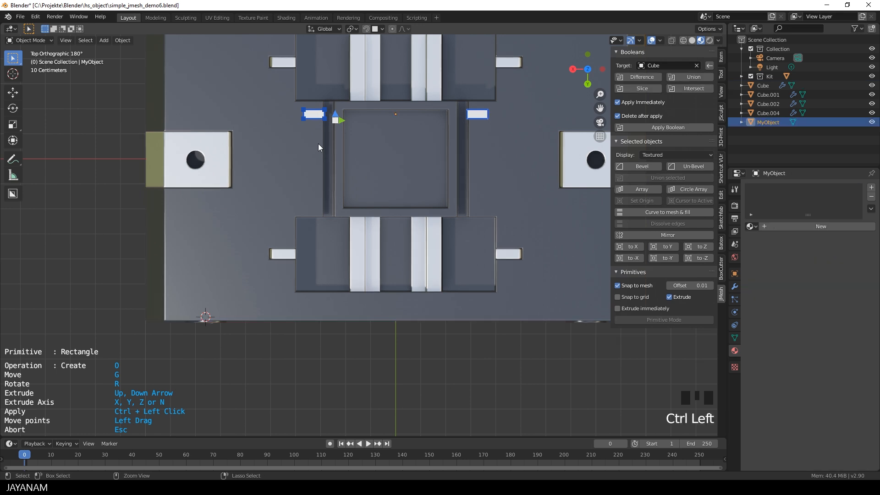
middle_click_drag(337, 168, 357, 165)
key("Escape")
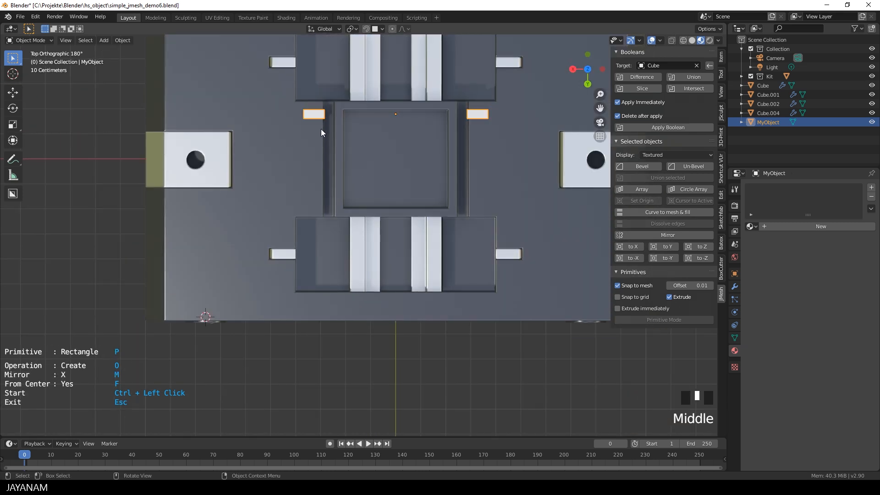
Array the small mirrored blocks along the side slots with 7 items and a Y offset of 1.6.
left_click(647, 188)
mouse_move(264, 263)
left_mouse_down()
mouse_move(257, 263)
mouse_move(268, 279)
left_mouse_up()
left_click(261, 241)
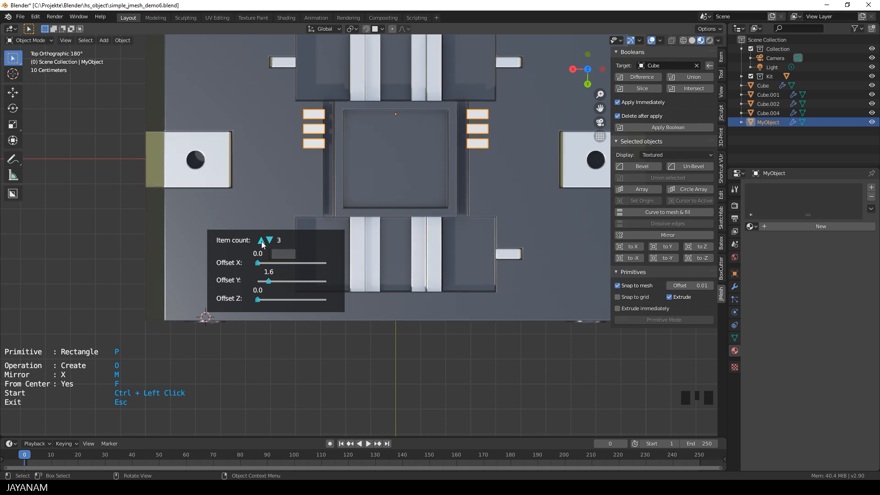
left_click(261, 241)
left_click(261, 241)
left_click(261, 241)
left_click(261, 241)
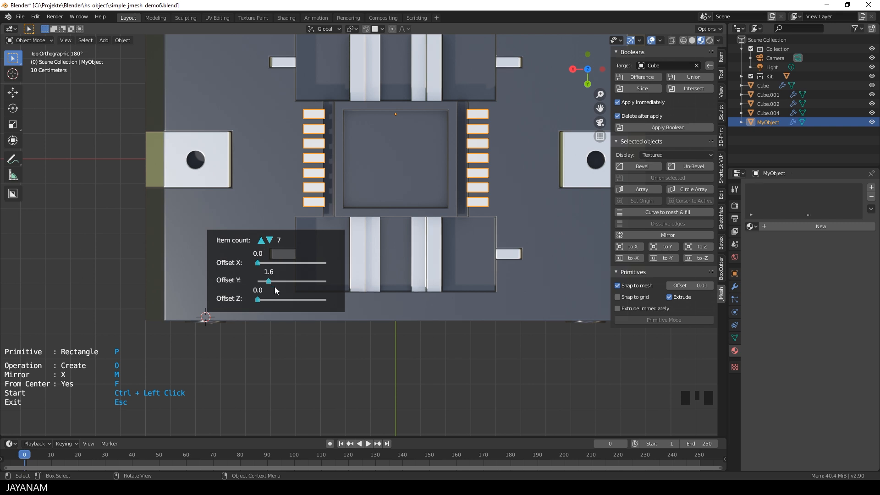
key("backslash")
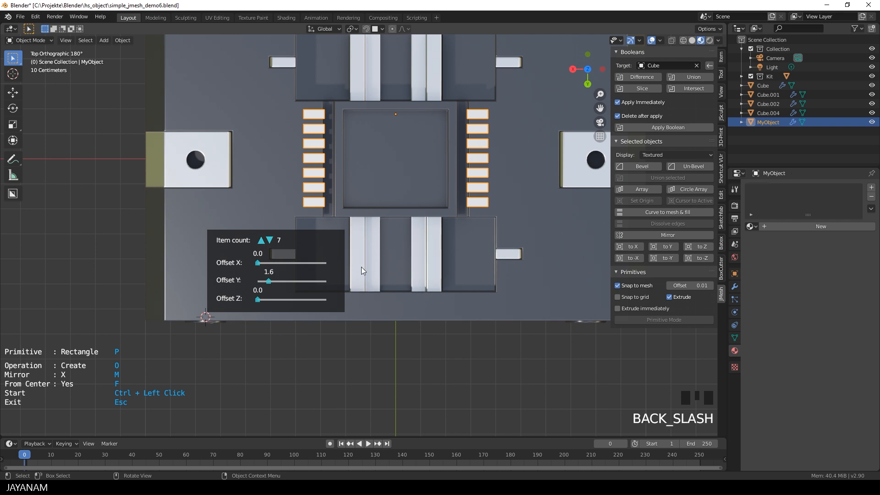
Save the file and apply the Array modifier on the two rows of blocks.
middle_click_drag(355, 273, 378, 238)
key("ctrl+s")
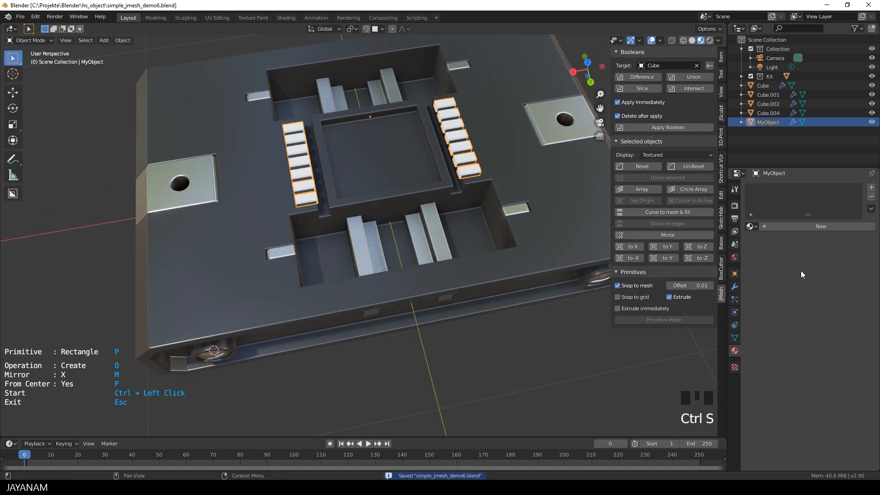
left_click(735, 287)
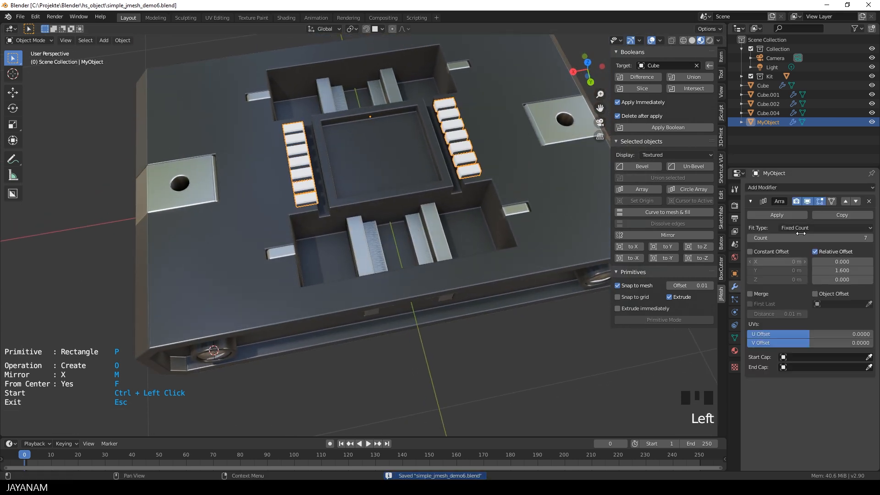
left_click(786, 215)
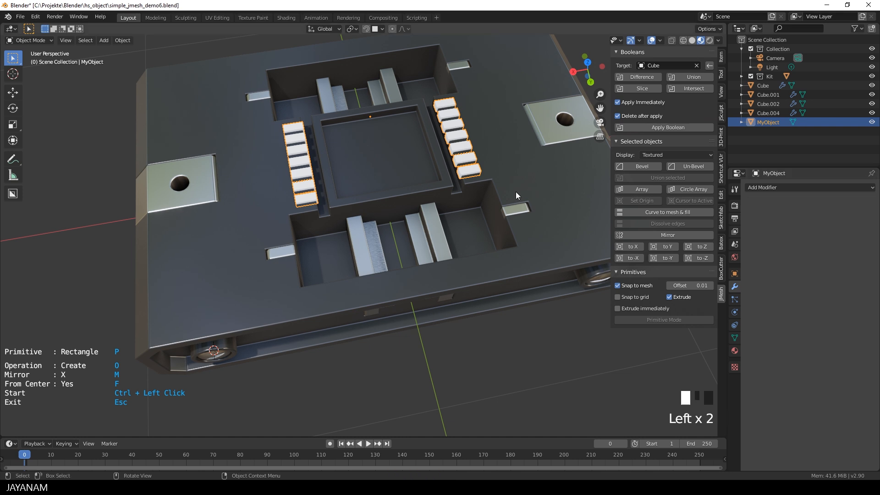
Slice the Cube with the two block rows and assign the Metal material to the sliced pieces.
left_click(633, 89)
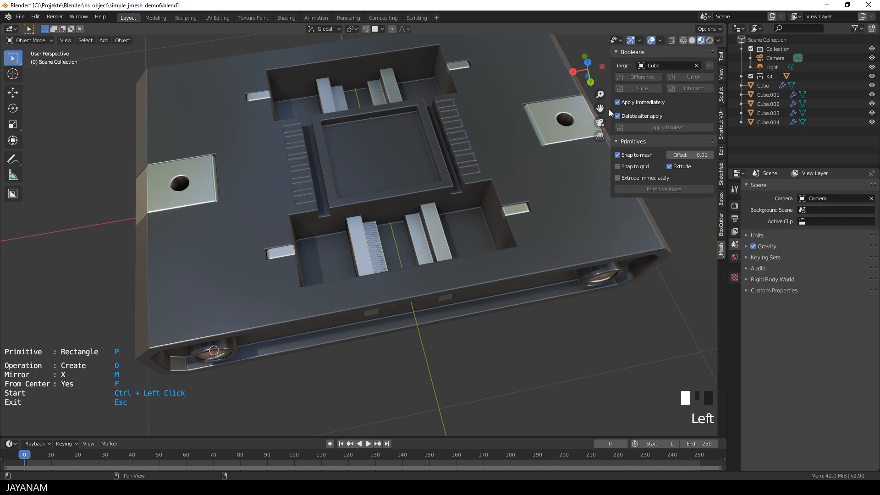
middle_click_drag(534, 151, 484, 169)
left_click(319, 118)
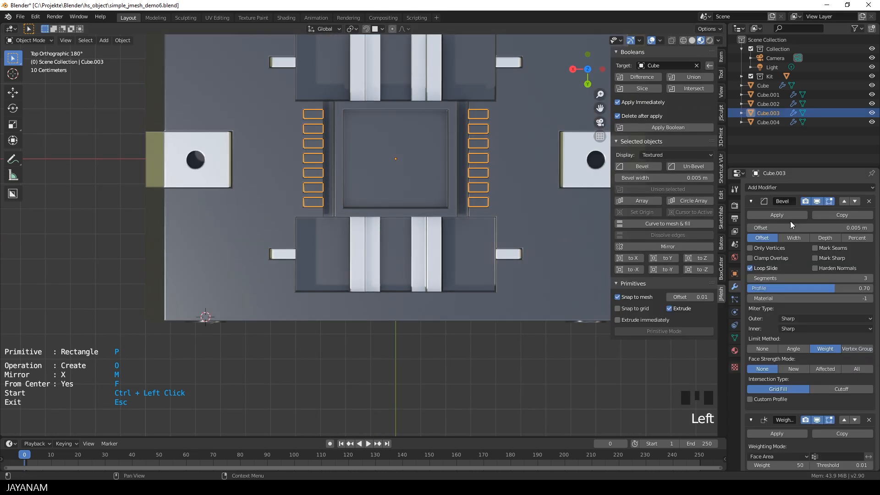
left_click(734, 350)
left_click(750, 226)
left_click(765, 258)
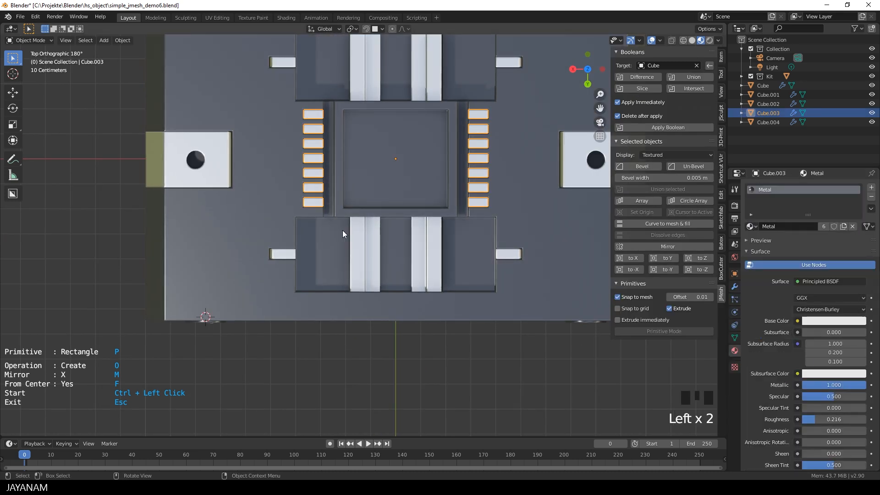
Bevel the outer end edges of the metal pieces in both rows in Edit Mode and deselect the object.
middle_click_drag(342, 229, 235, 124)
key("Tab")
left_click(244, 138)
left_click(261, 184, "shift")
left_click(280, 192, "shift")
left_click(287, 209, "shift")
left_click(474, 132, "shift")
left_click(464, 119, "shift")
left_click(467, 99, "shift")
left_click(447, 90, "shift")
left_click(440, 78, "shift")
left_click(440, 59, "shift")
scroll(436, 189, "down", 3)
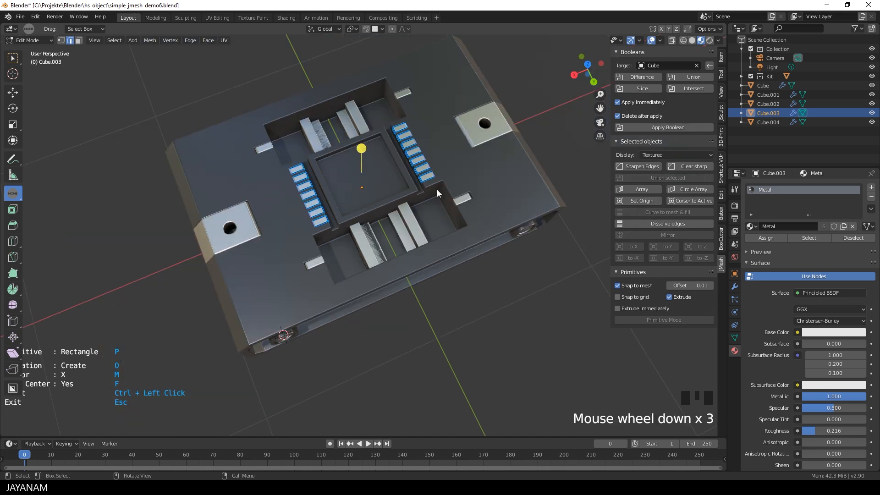
middle_click_drag(436, 189, 455, 214)
scroll(421, 221, "up", 4)
key("ctrl+b")
scroll(432, 223, "down", 4)
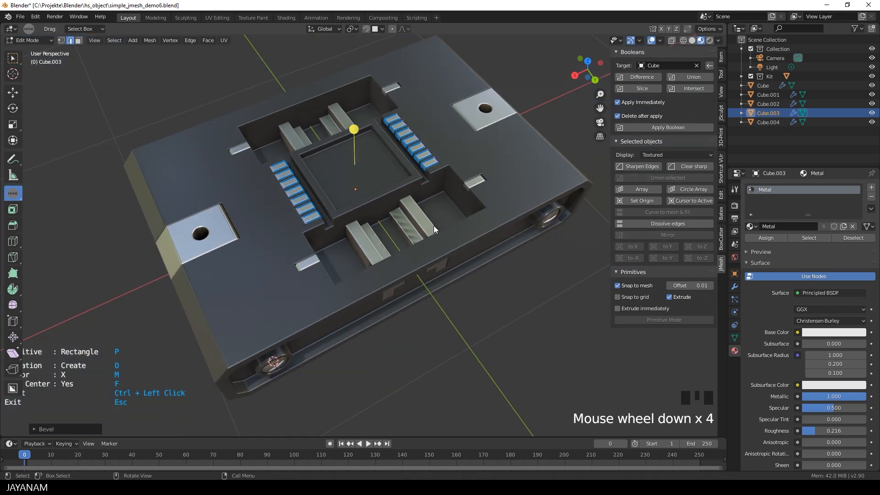
key("Tab")
left_click(497, 296)
Set the rectangle primitive's mirror to None and switch the viewport to solid shading.
middle_click_drag(498, 296, 403, 285)
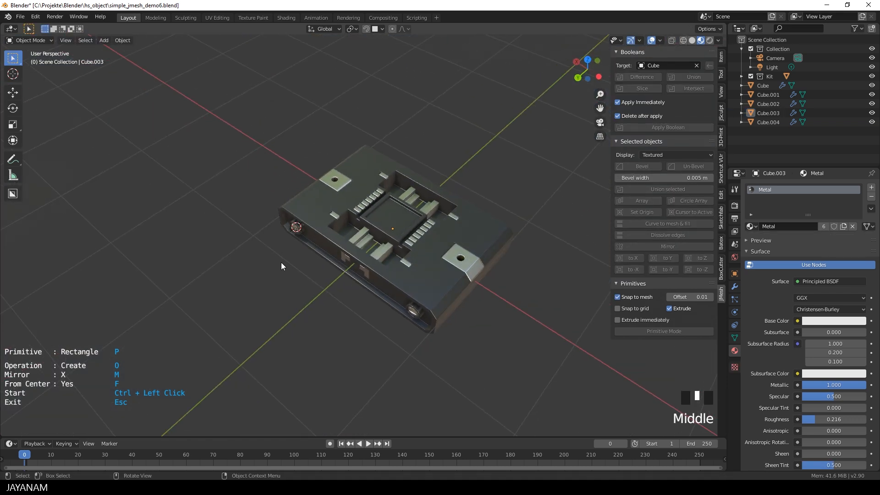
scroll(276, 262, "up", 2)
middle_click_drag(275, 262, 375, 259)
middle_click_drag(476, 274, 488, 264)
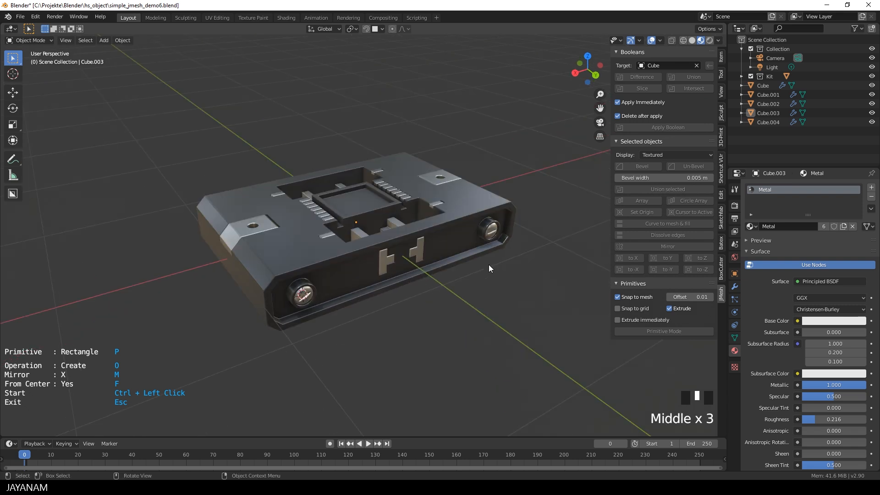
middle_click_drag(264, 263, 353, 233)
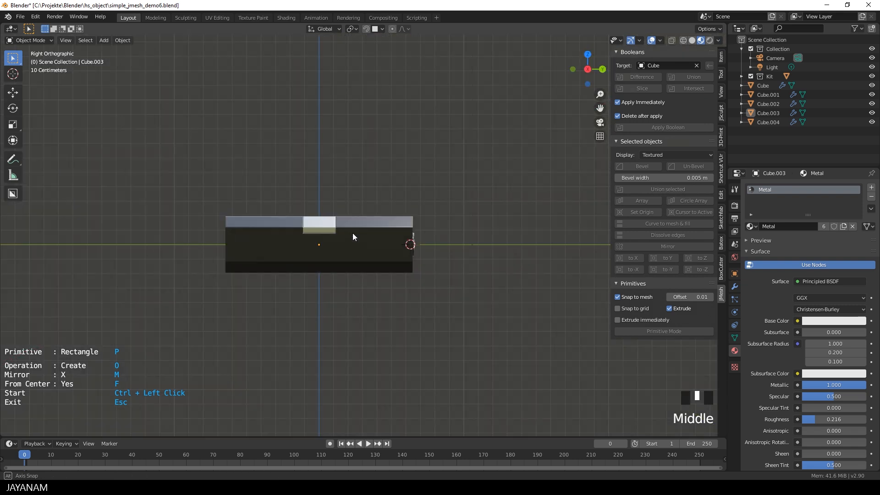
scroll(232, 271, "up", 2)
key("m")
key("m")
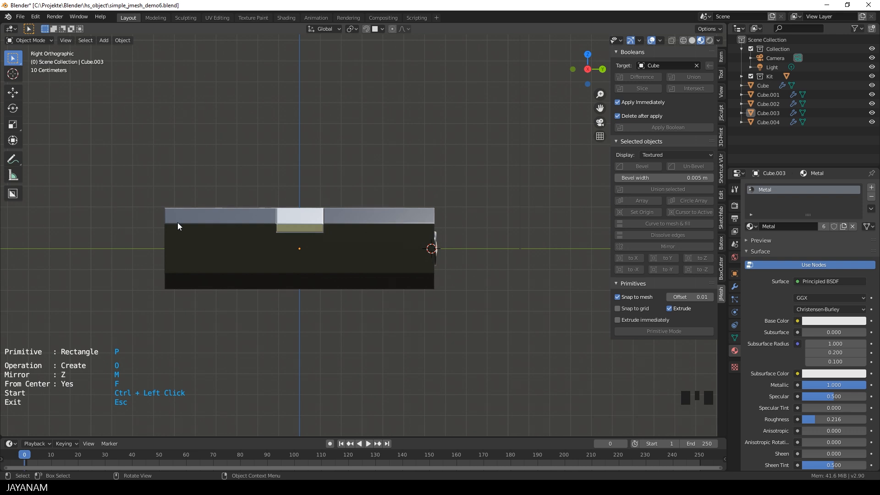
left_click(692, 42)
middle_click_drag(515, 122, 456, 151, "shift")
scroll(270, 182, "up", 3)
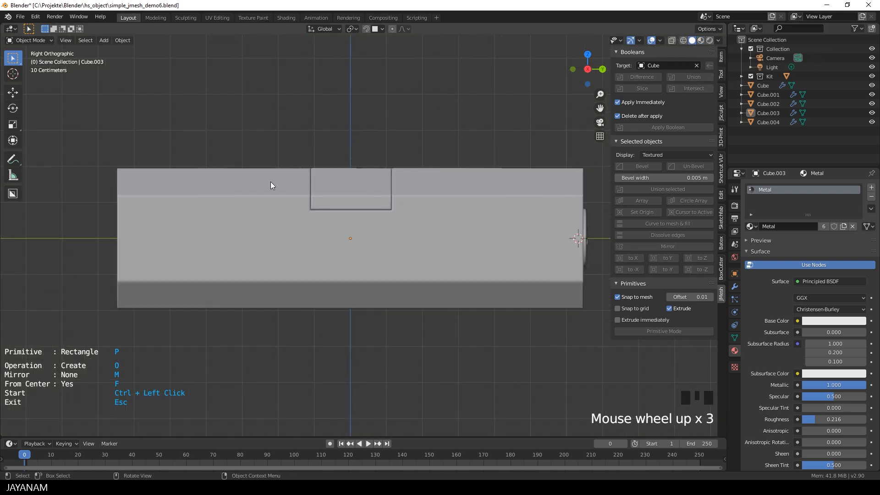
scroll(169, 156, "down", 2)
In top view, draw a rectangle of about 0.073 by 0.048 near a body corner and shift it over the chamfered edge.
middle_click_drag(169, 156, 204, 299)
left_click(195, 296, "ctrl")
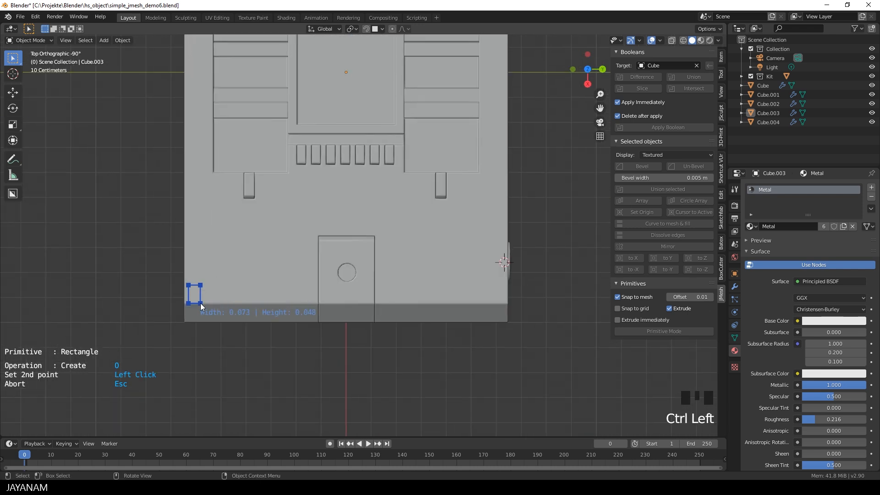
left_click(207, 308)
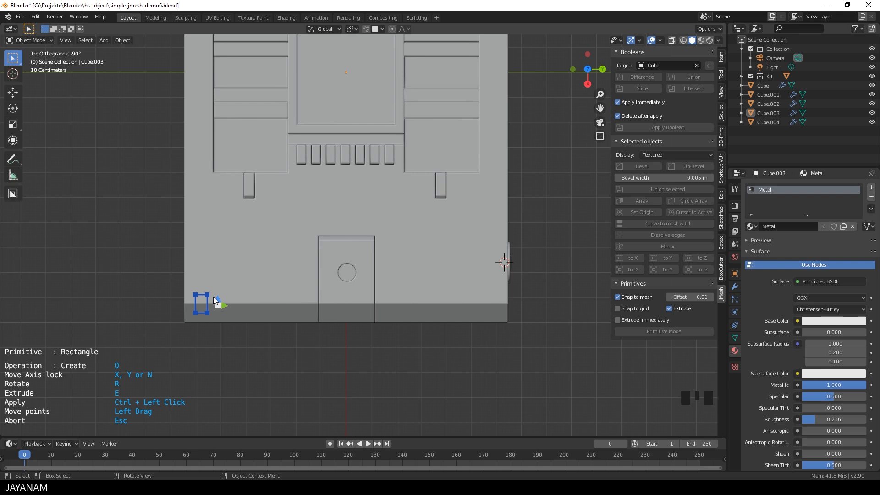
middle_click_drag(214, 296, 263, 250)
Extrude the small corner rectangle, select the Cube body and set the primitive's operation to Slice.
key("e")
left_click(213, 203)
middle_click_drag(243, 202, 345, 274)
left_click(179, 210)
key("o")
key("o")
key("o")
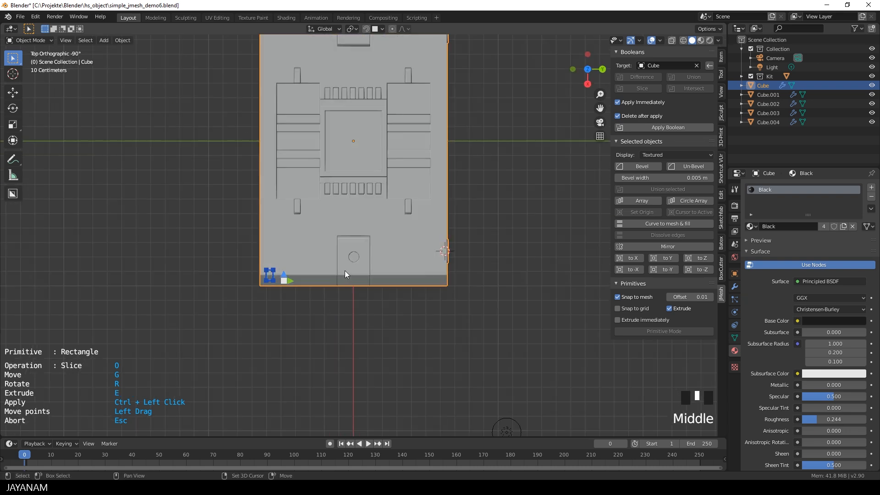
Slice four evenly spaced pieces in a row along the chamfered edge beside the metal plate and leave primitive mode.
scroll(285, 225, "up", 4)
left_click(245, 236, "ctrl")
left_click(270, 234, "ctrl")
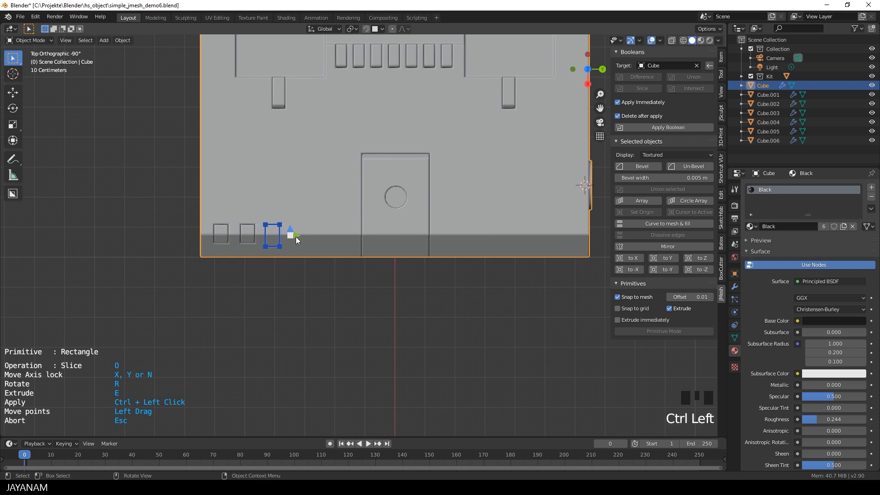
left_click(321, 226, "ctrl")
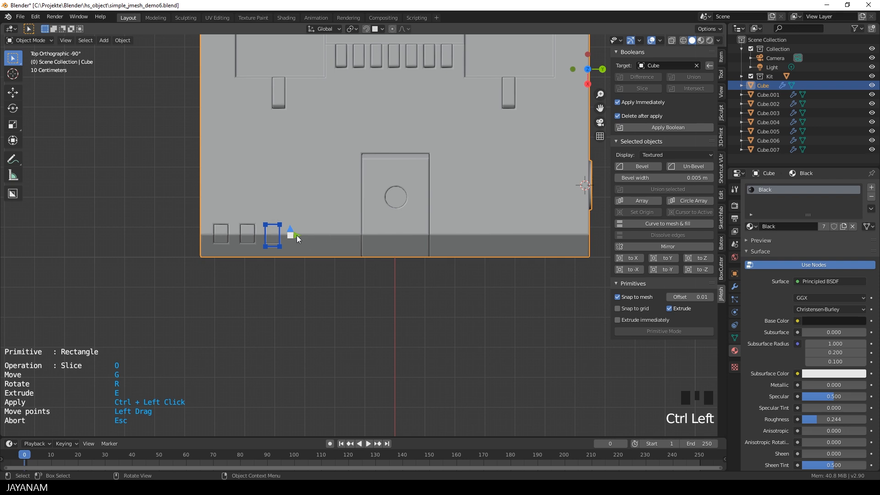
left_click(383, 260, "ctrl")
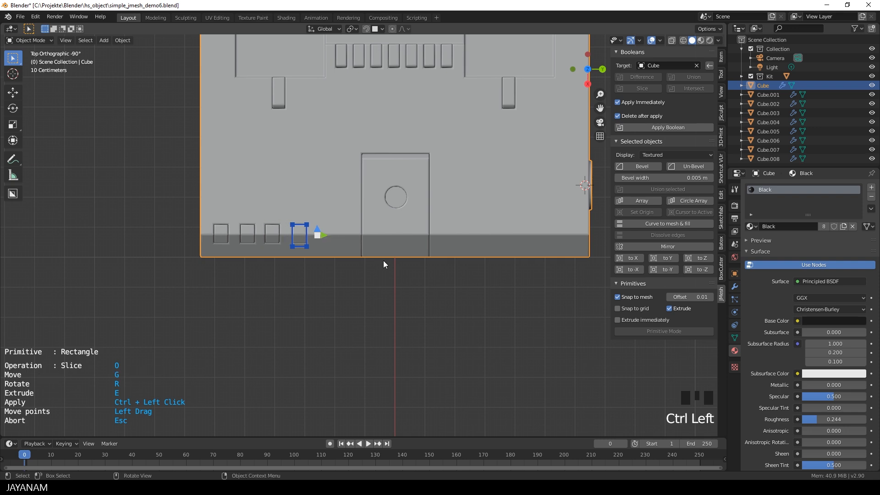
key("Escape")
Join the four sliced pieces on the chamfered edge into one object.
middle_click_drag(381, 266, 224, 182)
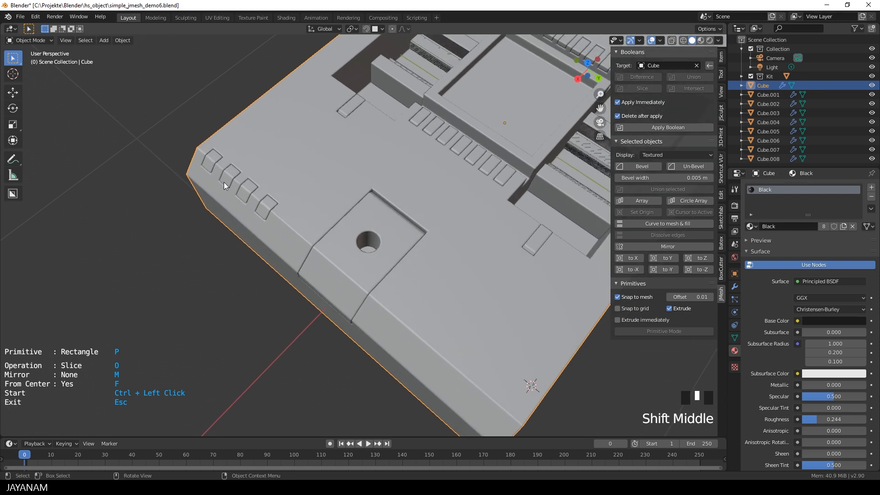
left_click(212, 164)
left_click(226, 177, "shift")
left_click(244, 191, "shift")
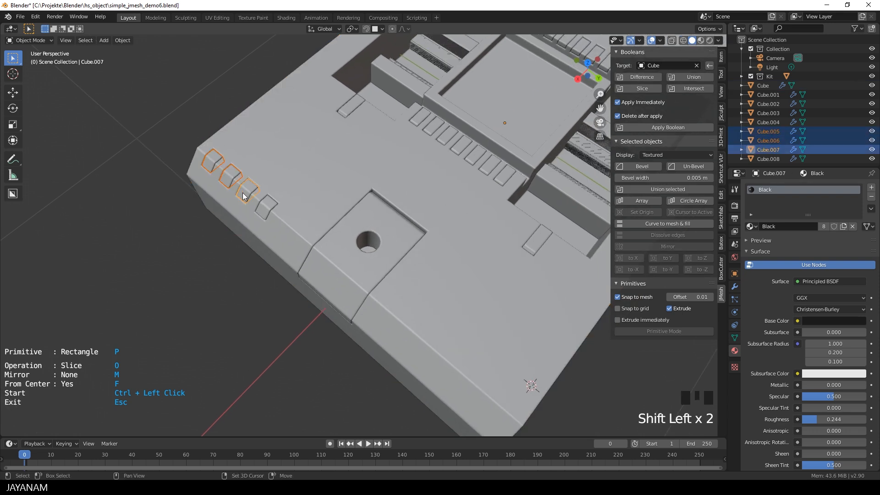
left_click(263, 210, "shift")
key("ctrl+j")
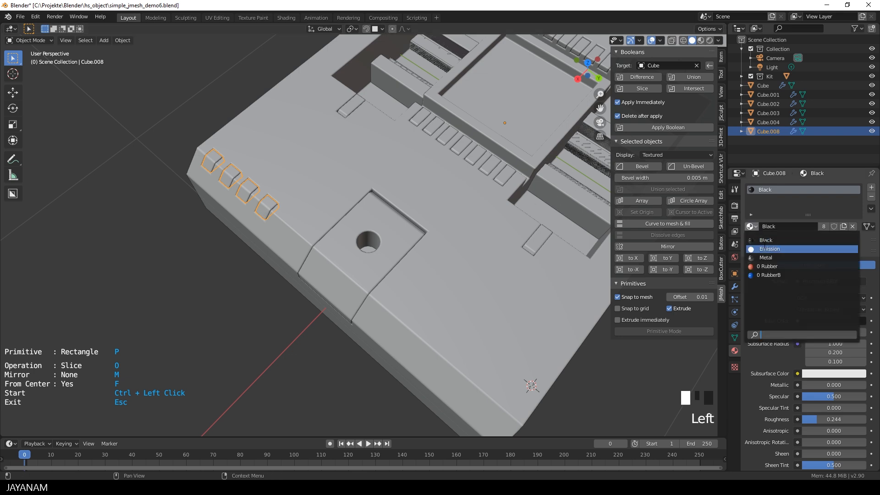
Assign the Emission material to the joined edge pieces and switch the viewport to material preview.
left_click(764, 249)
scroll(477, 251, "down", 3)
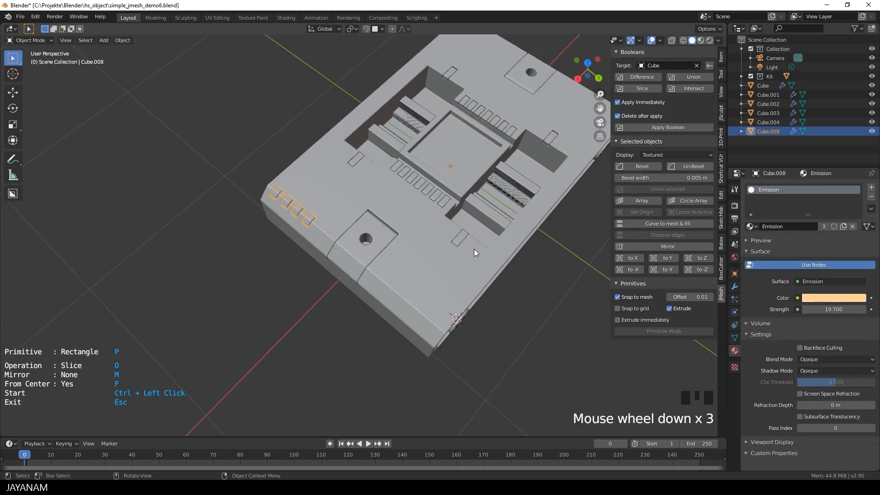
left_click(700, 40)
middle_click_drag(526, 199, 515, 184)
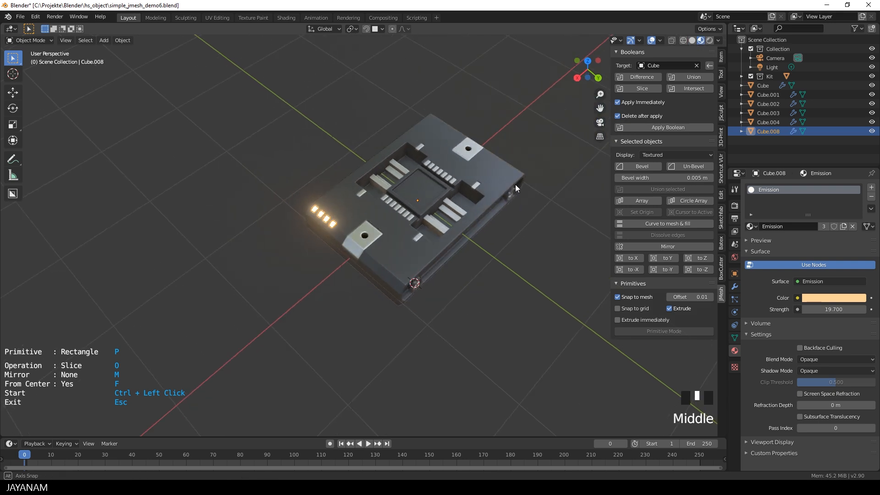
left_click(282, 120)
scroll(346, 168, "up", 3)
mouse_move(345, 168)
middle_mouse_down()
mouse_move(312, 139)
mouse_move(339, 155)
middle_mouse_up()
Switch to solid shading in back view and save the file.
left_click(691, 40)
middle_click_drag(499, 183, 463, 166)
scroll(353, 177, "up", 2)
key("ctrl+s")
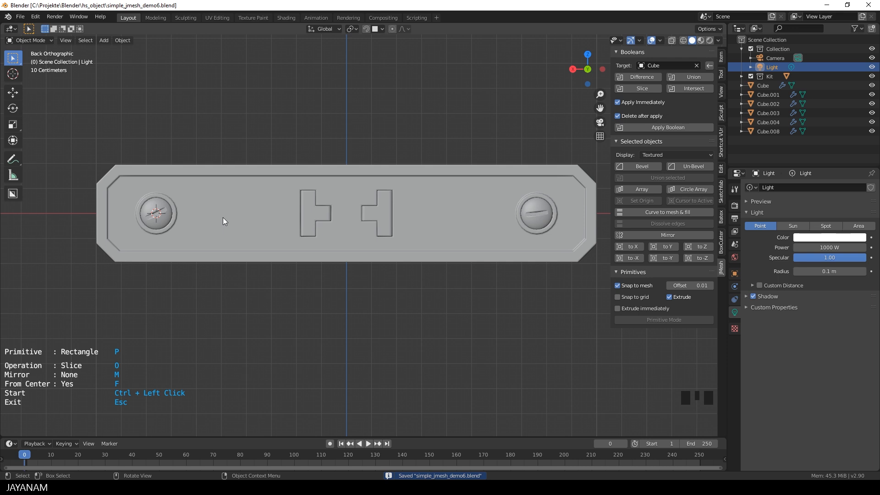
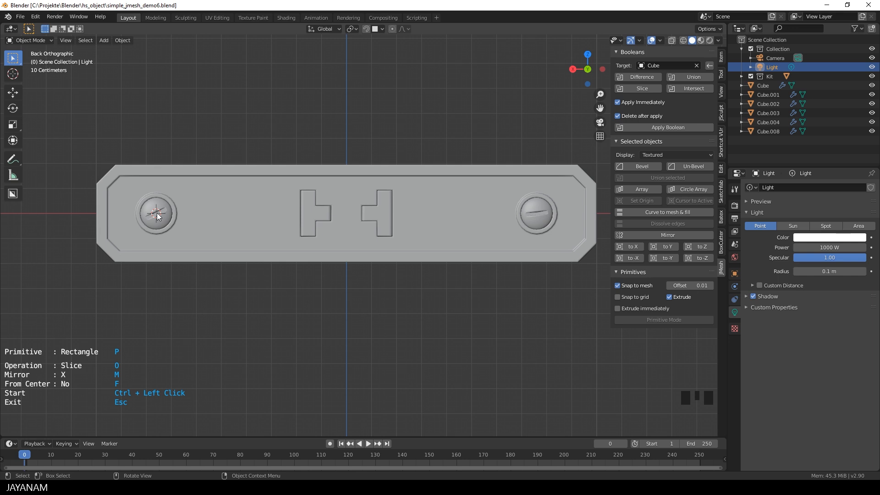
Draw a long thin X-mirrored rectangle, not from center, between the knob and the T-shaped detail, then shift it outward and up.
left_click(299, 212, "ctrl")
left_click(206, 218)
scroll(300, 235, "up", 3)
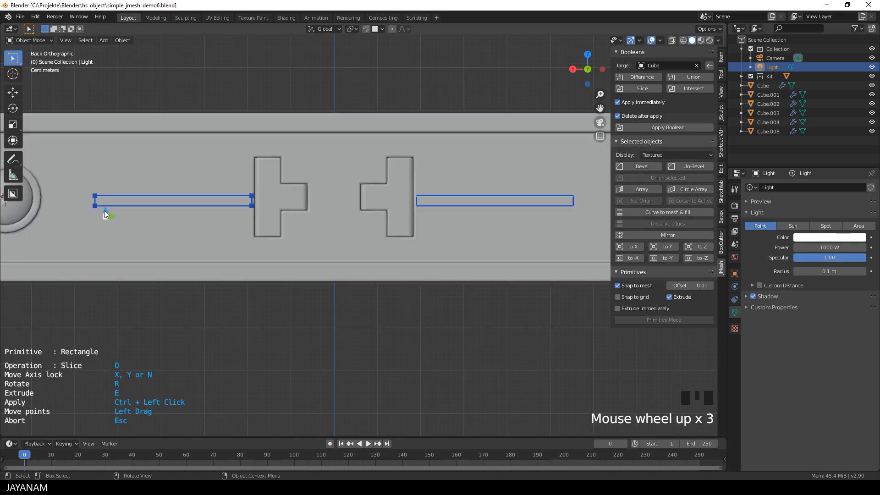
left_click_drag(112, 219, 101, 213)
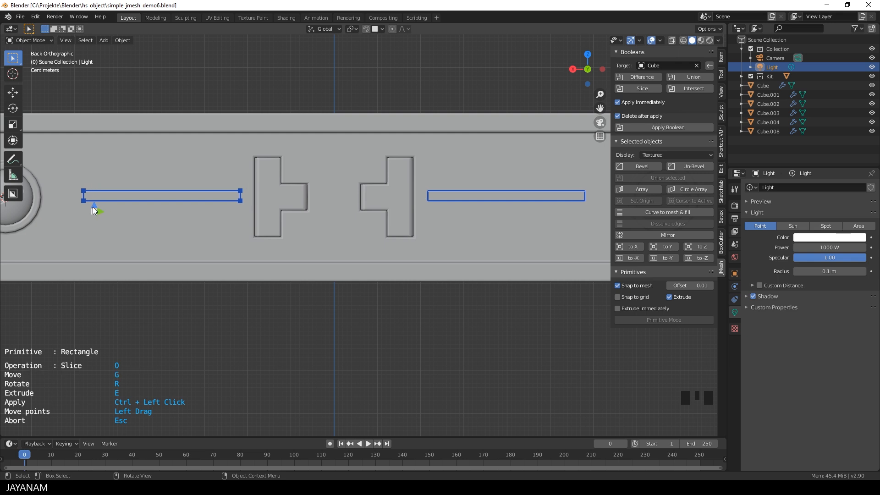
scroll(132, 216, "down", 5)
middle_click_drag(246, 241, 264, 272)
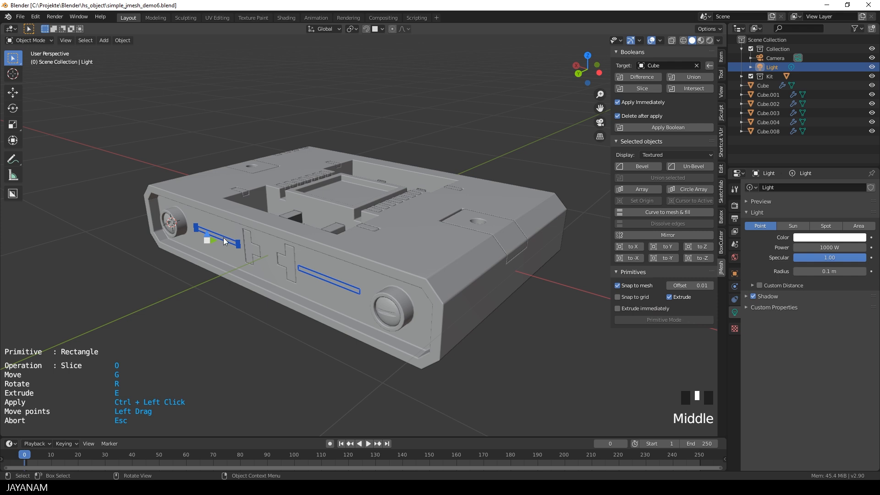
Extrude the X-mirrored long rectangle, slice it from the body as two strips beside the T-shaped details, and leave primitive editing.
key("e")
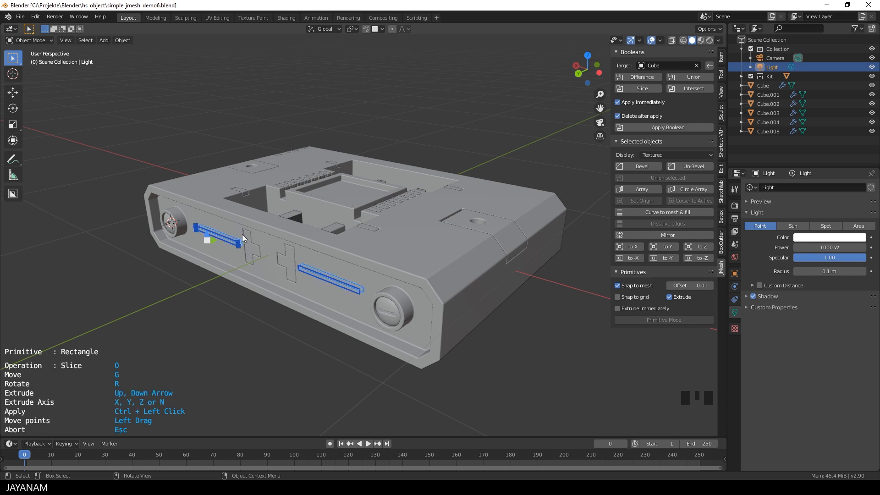
left_click(318, 294, "ctrl")
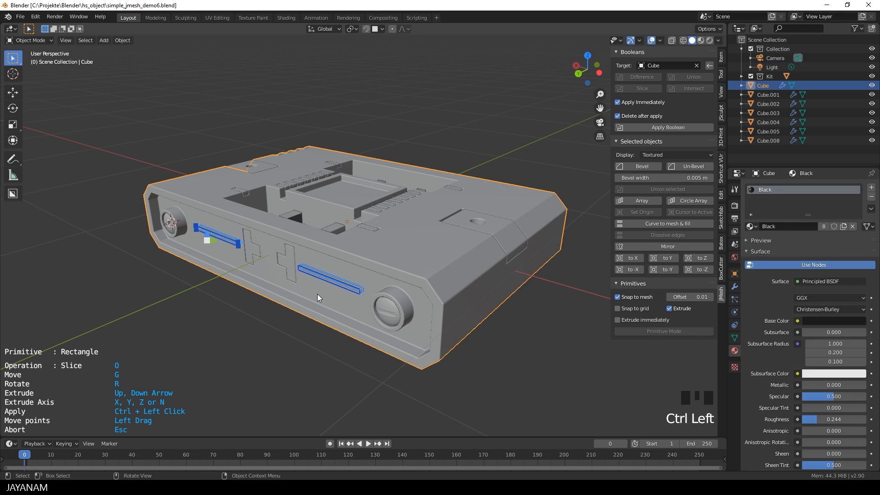
key("Escape")
middle_click_drag(317, 293, 380, 277)
scroll(362, 276, "up", 3)
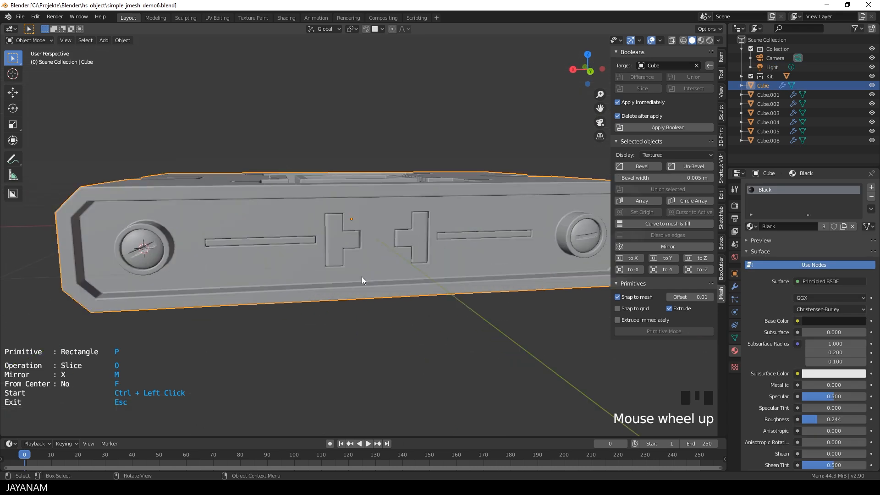
middle_click_drag(302, 260, 301, 249)
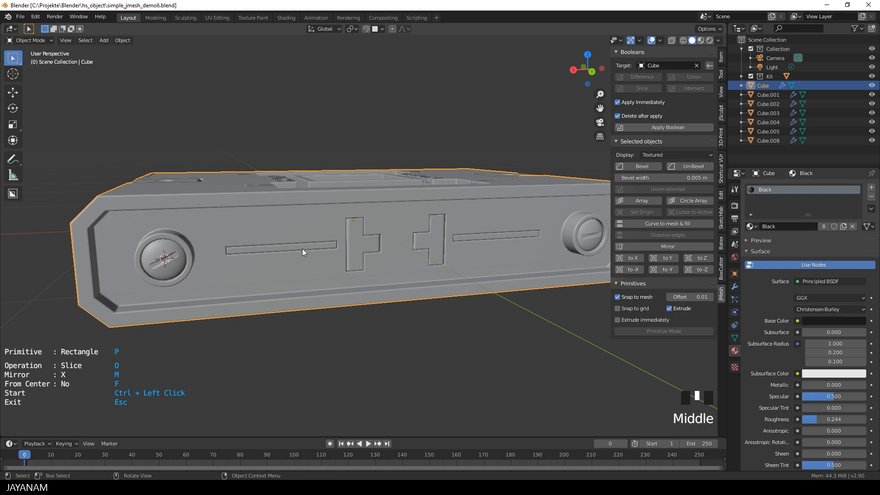
Assign the Emission material to the two sliced strips and check their glow in material preview.
left_click(299, 248)
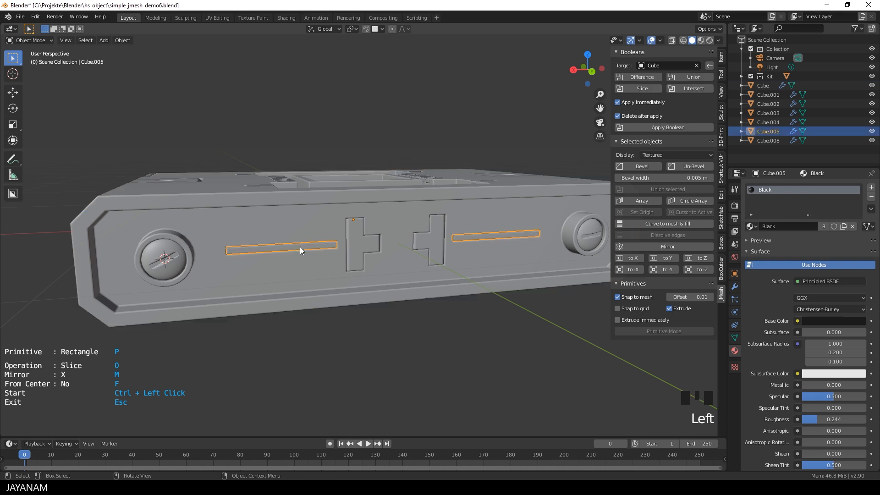
left_click(751, 226)
left_click(769, 249)
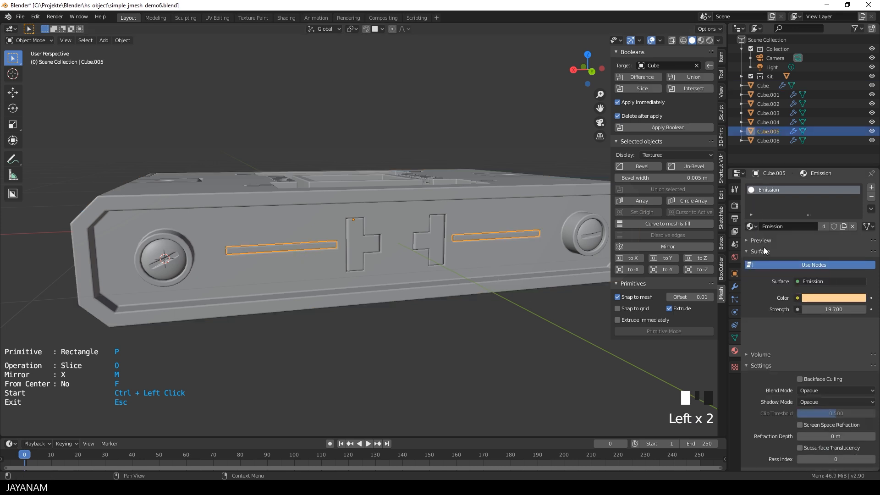
scroll(467, 252, "down", 3)
middle_click_drag(413, 253, 421, 265)
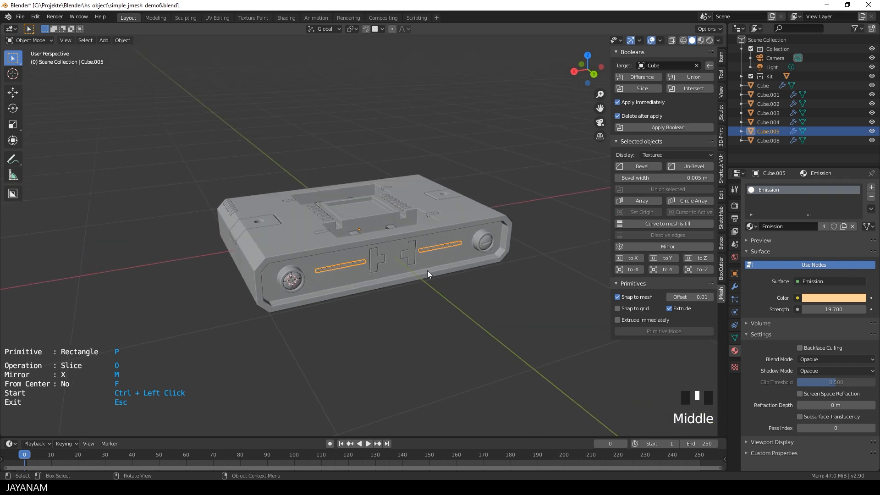
left_click(700, 41)
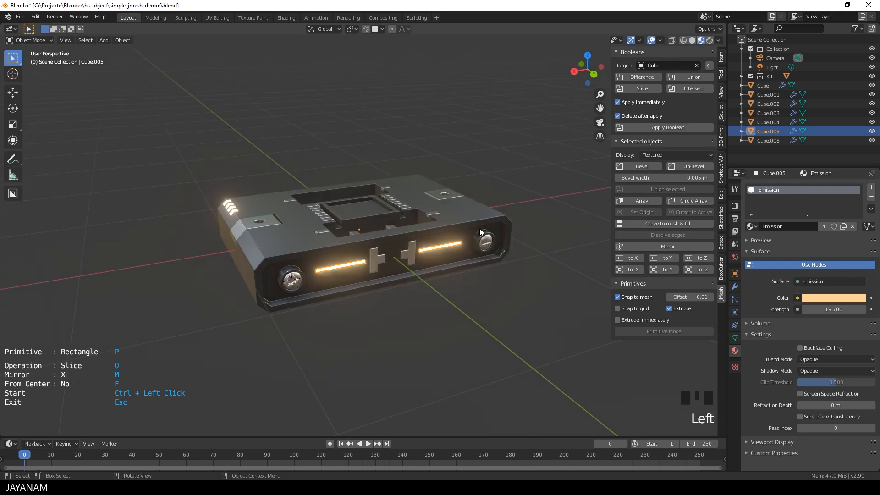
scroll(482, 236, "up", 1)
left_click(538, 309)
scroll(531, 308, "down", 1)
middle_click_drag(532, 309, 500, 306)
scroll(496, 325, "up", 2)
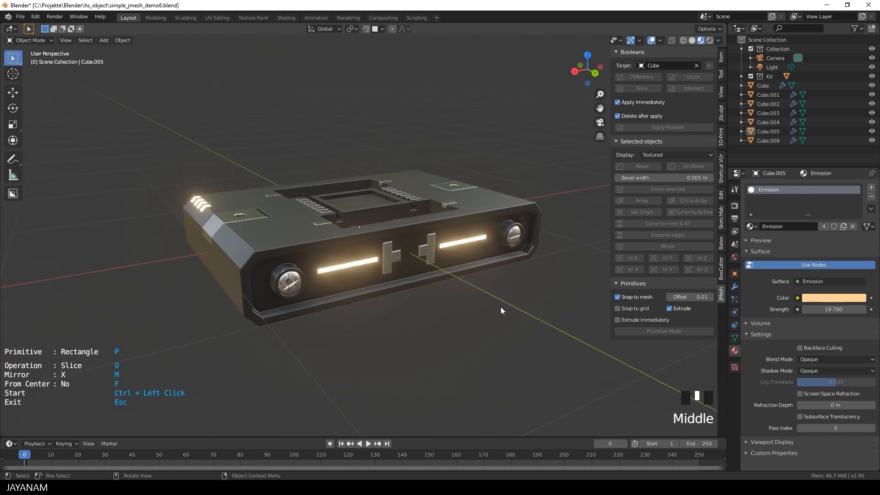
Switch back to solid shading in top view and set the JMesh primitive to Circle with the Union operation.
left_click(692, 40)
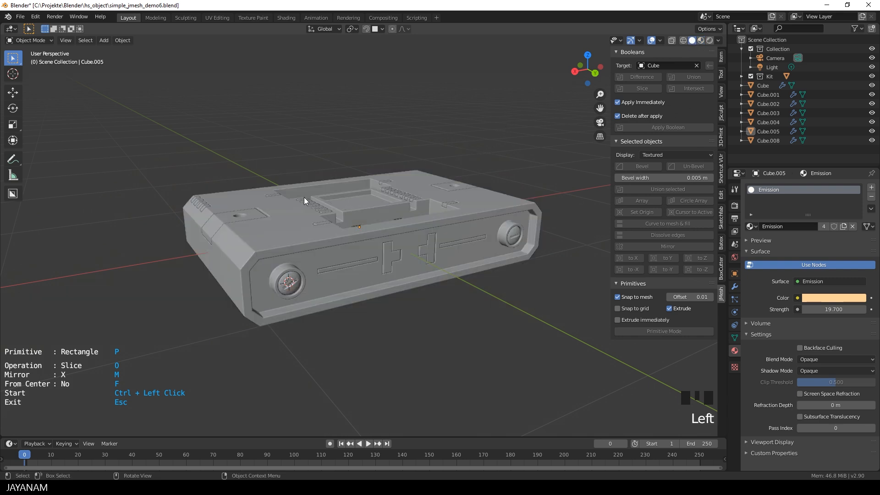
middle_click_drag(402, 155, 369, 234)
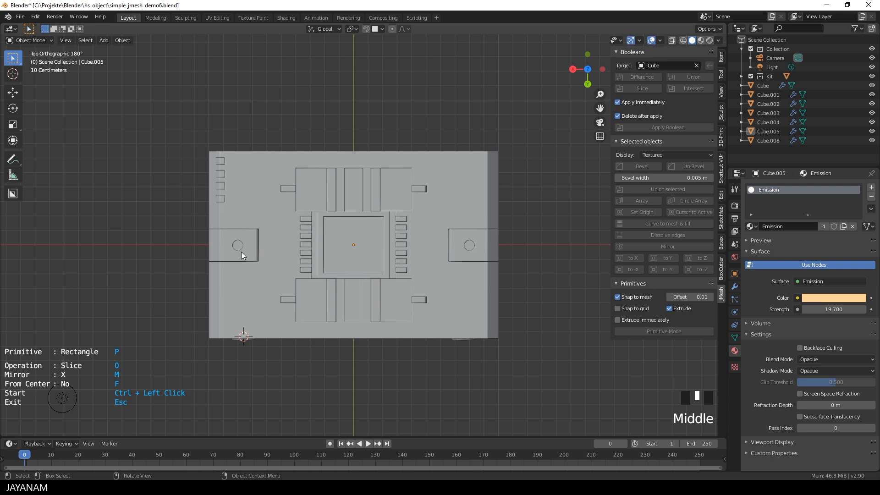
scroll(328, 265, "up", 2)
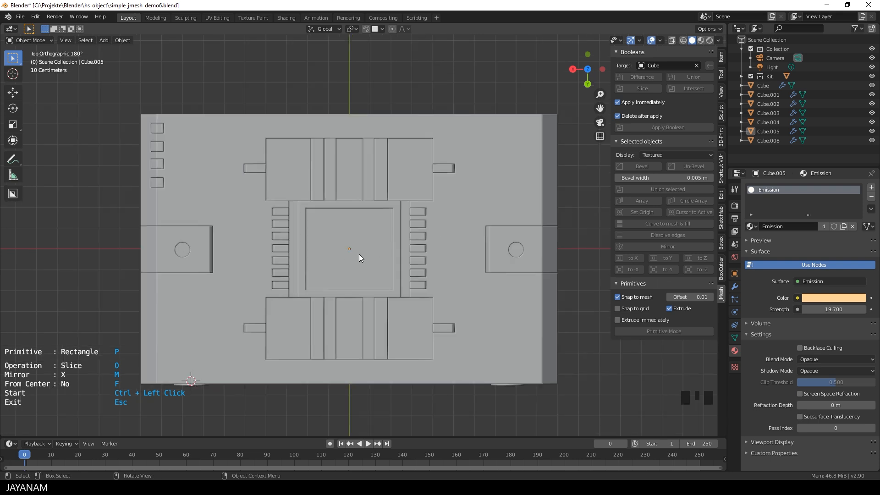
scroll(317, 250, "up", 1)
middle_click_drag(339, 252, 324, 212, "shift")
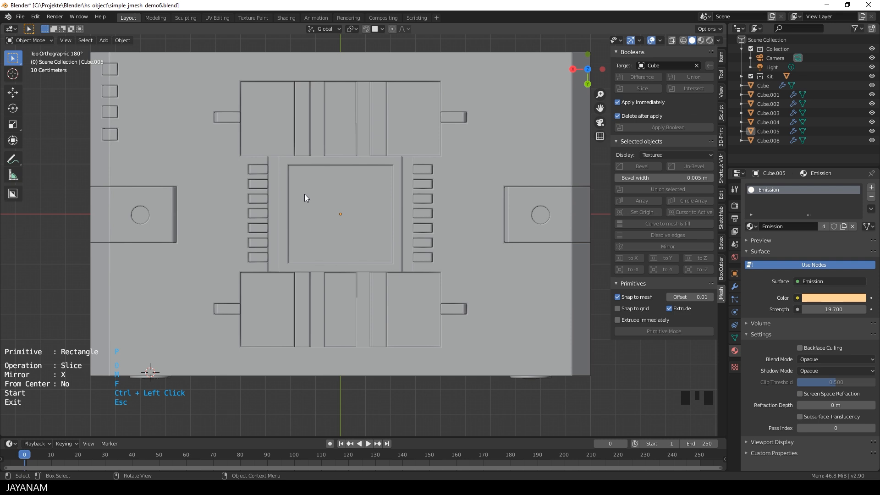
key("p")
key("p")
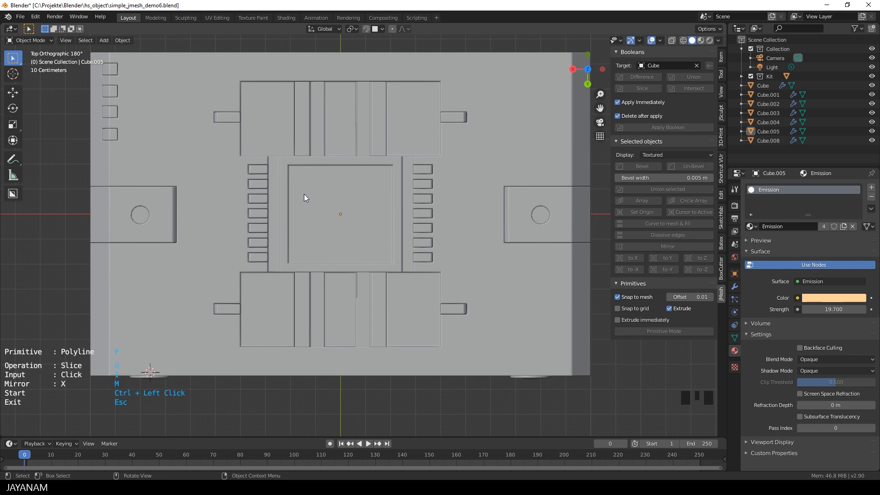
key("p")
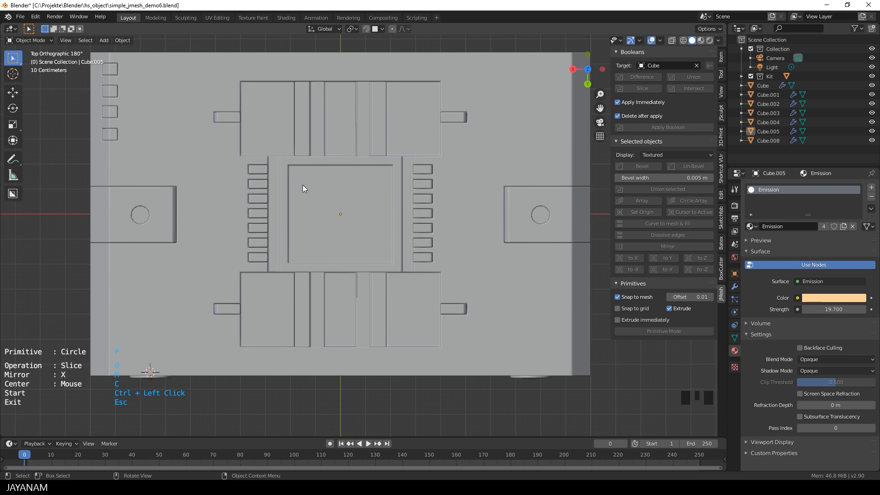
key("o")
key("o")
Open the body in Edit Mode with face selection and delete the overlapping faces between the ribs of the pocket near the back face.
middle_click_drag(303, 183, 353, 233)
scroll(442, 296, "up", 2)
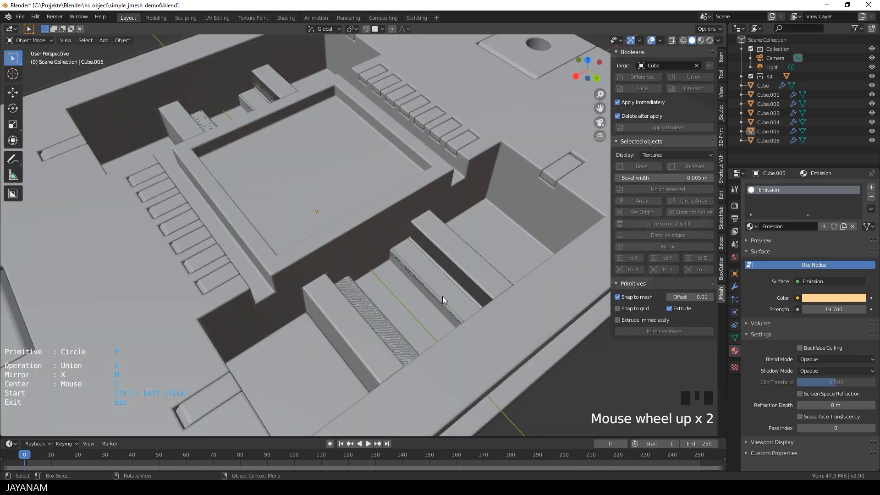
left_click(436, 288)
key("Tab")
left_click(434, 286)
left_click(367, 304)
mouse_move(388, 298)
middle_mouse_down()
mouse_move(365, 289)
mouse_move(374, 291)
middle_mouse_up()
left_click(78, 40)
left_click(413, 277)
key("Delete")
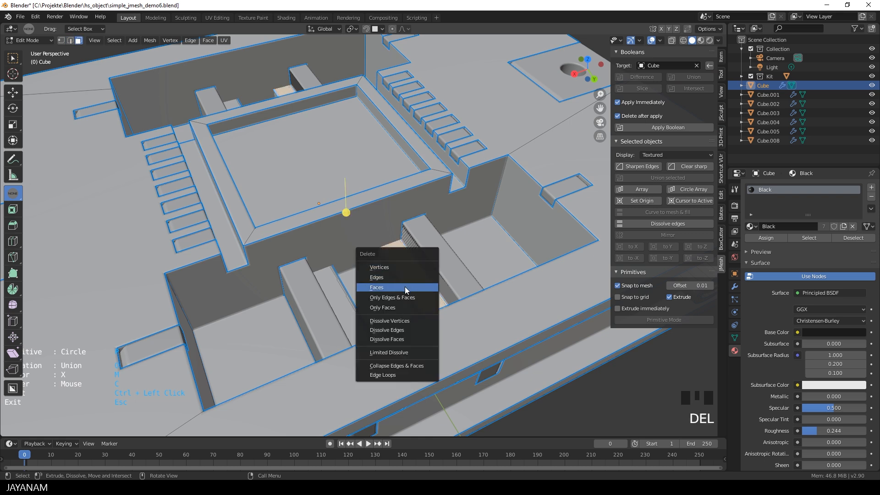
left_click(405, 287)
left_click(430, 271)
key("Delete")
left_click(419, 266)
Delete the remaining overlapping faces between the pocket ribs, leave Edit Mode and return to top view.
middle_click_drag(420, 266, 354, 282)
left_click(248, 262)
middle_click_drag(248, 262, 370, 295)
left_click(221, 202)
left_click(245, 230)
key("Delete")
left_click(246, 236)
left_click(414, 249)
key("Delete")
left_click(412, 257)
scroll(424, 264, "down", 3)
scroll(355, 277, "up", 1)
key("Tab")
scroll(321, 235, "up", 1)
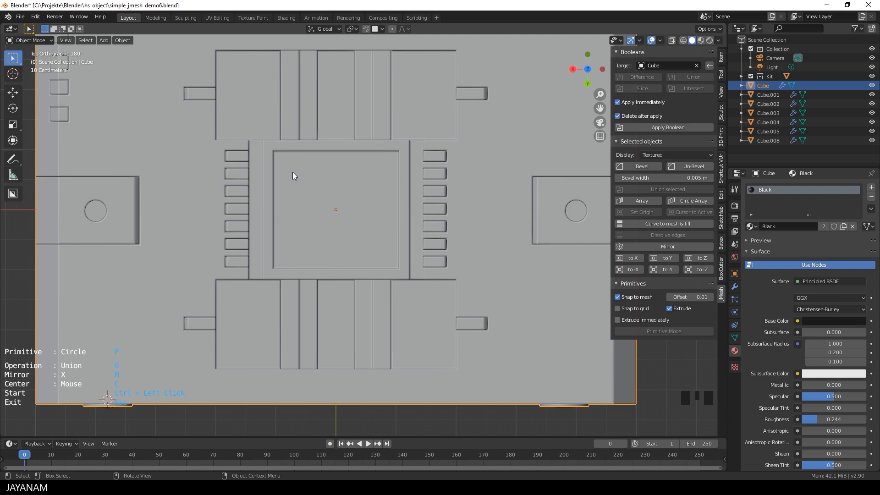
Draw a small X-mirrored circle on the central recess floor, extrude it and union it to the body as two round pins.
key("ctrl")
left_click_drag(294, 174, 300, 177, "ctrl")
middle_click_drag(349, 209, 353, 117)
key("e")
middle_click_drag(332, 169, 296, 163)
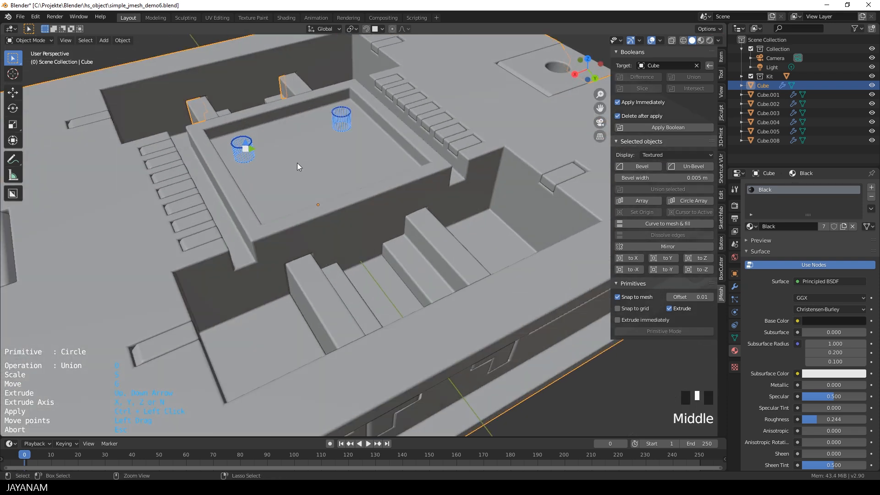
key("ctrl")
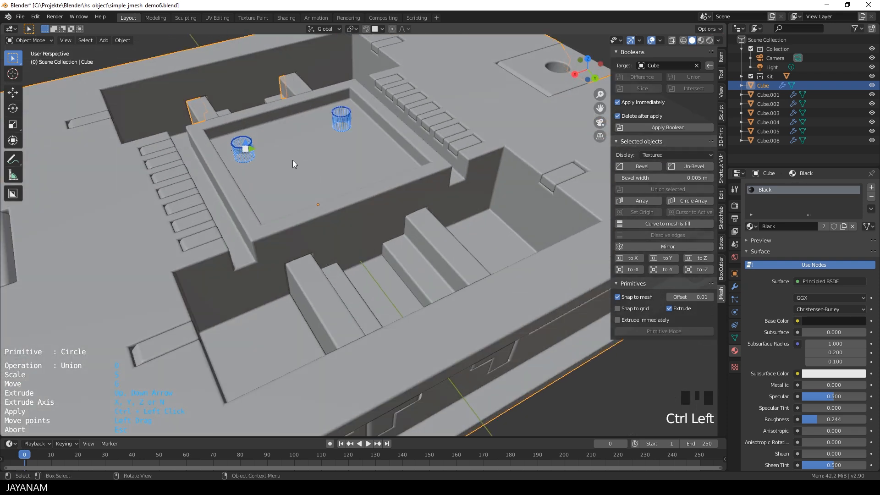
key("Escape")
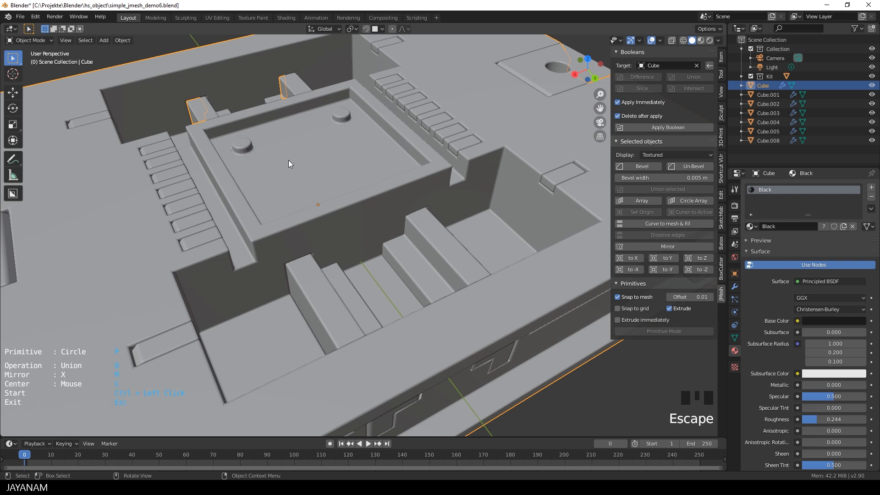
Open the body in Edit Mode with vertex selection near the first pin and turn off the Bevel modifier's viewport display.
middle_click_drag(288, 158, 366, 173)
scroll(350, 179, "up", 3)
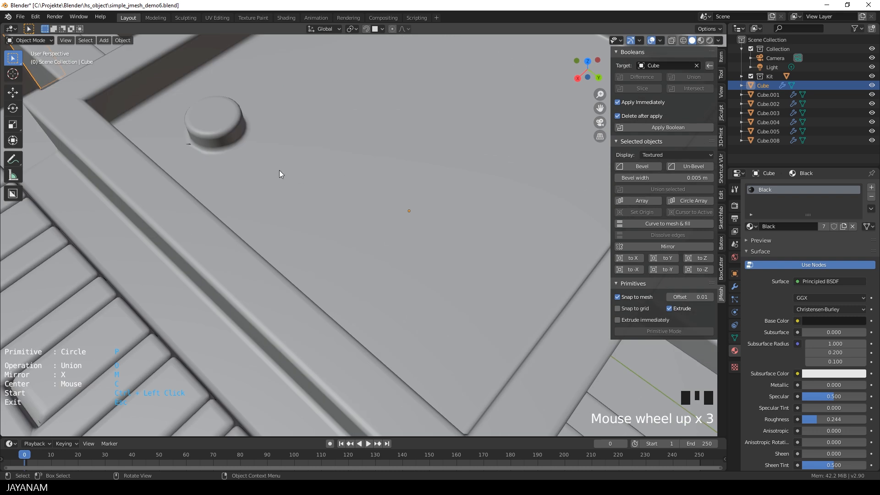
scroll(270, 176, "down", 1)
left_click(318, 191)
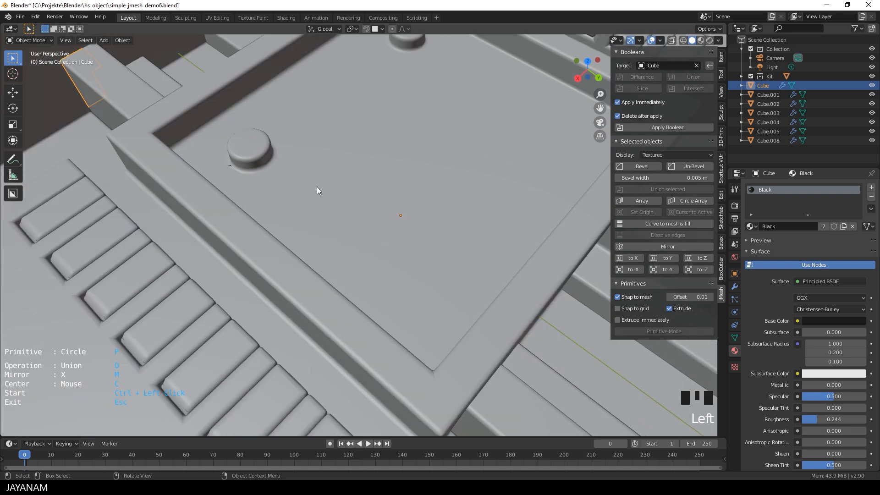
key("Tab")
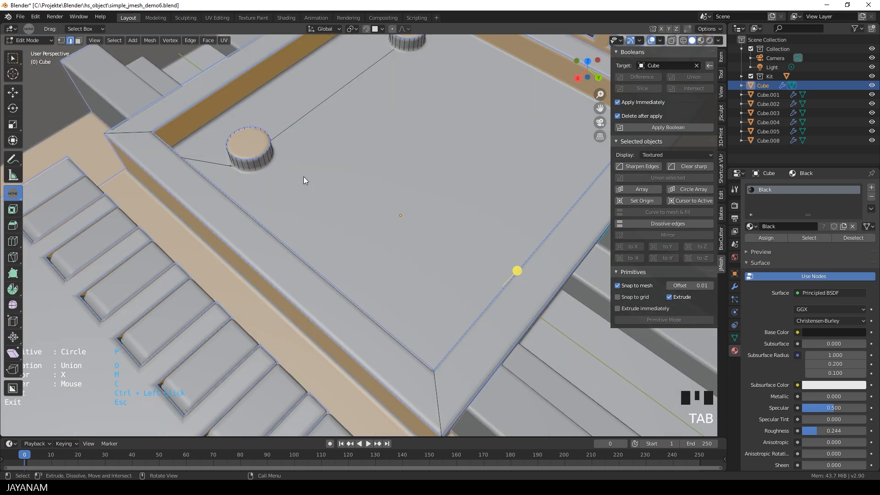
middle_click_drag(289, 177, 320, 226)
scroll(300, 168, "up", 2)
middle_click_drag(300, 168, 353, 185)
left_click(62, 41)
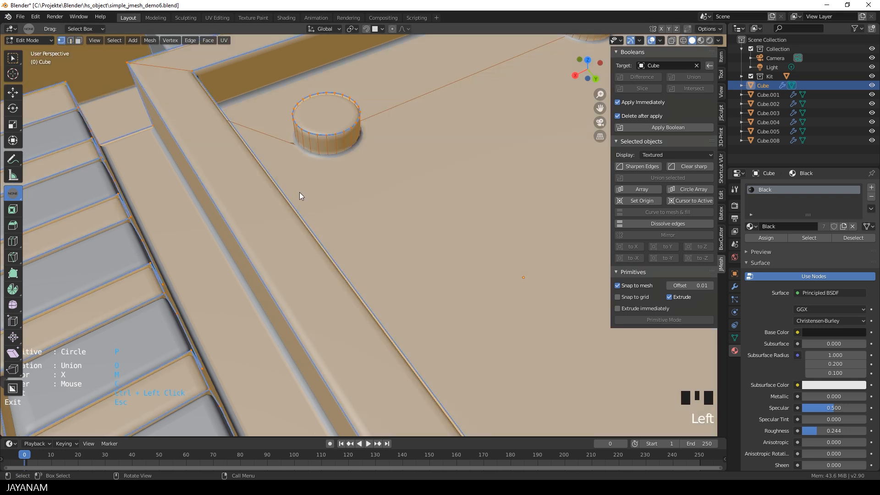
left_click(735, 286)
left_click(817, 201)
Knife-cut an edge from the first pin's base to the adjacent side edge of the central recess.
middle_click_drag(321, 192, 343, 157)
key("k")
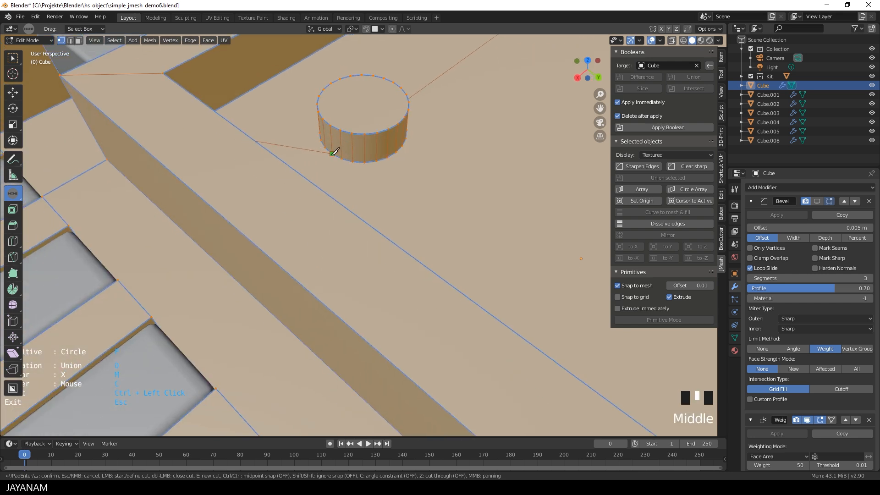
middle_click_drag(325, 171, 256, 176)
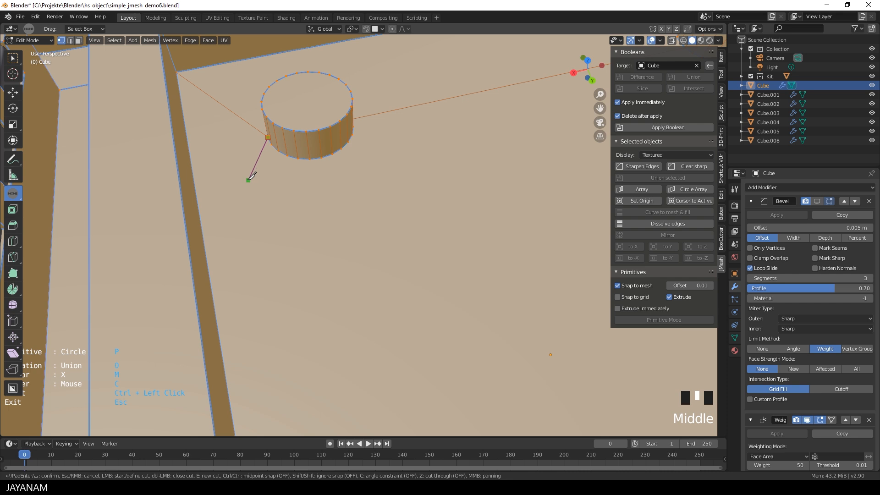
left_click(197, 201)
key("Return")
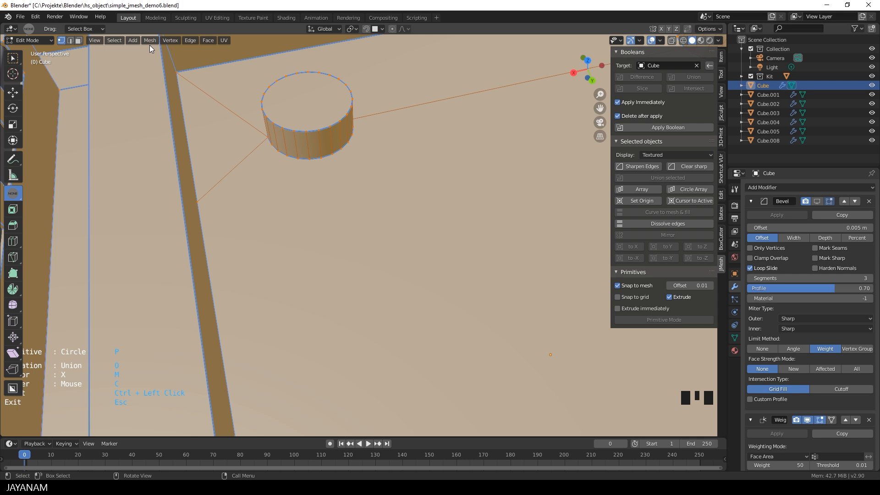
Dissolve the diagonal edge between the first pin and the recess corner, then check the bevel shading in Object Mode.
left_click(70, 40)
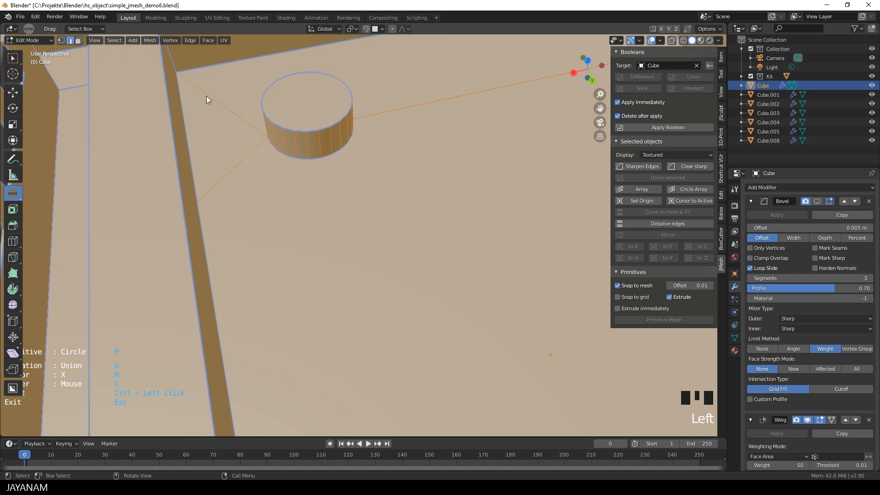
left_click(208, 95)
key("ctrl+x")
scroll(224, 114, "down", 2)
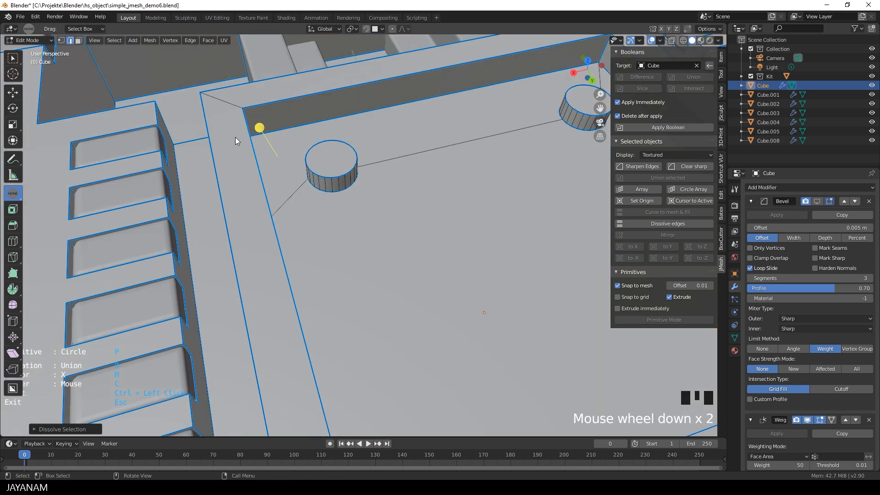
key("Tab")
middle_click_drag(378, 202, 332, 226)
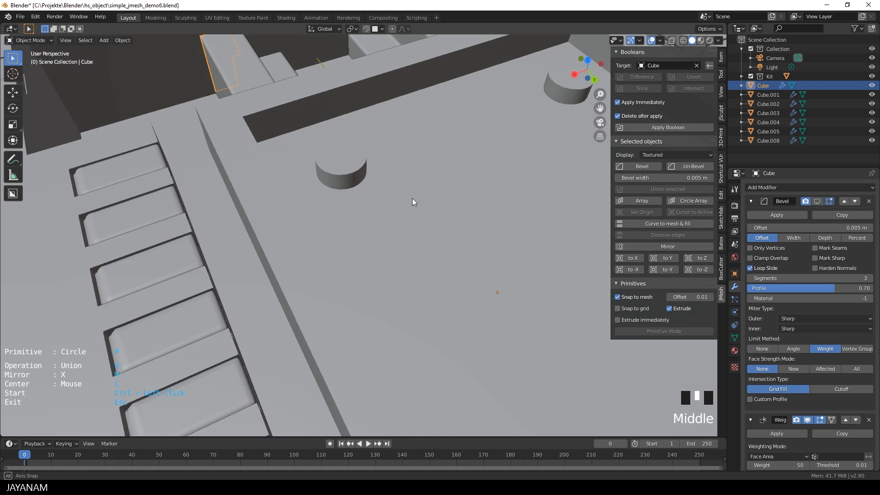
left_click(817, 201)
scroll(364, 191, "down", 2)
scroll(427, 229, "up", 2)
Knife-cut an edge from the second pin's base to the recess side edge and dissolve its diagonal edge to the corner.
key("Tab")
middle_click_drag(451, 186, 482, 183)
left_click(61, 40)
key("k")
left_click(550, 221)
key("Return")
left_click(506, 150)
left_click(509, 150)
Return to Object Mode, turn the Bevel modifier's viewport display back on and set the bevel width to 0.004 m.
key("Tab")
scroll(513, 157, "down", 3)
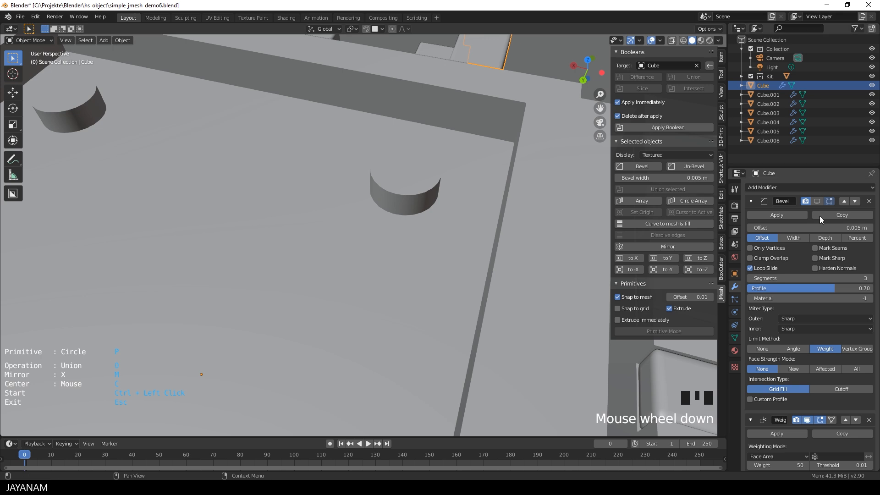
left_click(816, 202)
middle_click_drag(394, 201, 422, 199)
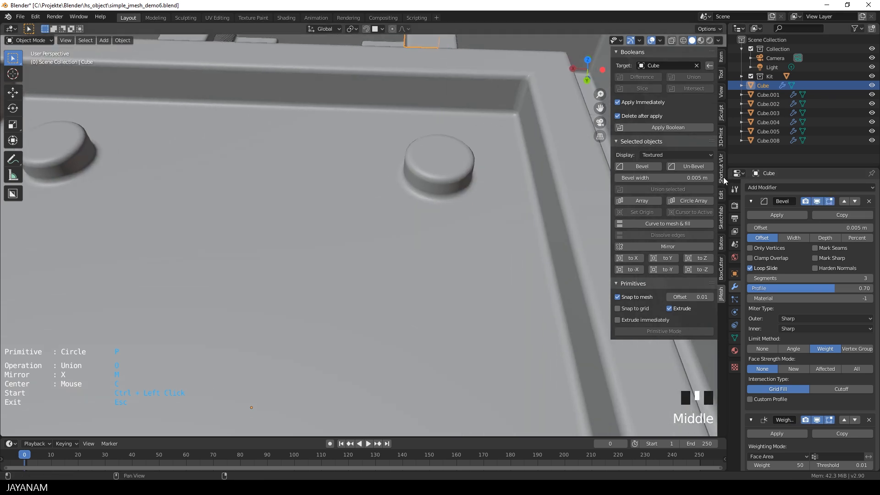
left_click(684, 178)
type(".00")
key("Return")
In Edit Mode, select the top faces of both recess pins and inset them by about 0.0066.
middle_click_drag(388, 238, 373, 174)
scroll(388, 212, "down", 3)
key("Tab")
left_click(204, 157)
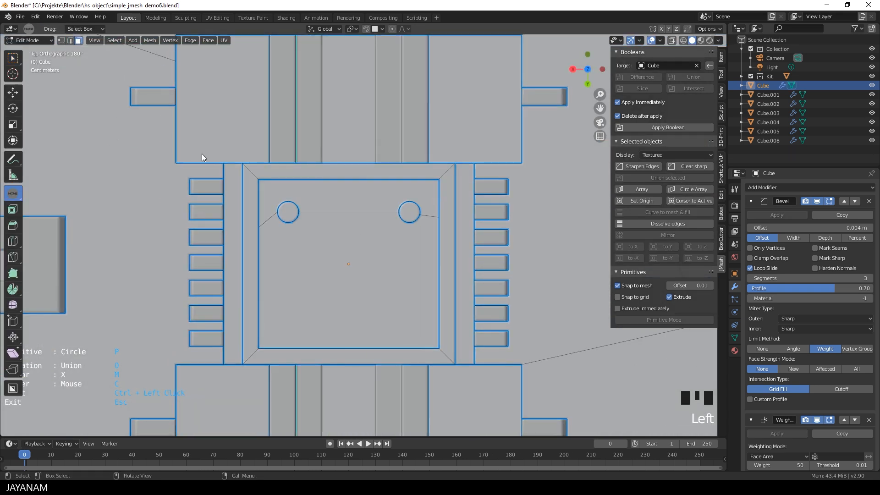
scroll(257, 199, "up", 3)
left_click(233, 197)
left_click(444, 196, "shift")
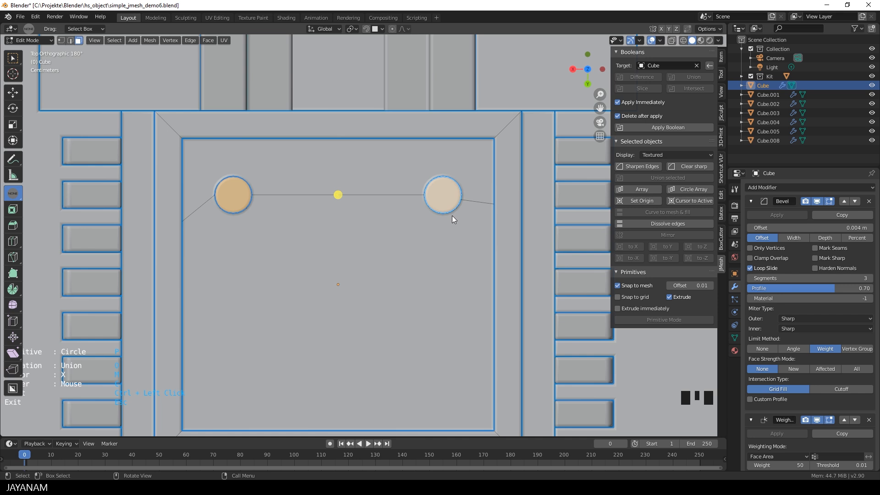
key("i")
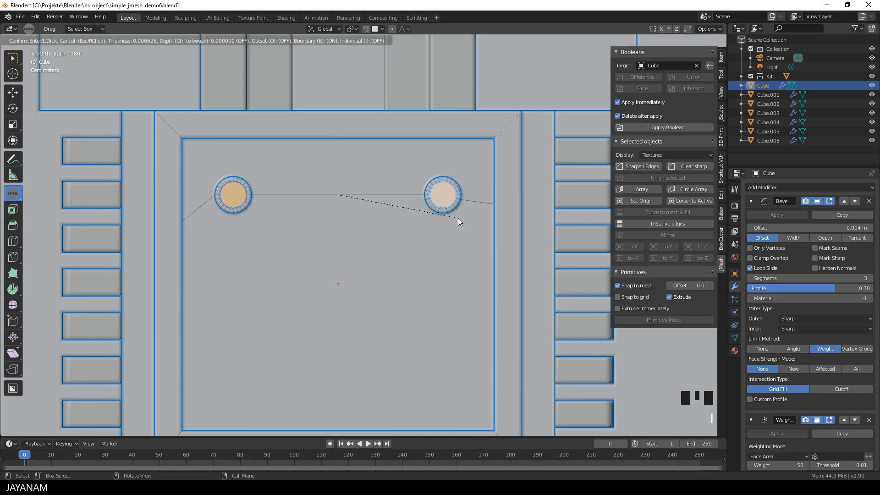
left_click(458, 218)
Extrude the inset faces down to hollow both pins, then return to Object Mode and switch the viewport to material preview.
middle_click_drag(477, 249, 365, 175)
left_click_drag(322, 66, 321, 74)
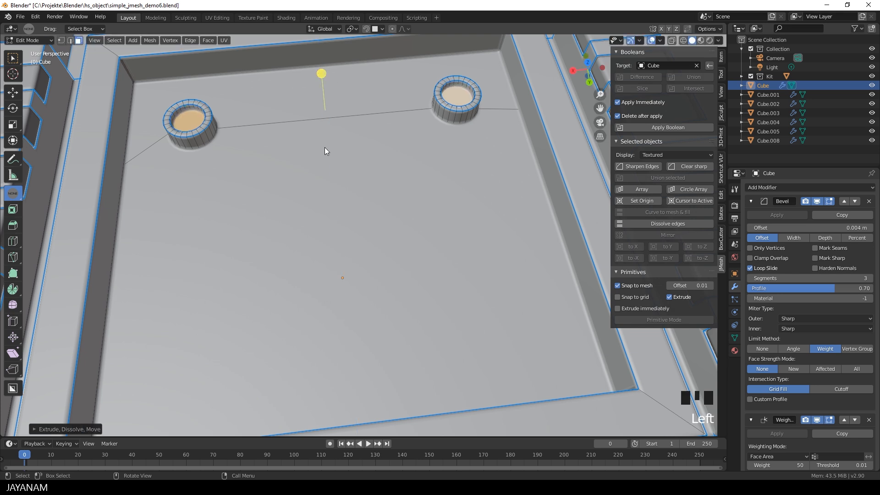
scroll(324, 147, "down", 5)
key("Tab")
scroll(381, 228, "down", 5)
middle_click_drag(383, 229, 400, 213)
left_click(699, 40)
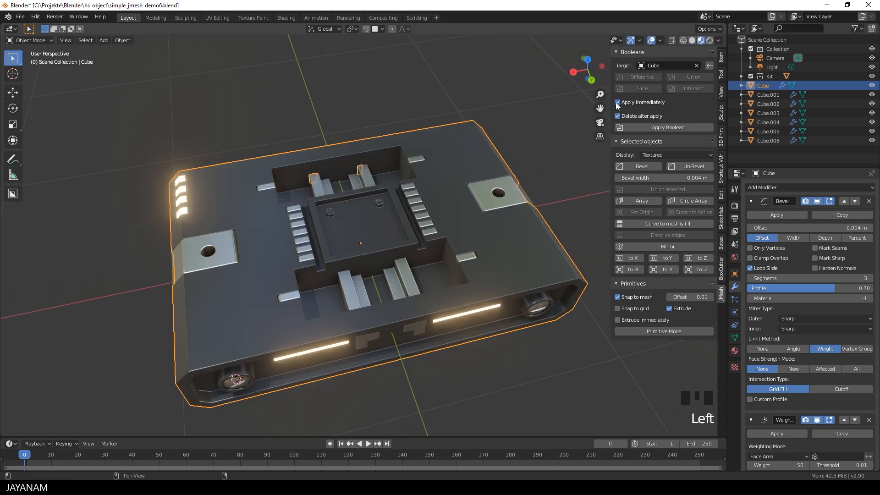
scroll(463, 219, "up", 2)
scroll(218, 216, "down", 2)
middle_click_drag(361, 268, 378, 248)
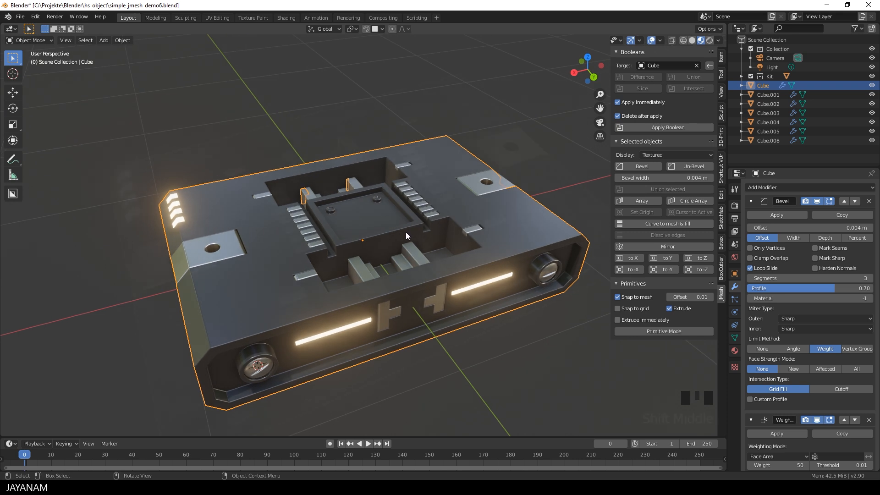
scroll(405, 231, "down", 2)
middle_click_drag(405, 232, 301, 223)
Draw a JMesh 2-Points curve primitive from the first recess pin to the hole in the nearby metal plate.
key("shift+ctrl+p")
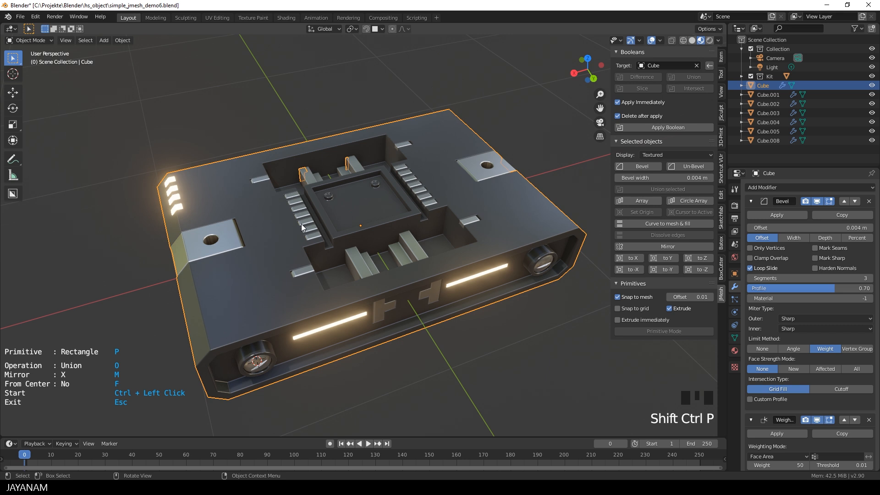
key("p")
key("Left")
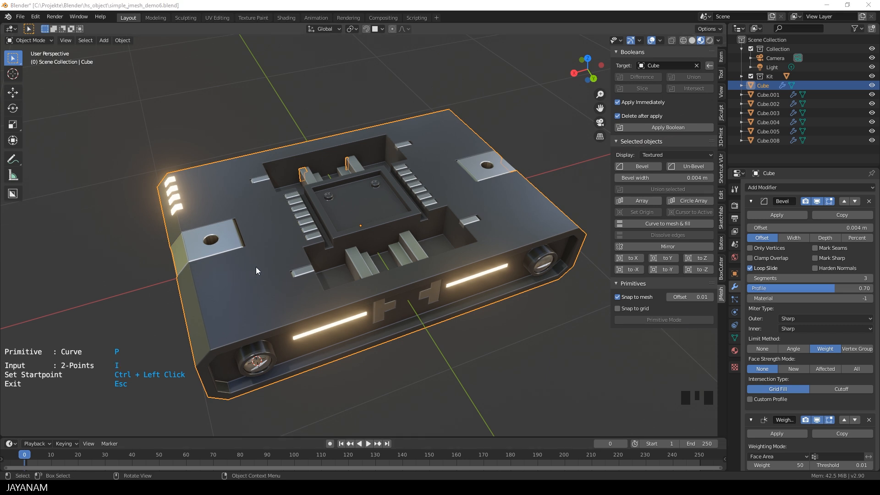
middle_click_drag(260, 265, 259, 268)
scroll(331, 193, "up", 2)
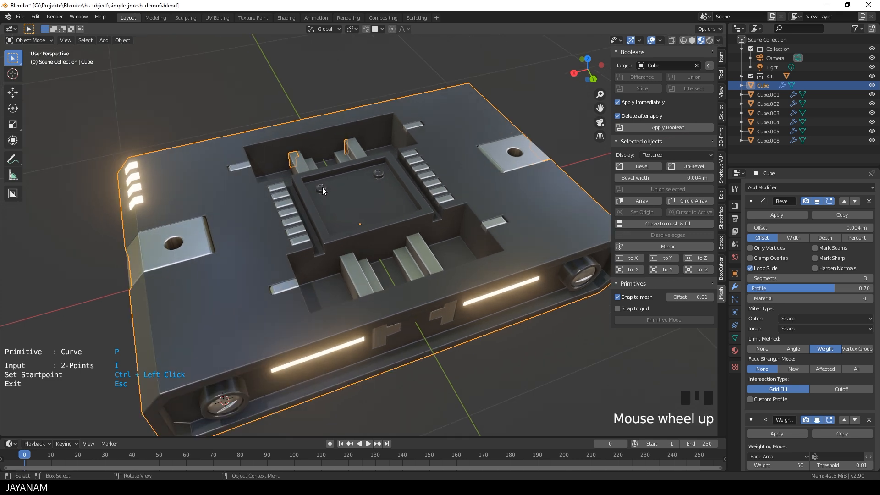
key("ctrl")
left_click(321, 187, "ctrl")
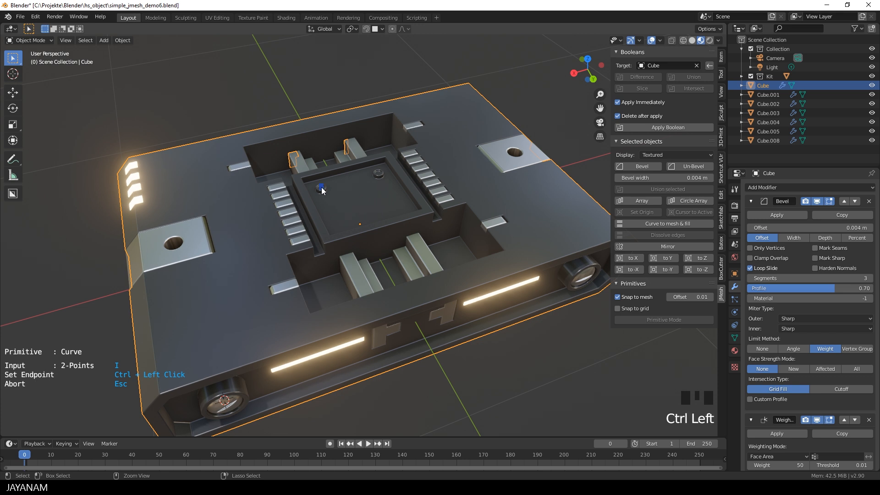
left_click(190, 238, "ctrl")
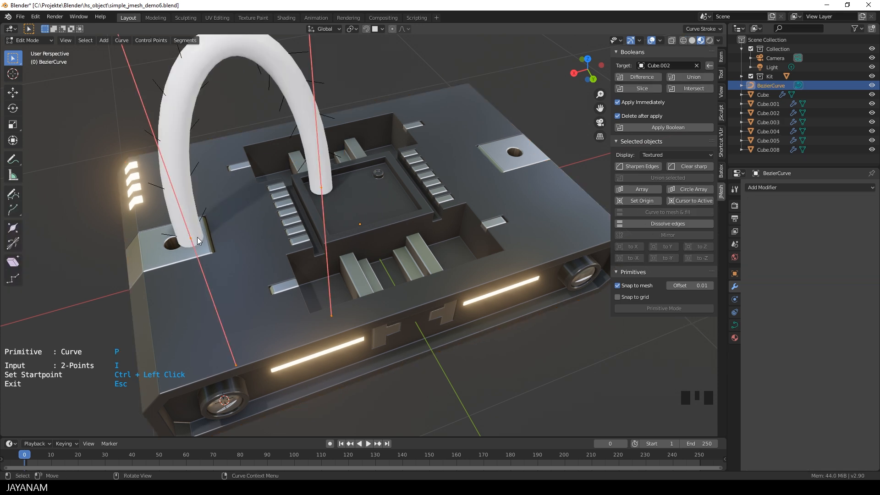
Thin the cable curve with Shrink/Fatten to a factor of about 0.27.
scroll(294, 256, "down", 2)
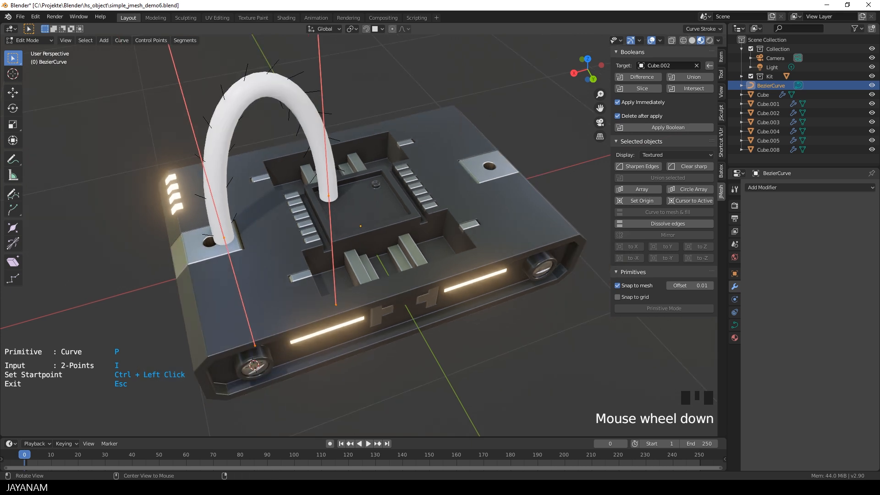
key("alt+s")
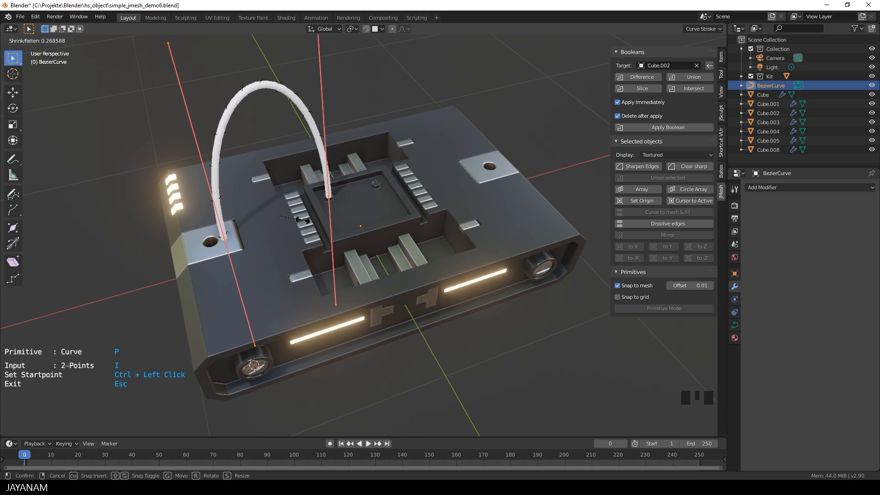
left_click(298, 217)
scroll(314, 220, "up", 3)
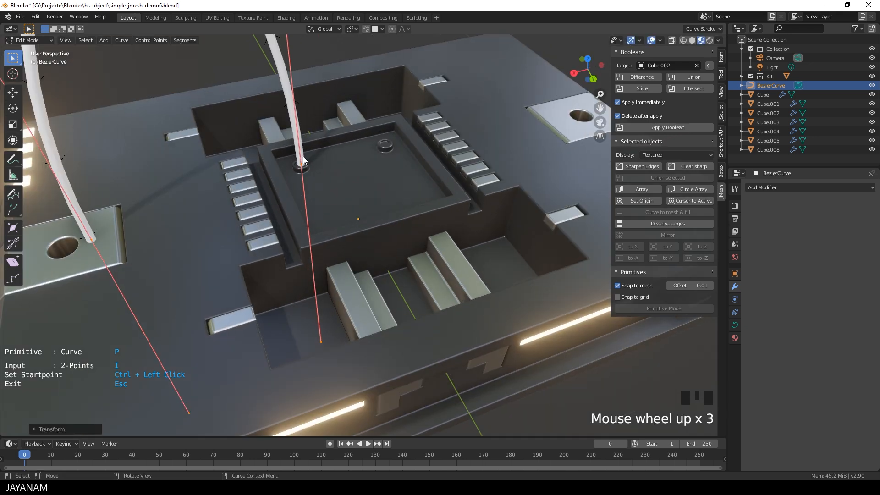
middle_click_drag(303, 166, 268, 143)
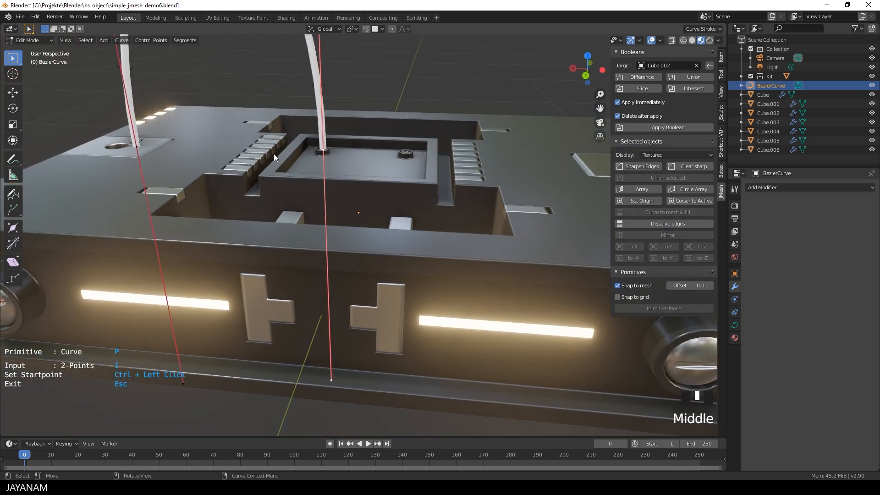
scroll(274, 156, "down", 3)
scroll(332, 192, "down", 2)
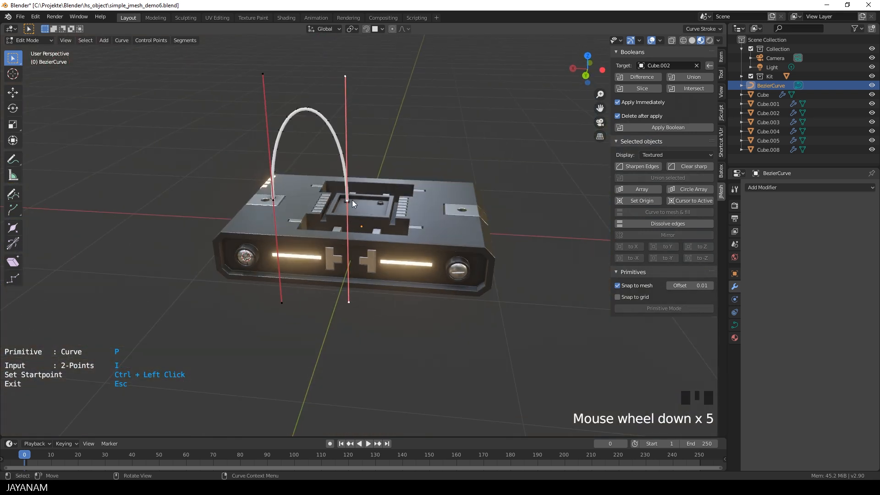
Lower the upper handles at both ends of the cable curve to flatten its arch.
left_click(345, 75)
key("g")
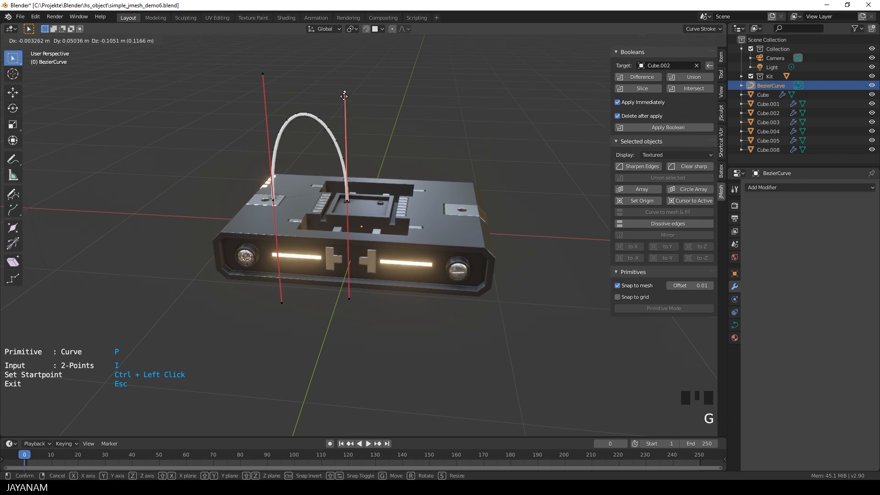
left_click(344, 182)
left_click(263, 73)
key("g")
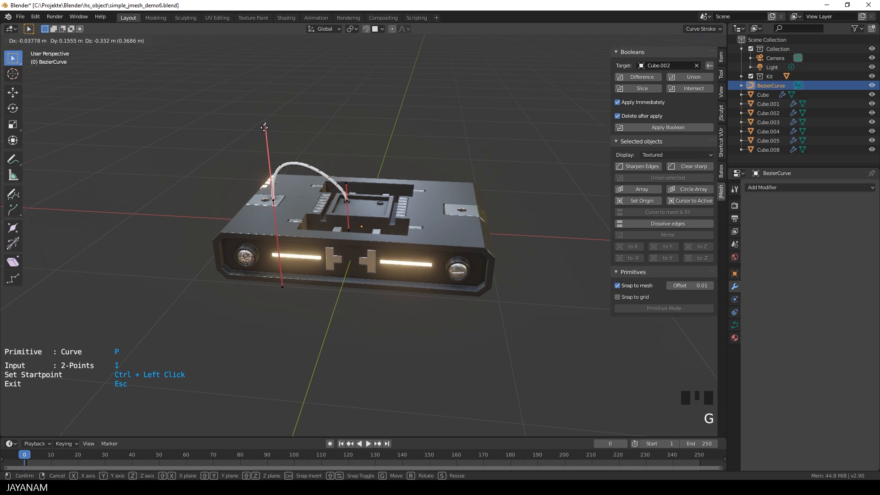
left_click(270, 170)
Select the whole cable curve, subdivide it and reposition the new middle control point.
middle_click_drag(270, 170, 321, 202)
scroll(321, 202, "up", 2)
key("a")
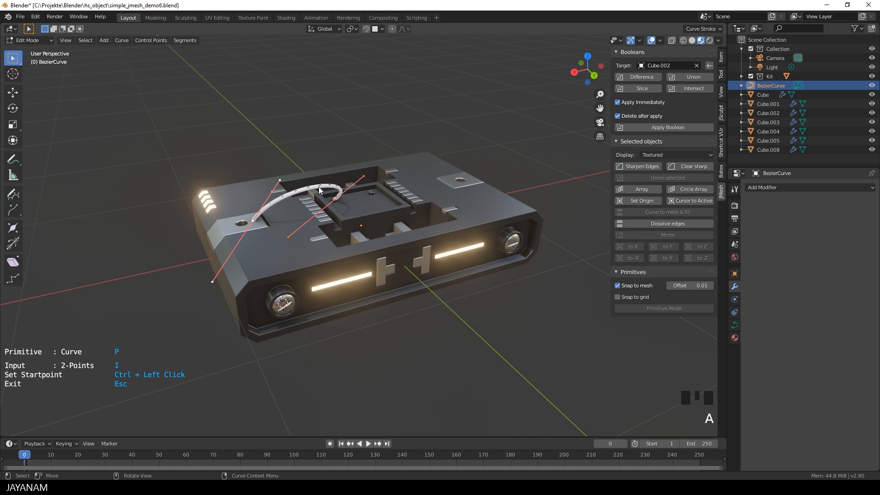
right_click(316, 186)
left_click(310, 186)
middle_click_drag(334, 189, 394, 196)
key("g")
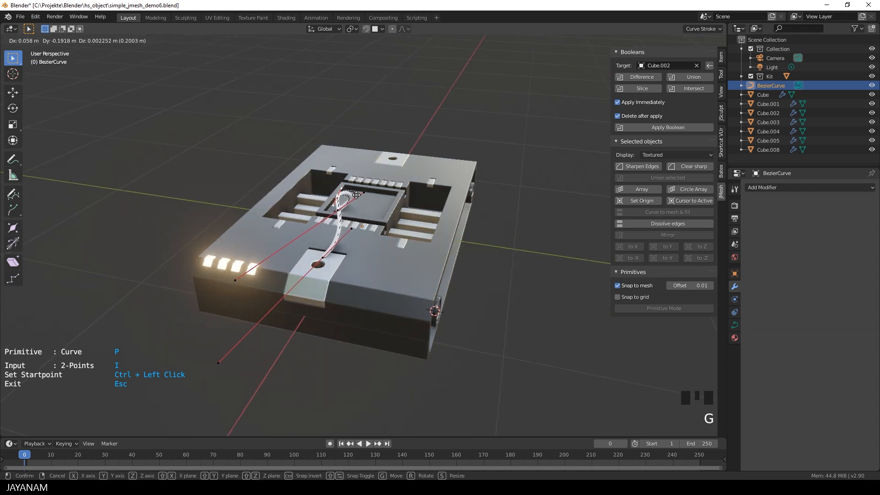
left_click(344, 198)
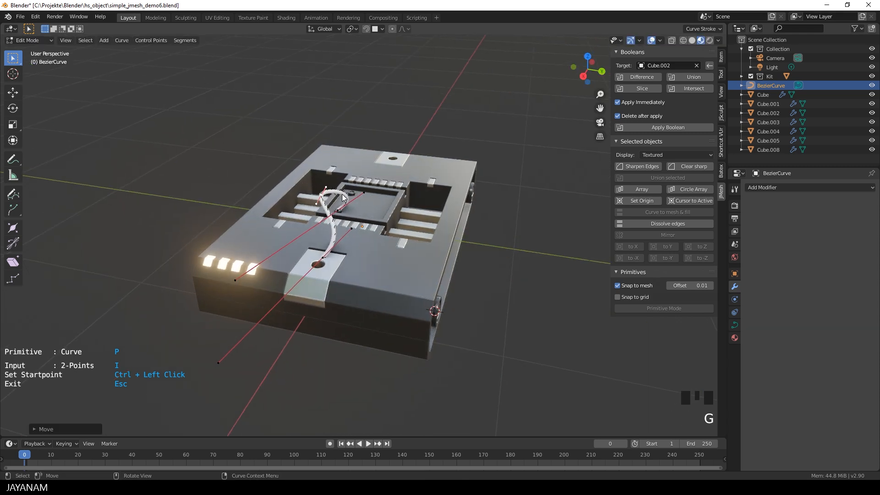
Reposition the cable's plate-end handles and control points to smooth its arch.
left_click(351, 230)
key("g")
left_click(322, 190)
key("g")
middle_click_drag(322, 190, 364, 222)
left_click(243, 216)
scroll(364, 222, "up", 2)
scroll(363, 221, "down", 3)
left_click_drag(361, 374, 344, 252)
scroll(357, 221, "up", 5)
middle_click_drag(357, 221, 332, 234)
Turn the cable's plate-end handle upright and lower that end into the hole of the metal plate.
left_click_drag(221, 307, 158, 329)
middle_click_drag(188, 326, 316, 312)
scroll(316, 311, "down", 3)
left_click_drag(532, 150, 458, 141)
left_click(468, 231)
key("g")
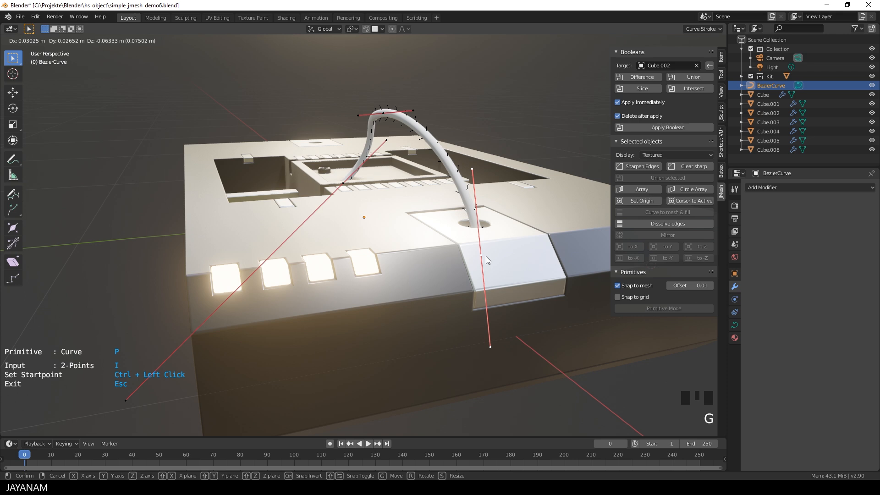
left_click(488, 259)
middle_click_drag(486, 257, 320, 183)
middle_click_drag(293, 151, 196, 109)
Shorten the cable's pin-end handle and turn it upright above the first pin.
left_click(530, 273)
key("g")
left_click(388, 220)
middle_click_drag(433, 194, 504, 201)
scroll(438, 238, "up", 3)
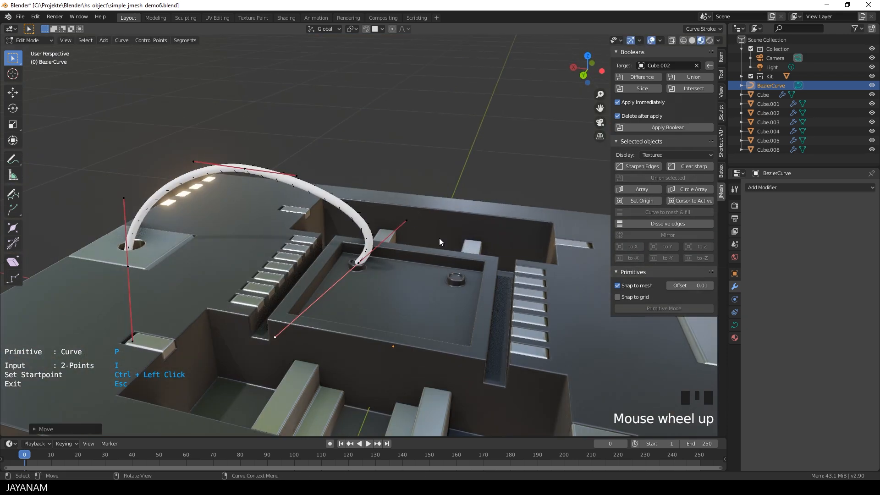
left_click(274, 338)
key("g")
left_click(357, 335)
Lower the cable's middle control point and shift it sideways so the cable runs closer to the surface.
left_click(245, 168)
key("g")
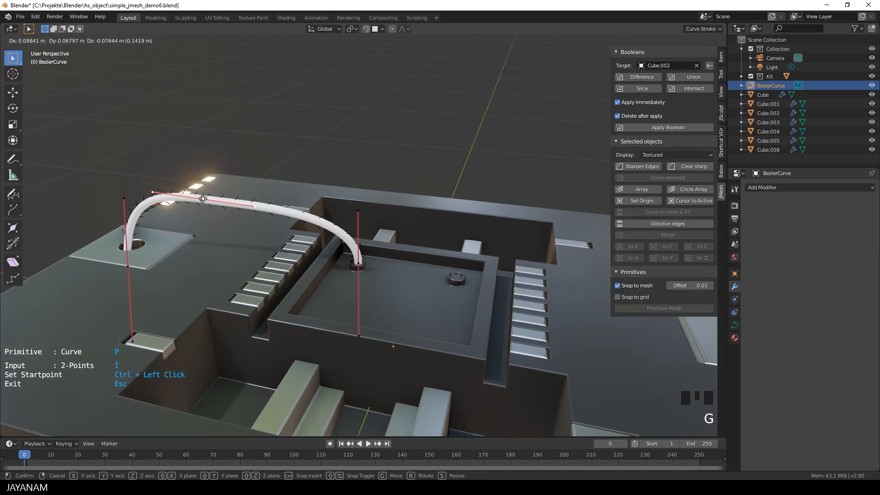
left_click(255, 211)
middle_click_drag(313, 217, 250, 204)
scroll(270, 192, "up", 3)
key("g")
left_click(265, 176)
Align the cable's pin end with the first pin and straighten its upper handle from a second viewing direction.
left_click(314, 173)
key("g")
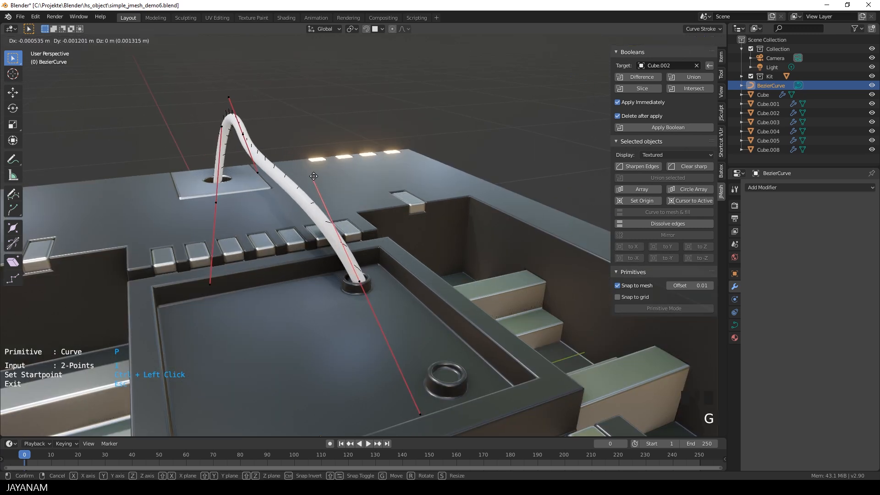
left_click(362, 186)
left_click_drag(358, 281, 355, 282)
middle_click_drag(370, 276, 261, 265)
left_click_drag(328, 171, 375, 177)
middle_click_drag(375, 201, 396, 213)
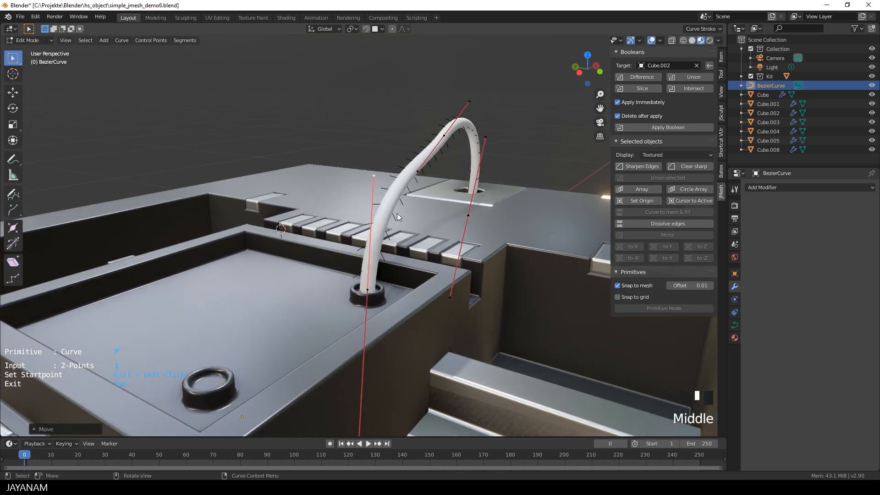
Seat the cable's end control point inside the hollow of the first pin.
scroll(396, 229, "up", 4)
left_click(393, 359)
key("g")
left_click(381, 378)
middle_click_drag(383, 366, 243, 305)
scroll(243, 305, "up", 2)
scroll(273, 348, "down", 3)
scroll(265, 349, "up", 3)
middle_click_drag(265, 349, 237, 235)
key("g")
left_click(425, 407)
Return to Object Mode and assign the existing Rubber material to the cable.
key("Tab")
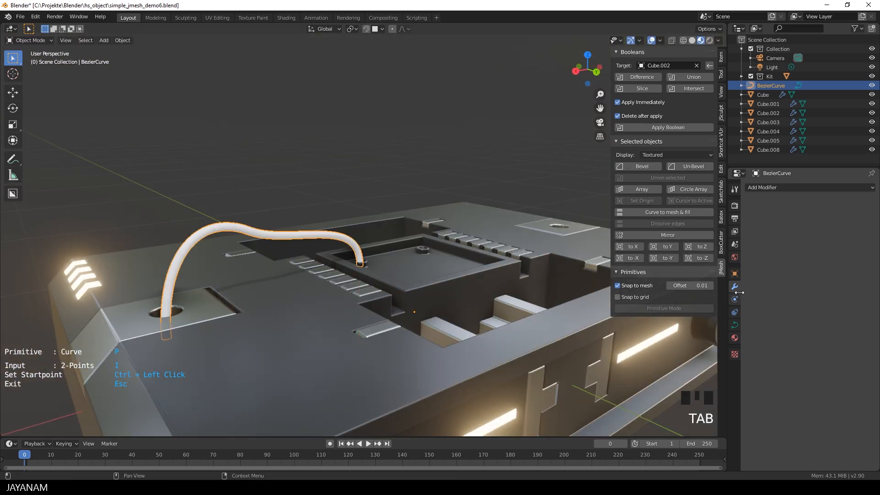
left_click(735, 337)
left_click(750, 226)
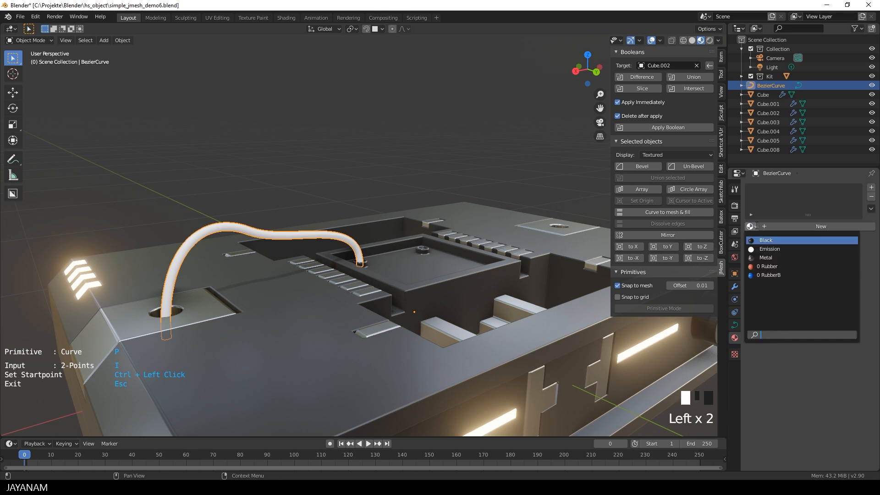
left_click(771, 266)
scroll(495, 255, "down", 2)
middle_click_drag(397, 242, 417, 200)
left_click(416, 200)
mouse_move(417, 144)
middle_mouse_down()
mouse_move(433, 137)
mouse_move(426, 146)
middle_mouse_up()
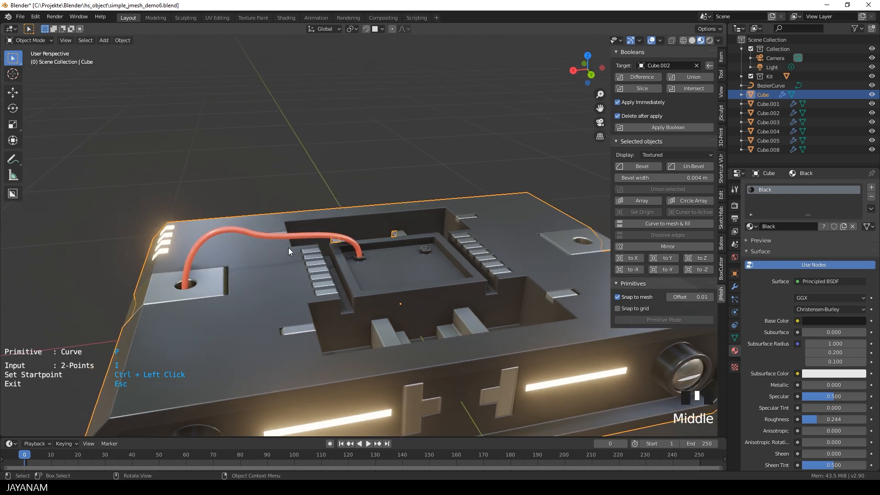
Select the cable, save the file, and duplicate the cable about 0.9 m across towards the opposite metal plate.
left_click(293, 235)
key("ctrl+s")
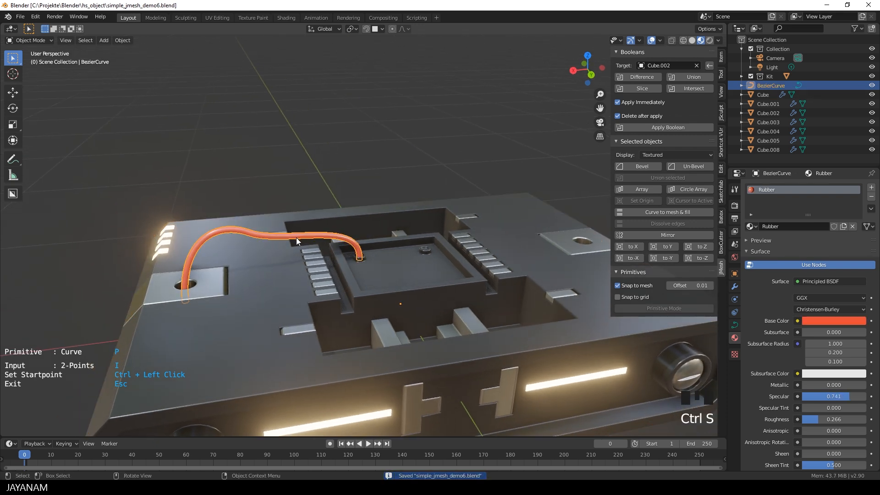
key("shift+d")
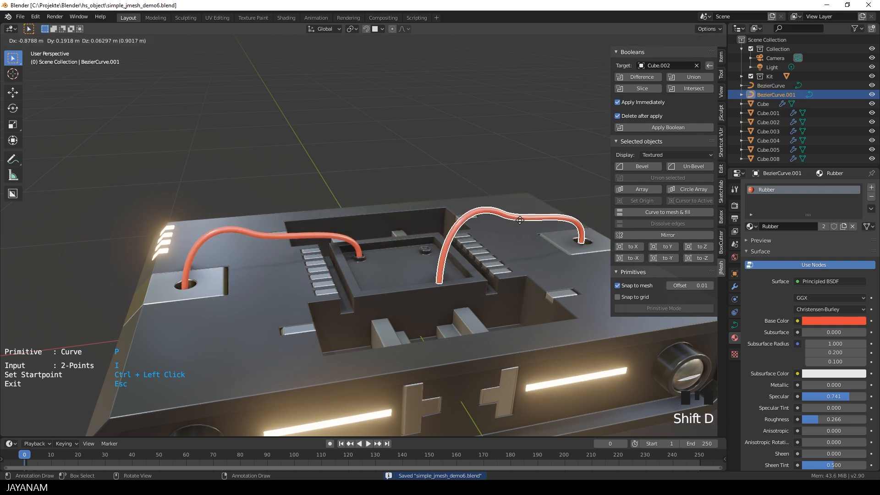
left_click(515, 220)
middle_click_drag(515, 219, 413, 210)
scroll(491, 367, "up", 3)
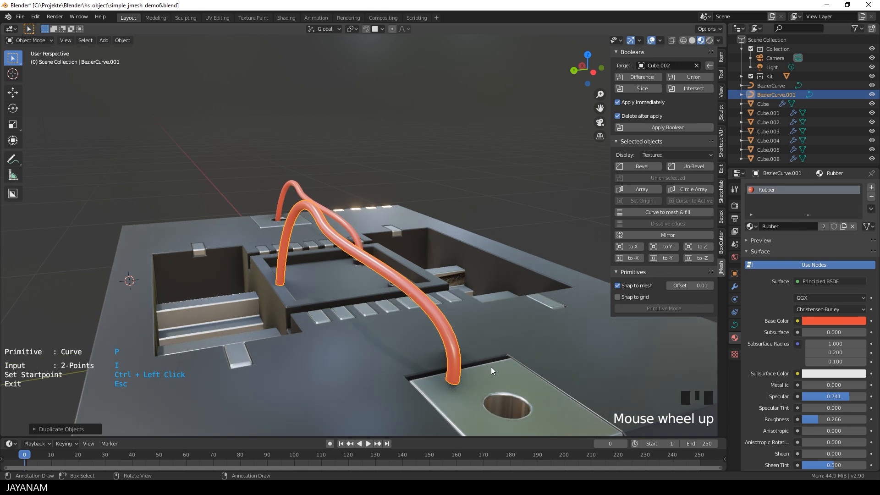
In Edit Mode, move the copied cable's nearest end into the hole of the opposite metal plate.
key("Tab")
left_click(455, 383)
key("g")
left_click(507, 412)
middle_click_drag(507, 412, 320, 297)
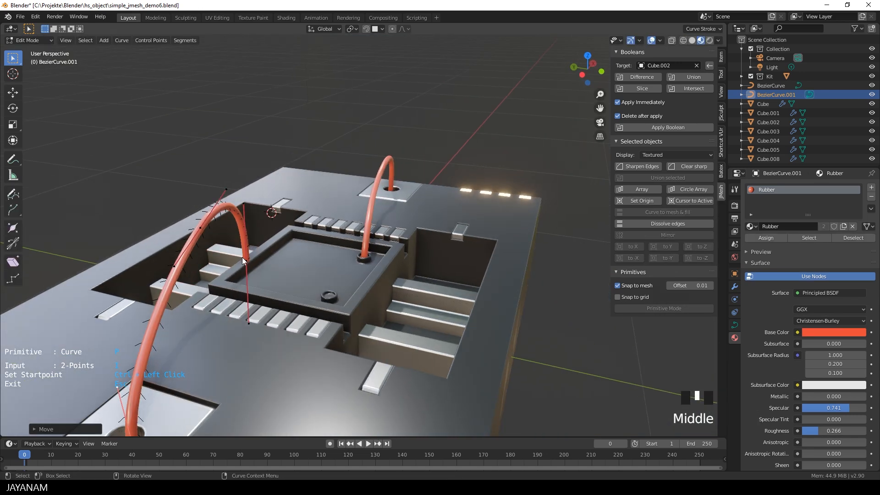
Move the copied cable's other end onto the second recess pin.
key("g")
left_click(258, 262)
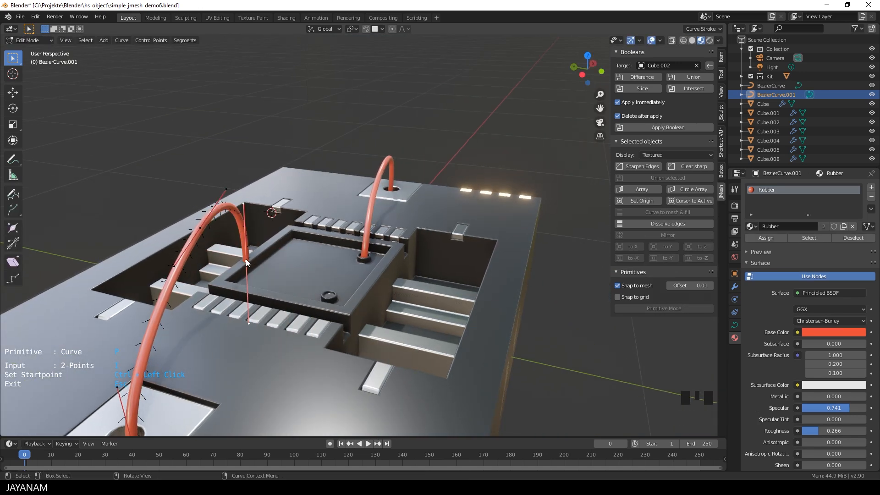
key("g")
left_click(284, 275)
middle_click_drag(284, 275, 218, 293)
key("g")
left_click(291, 265)
Move the copied cable's middle control point towards the opposite plate and adjust the handle at its pin end.
scroll(230, 275, "up", 2)
left_click(411, 98)
key("g")
left_click(295, 97)
left_click(356, 240)
key("g")
left_click(339, 242)
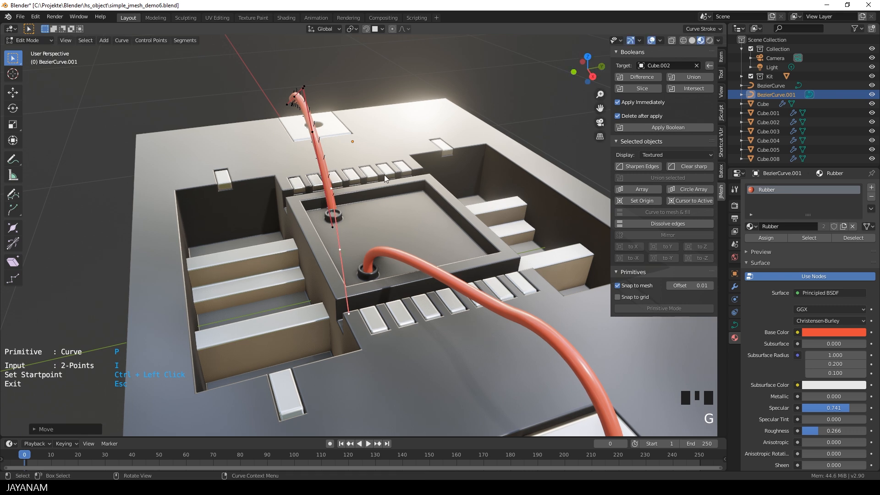
Adjust the copied cable's pin-end and middle control points so its end sits centred in the recess pin.
middle_click_drag(378, 239, 464, 236)
key("g")
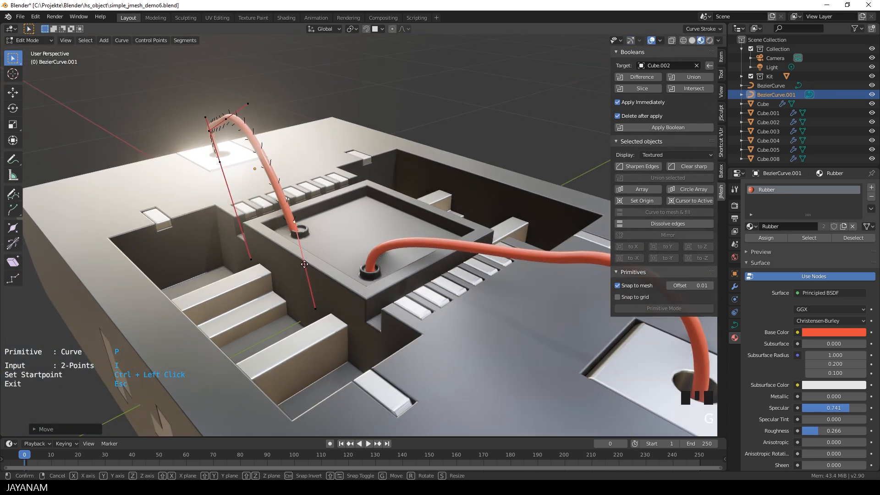
left_click(318, 260)
middle_click_drag(306, 170, 359, 157)
left_click(146, 176)
key("g")
left_click(148, 182)
left_click(255, 307)
key("g")
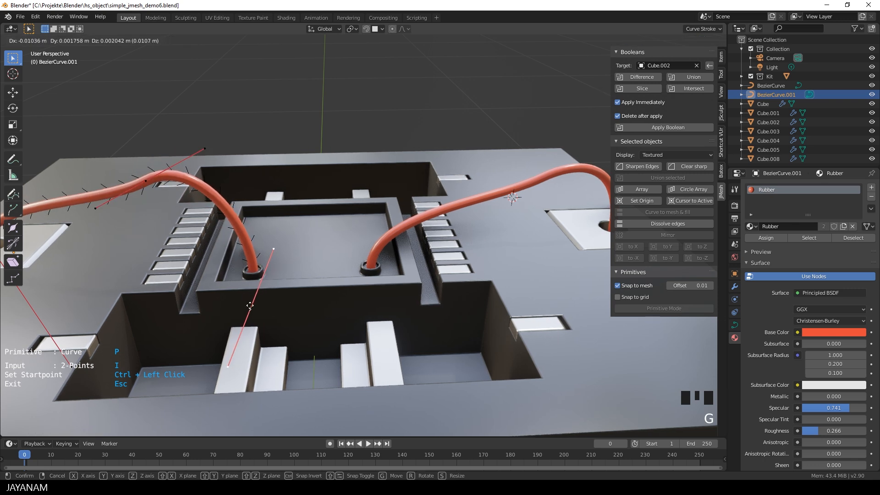
left_click(250, 307)
Lower the copied cable's middle control point about 0.07 m towards the device surface.
middle_click_drag(250, 303, 174, 263)
middle_click_drag(442, 131, 316, 120)
scroll(483, 236, "down", 2)
middle_click_drag(486, 230, 378, 196, "shift")
left_click(340, 197)
key("g")
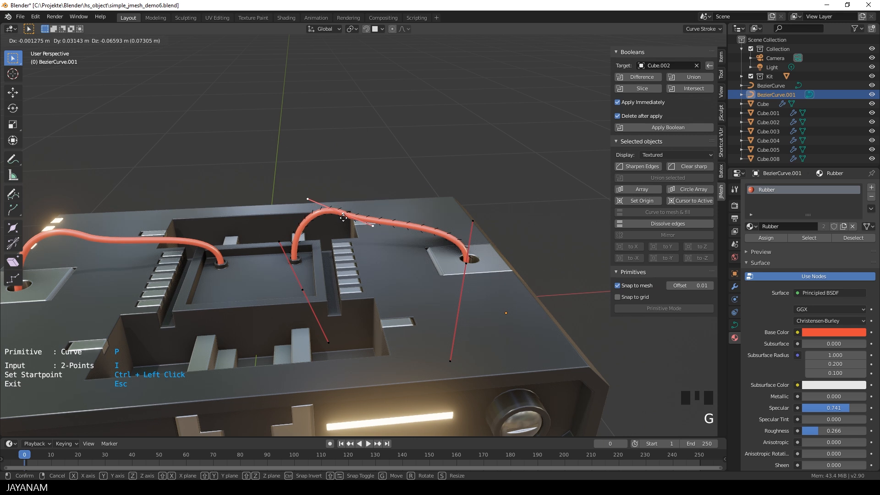
left_click(343, 213)
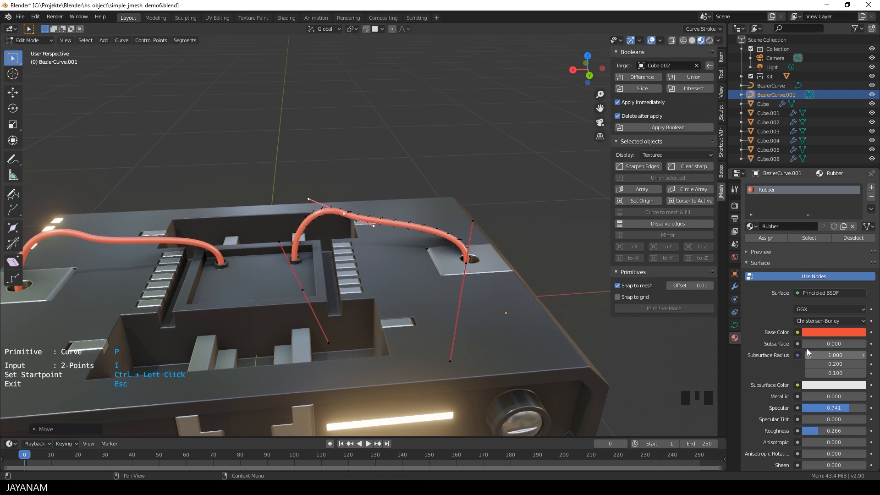
Assign the existing RubberB material to the copied cable and deselect its control points.
left_click(752, 228)
left_click(754, 275)
left_click(538, 235)
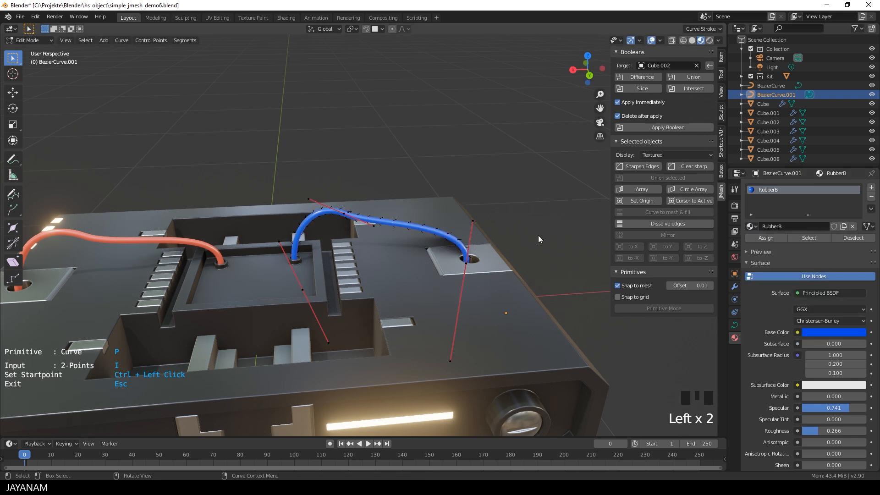
Reposition the blue cable's middle control point to refine the bend between the pin and the metal plate.
middle_click_drag(538, 235, 512, 235)
middle_click_drag(409, 154, 322, 148)
left_click(347, 206)
middle_click_drag(380, 205, 460, 197)
key("g")
left_click(352, 193)
Subdivide the blue cable between its middle and pin-end control points and select the new point.
scroll(458, 200, "down", 4)
scroll(348, 250, "up", 3)
left_click(324, 287, "shift")
right_click(336, 239)
left_click(324, 235)
left_click(339, 234)
Rotate and move the new control point so the blue cable rises steeply out of the recess pin.
key("r")
left_click(349, 225)
middle_click_drag(350, 227, 396, 250)
key("r")
left_click(397, 253)
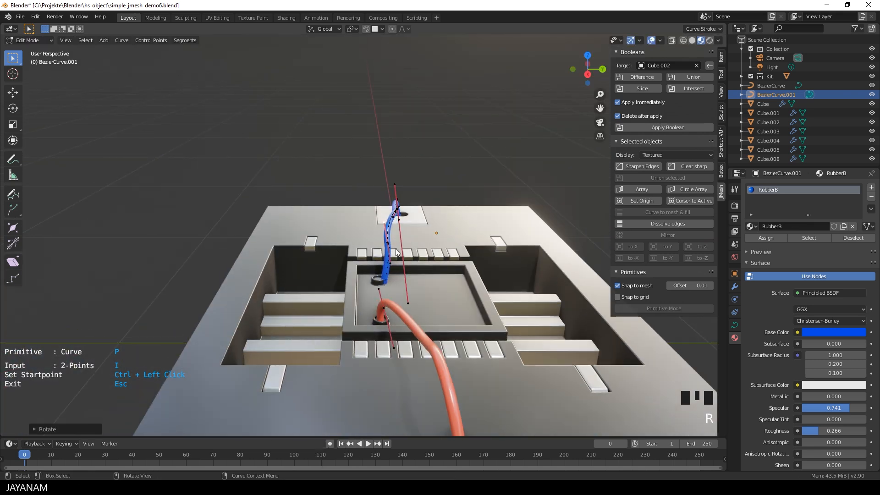
key("g")
left_click(335, 262)
scroll(335, 262, "up", 3)
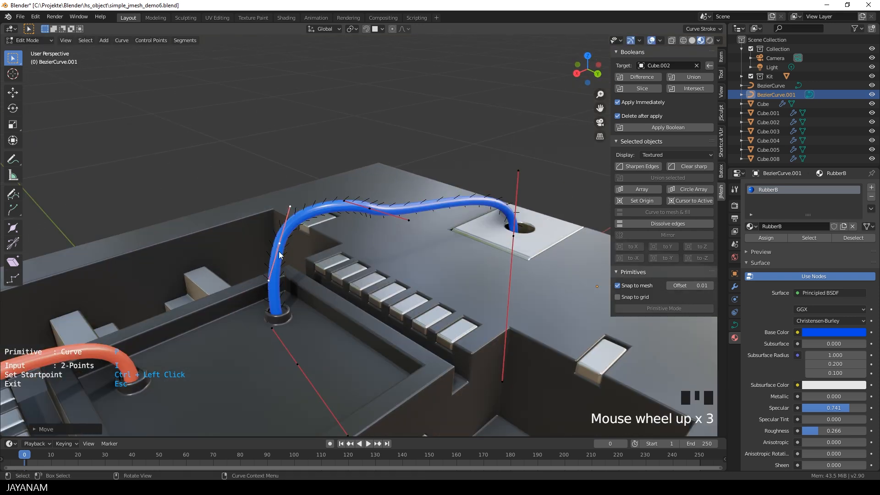
Leave Edit Mode on the blue cable and deselect it.
middle_click_drag(280, 254, 405, 254)
left_click(369, 258)
scroll(573, 317, "down", 5)
key("Tab")
left_click(465, 190)
middle_click_drag(465, 190, 452, 209)
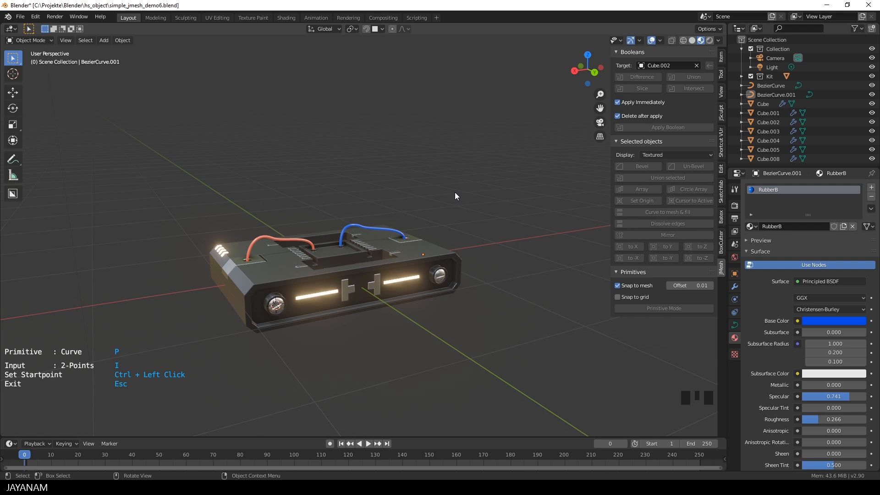
In the back orthographic view, set up a JMesh Circle primitive with the Slice operation and Y mirroring.
middle_click_drag(463, 174, 320, 282)
scroll(457, 203, "down", 5)
key("Escape")
scroll(320, 282, "up", 6)
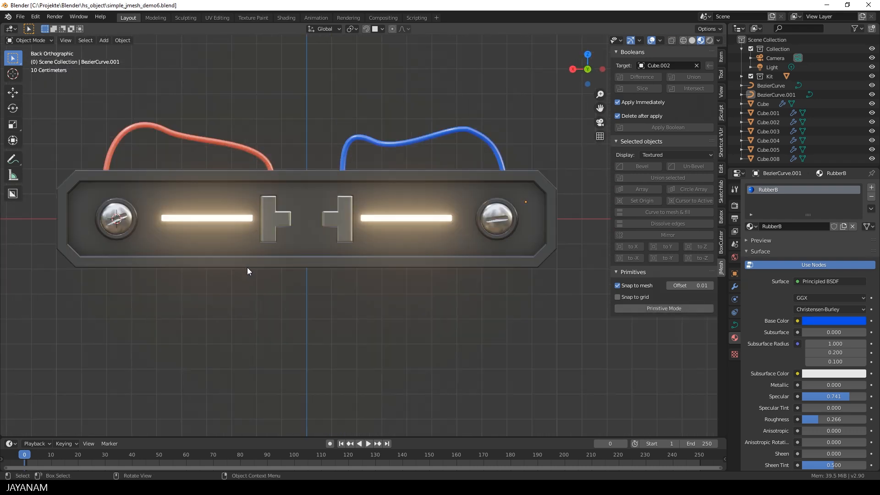
middle_click_drag(262, 269, 303, 294, "shift")
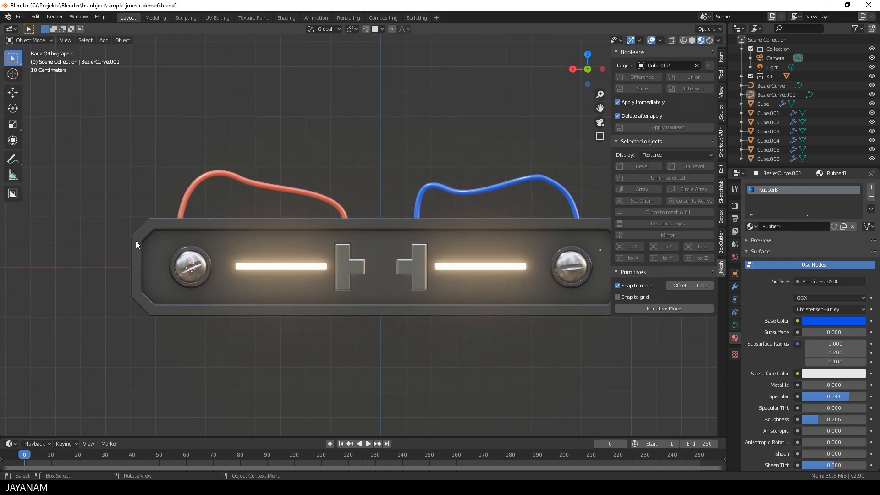
key("ctrl+alt+p")
key("p")
key("o")
key("m")
Slice a small circle into the recessed light-bar panel, in the upper corner beside the large screw, and exit primitive mode.
left_click(159, 246, "ctrl")
left_click(164, 248)
middle_click_drag(164, 249, 183, 291)
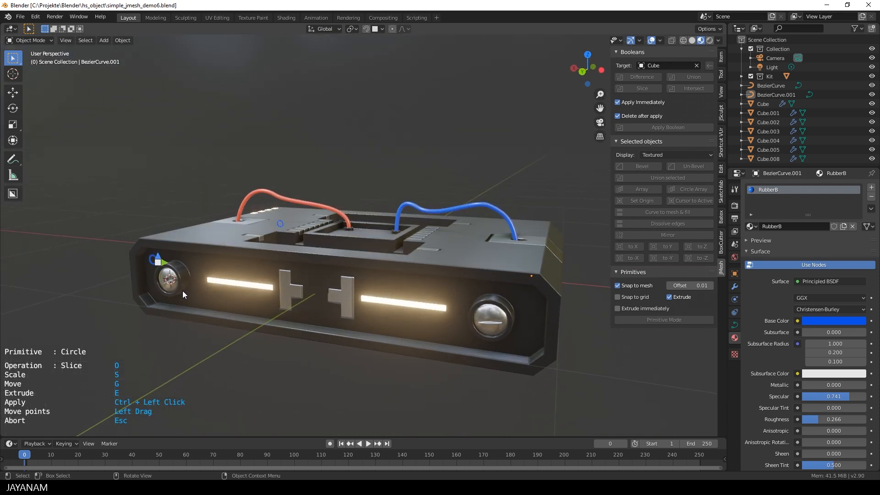
key("e")
key("ctrl+KP_1")
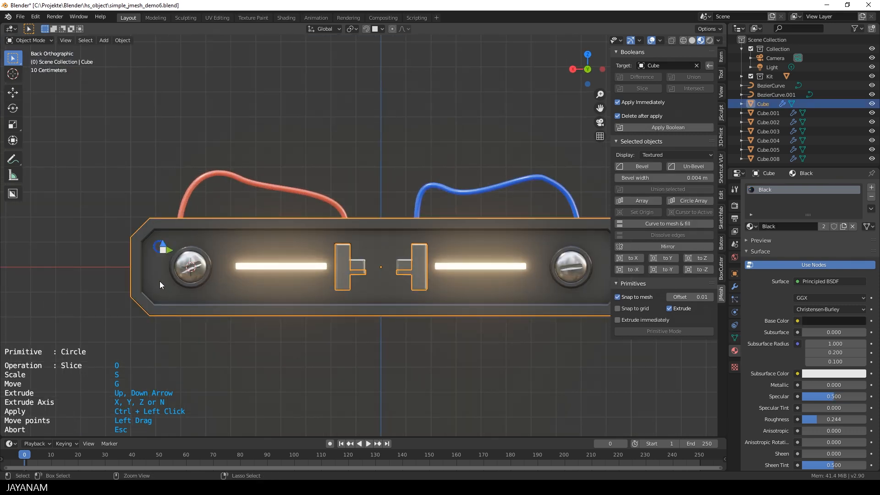
left_click(160, 285, "ctrl")
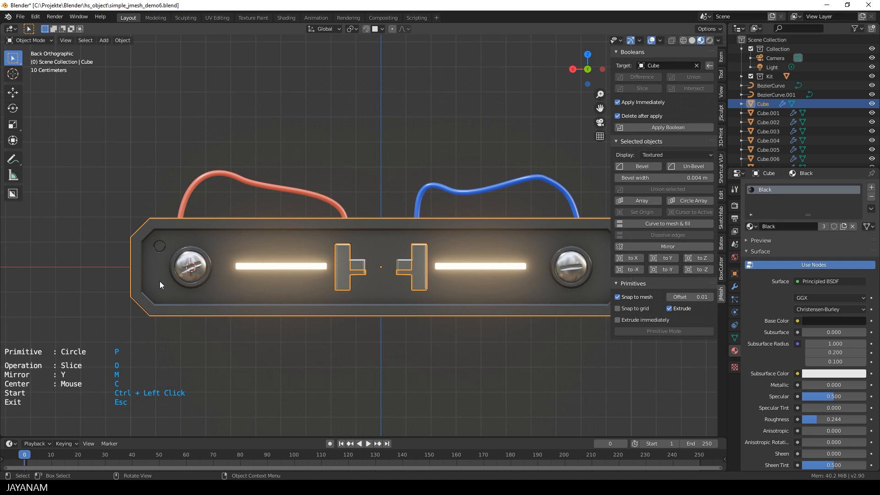
key("Escape")
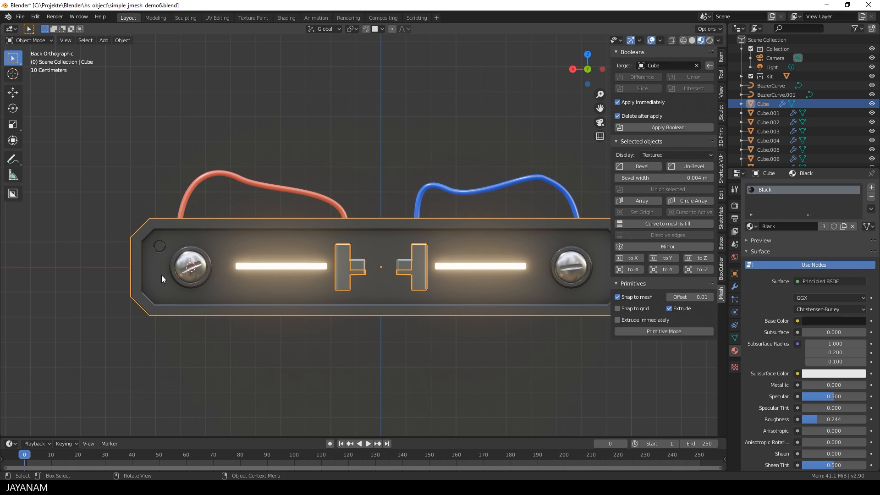
Select the sliced circle object and change its material from Black to Metal.
left_click(160, 246)
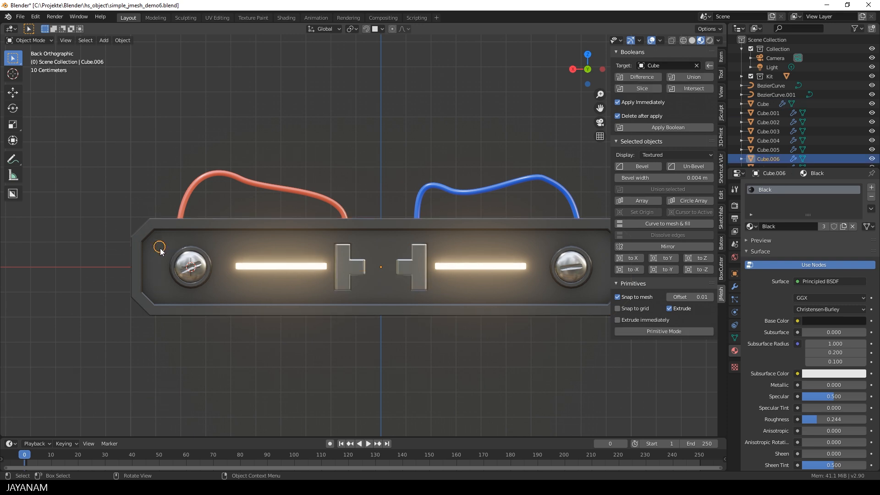
left_click(753, 226)
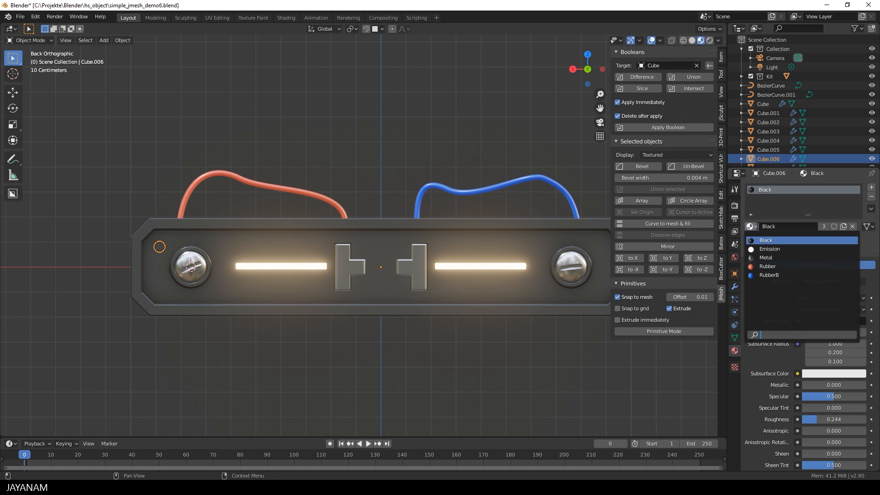
left_click(774, 258)
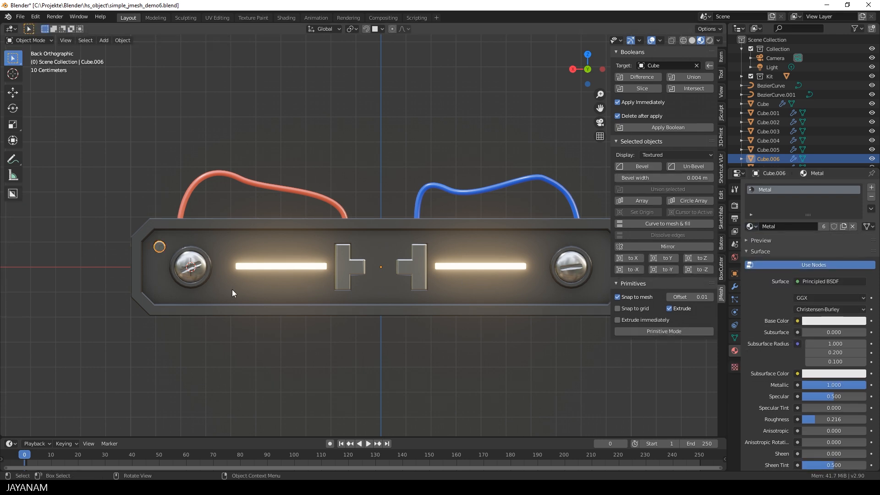
In Edit Mode, switch to the Tweak tool and inset the circle's front face by about 0.0076 m.
key("Tab")
scroll(232, 282, "up", 2)
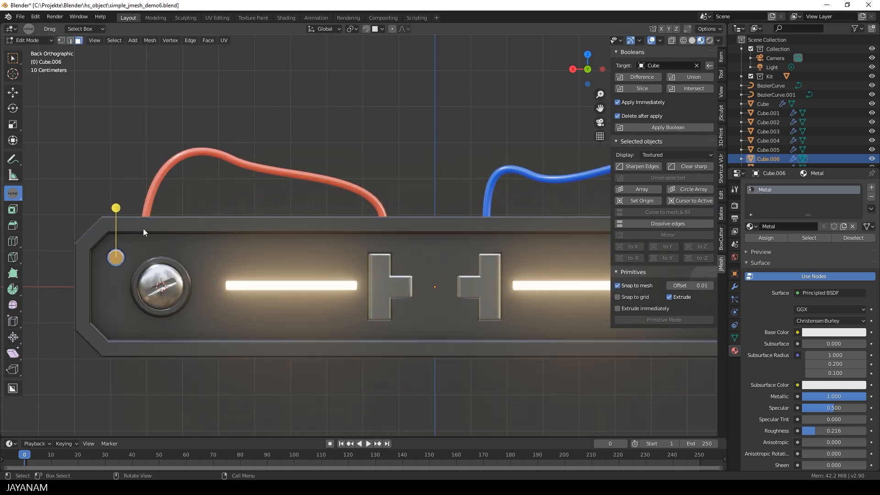
left_click(115, 259)
key("Tab")
key("Tab")
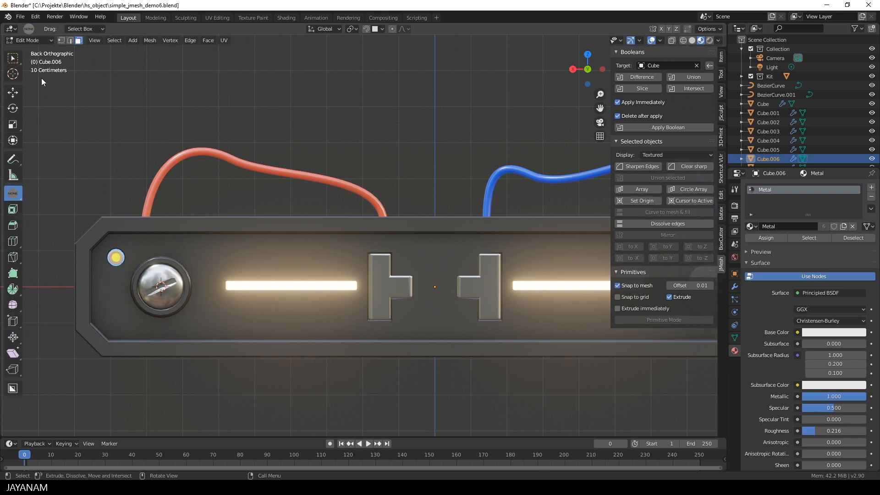
left_click(13, 62)
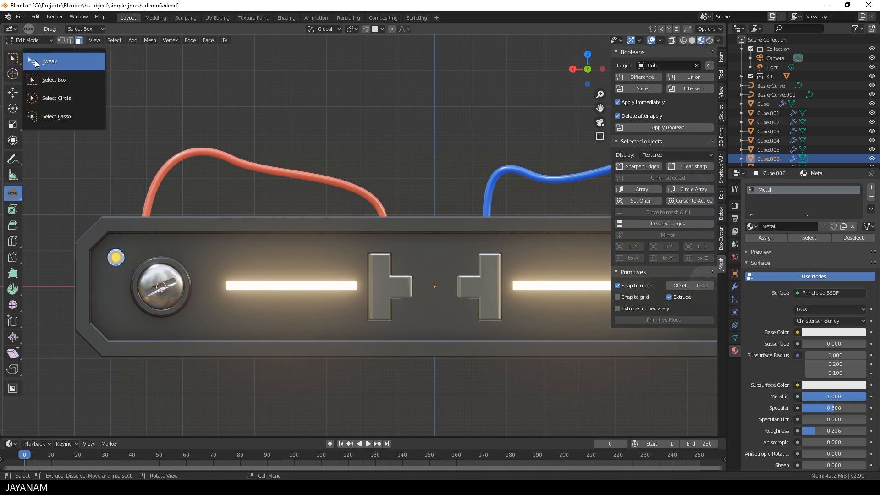
left_click(36, 63)
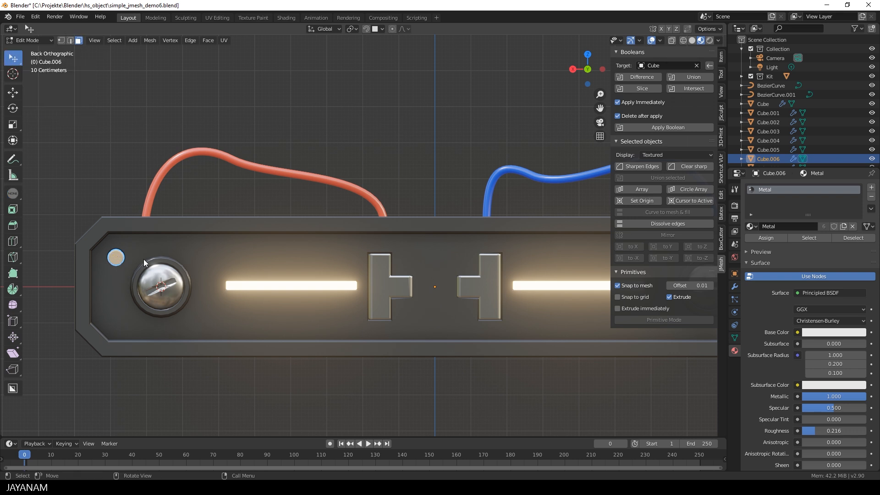
key("i")
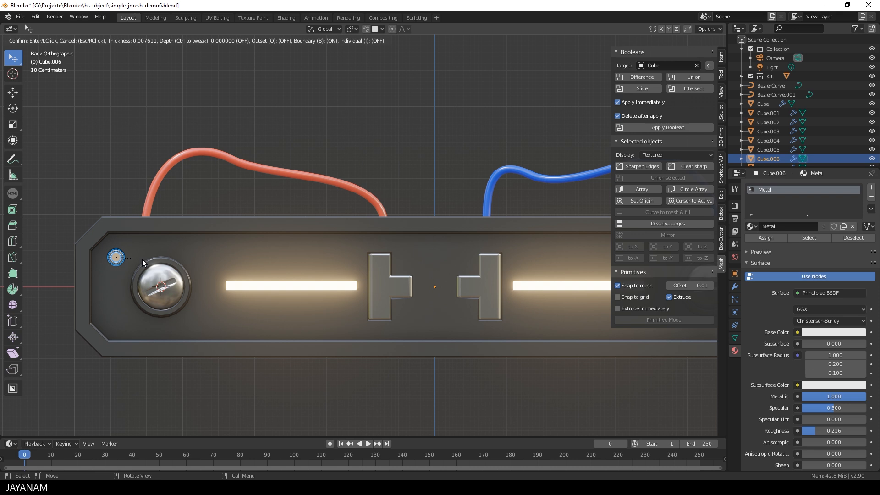
left_click(143, 262)
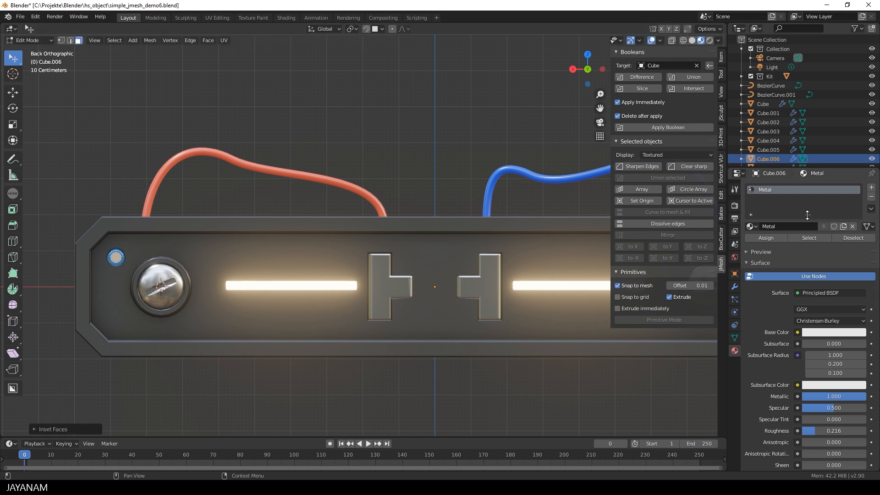
Add a second material slot with Emission and assign it to the inset circular face.
left_click(872, 189)
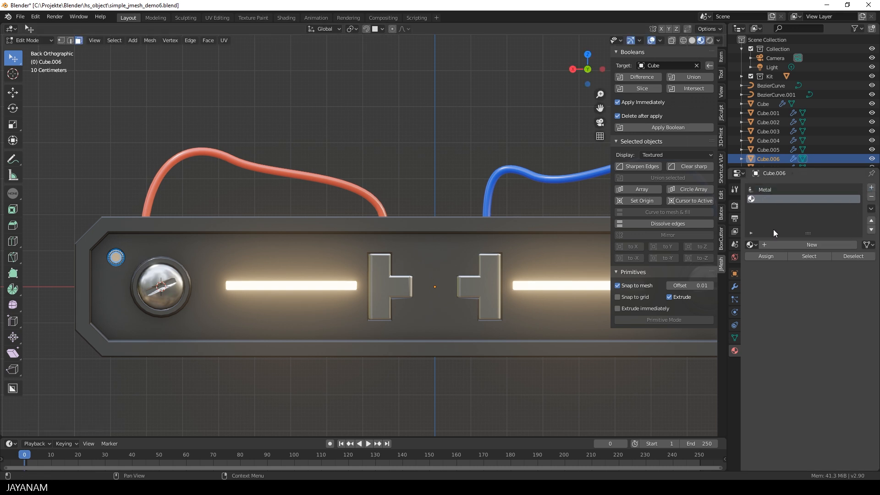
left_click(750, 244)
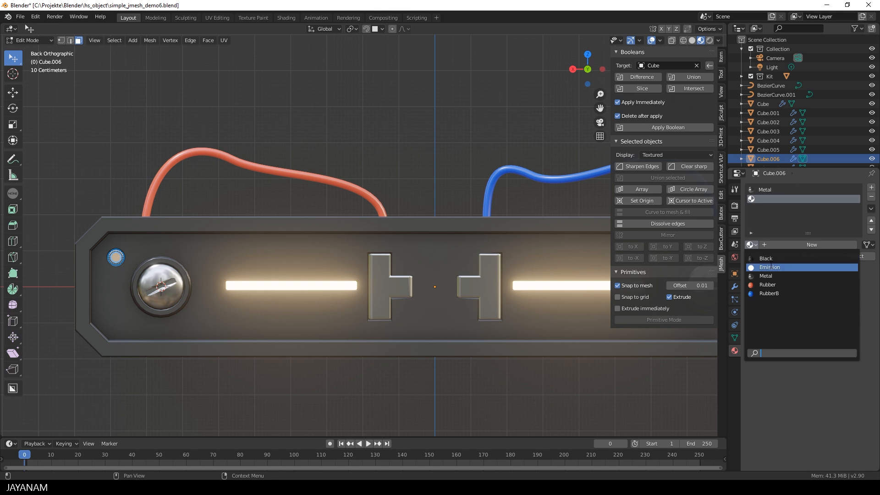
left_click(770, 266)
left_click(769, 257)
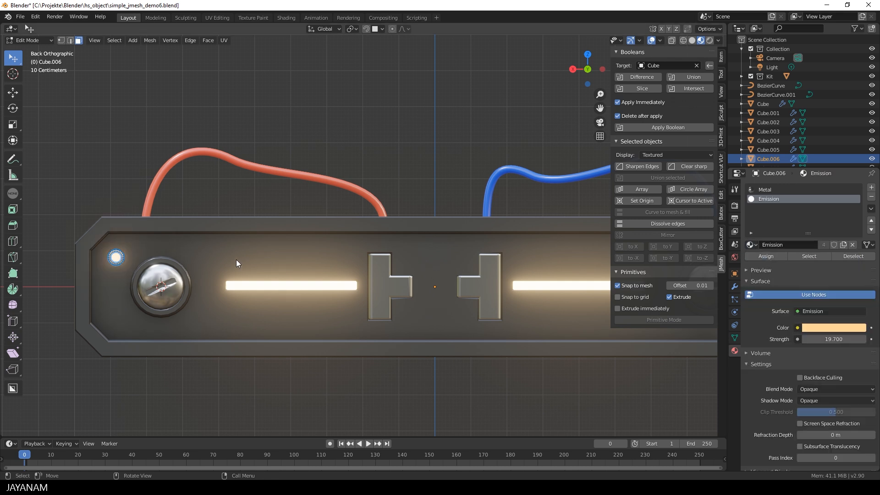
Extrude the glowing circular face inward by about 0.0034 m and return to Object Mode.
key("Tab")
scroll(236, 259, "down", 3)
middle_click_drag(252, 271, 321, 314)
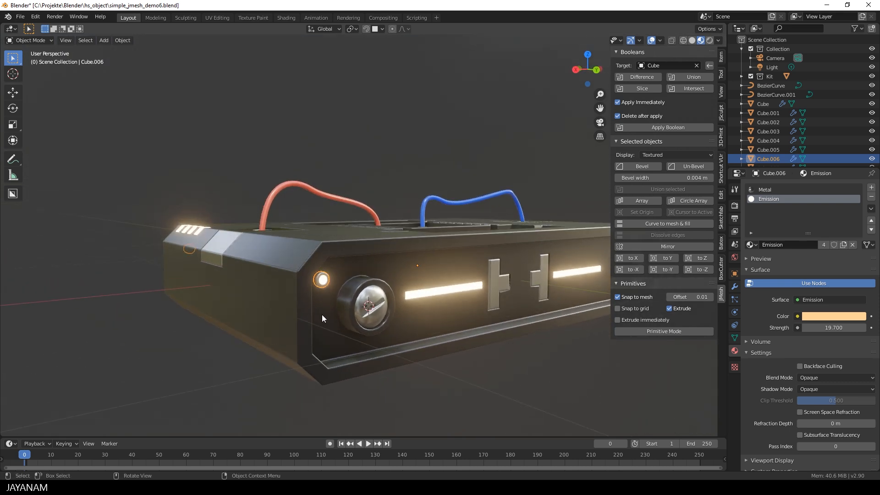
scroll(320, 317, "up", 4)
key("Tab")
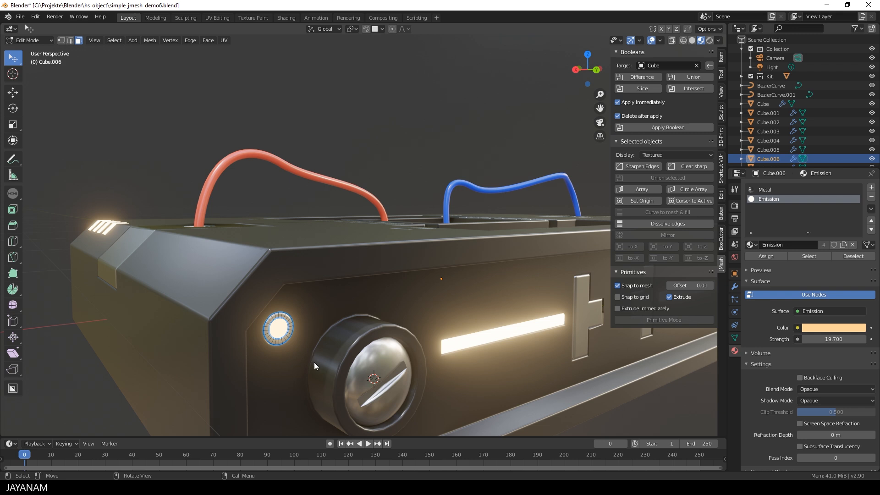
key("e")
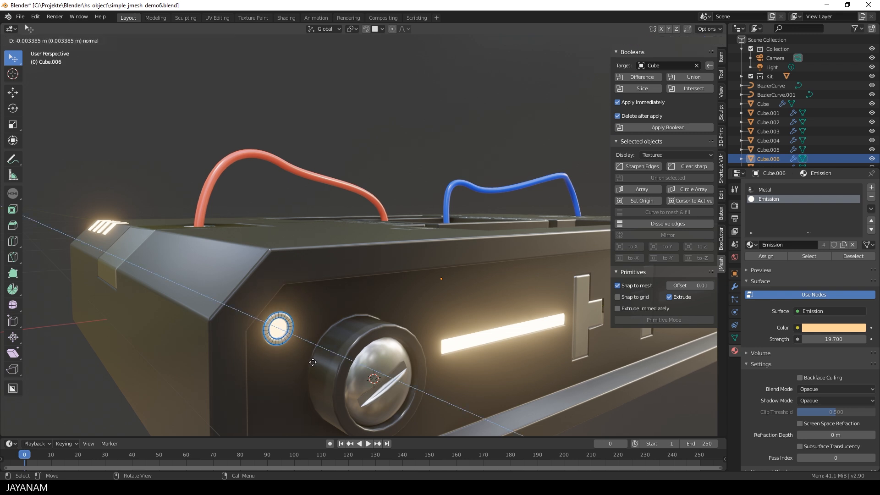
left_click(312, 363)
key("Tab")
Hide the viewport overlays and frame the finished device in a perspective view.
scroll(323, 357, "down", 4)
middle_click_drag(323, 357, 448, 305)
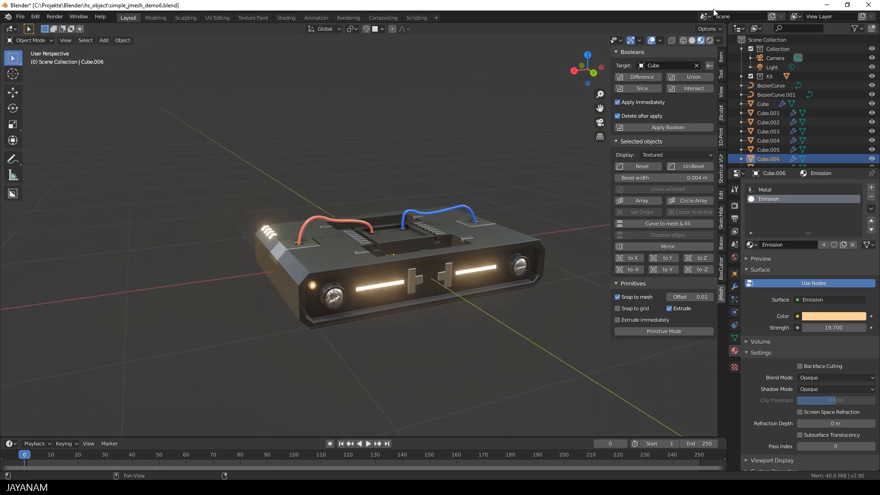
left_click(649, 40)
middle_click_drag(490, 199, 447, 206, "shift")
scroll(448, 210, "up", 2)
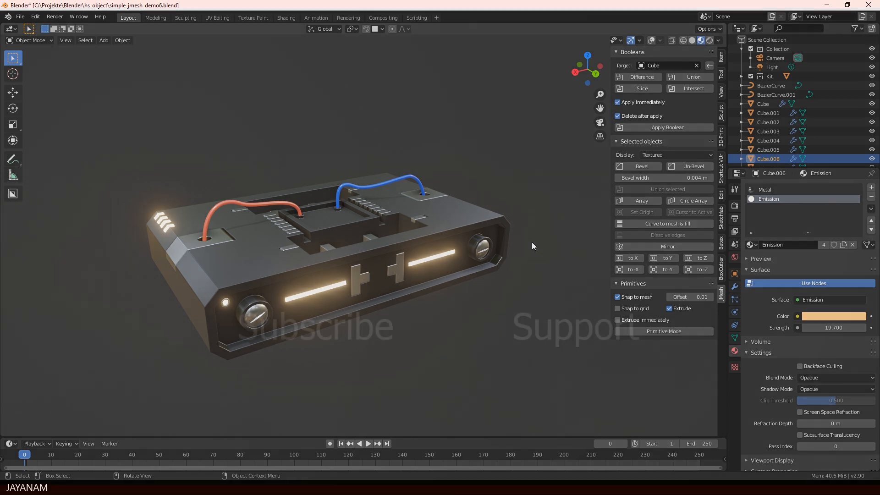